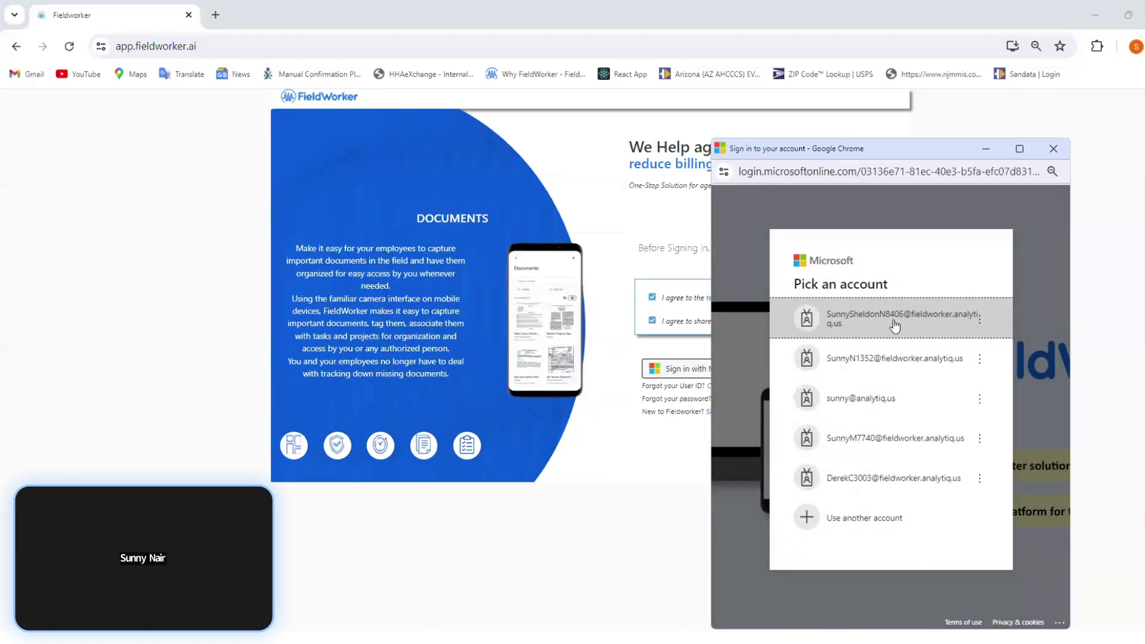
Sign in with the first listed Microsoft work account using its account password and complete the sign-in.
click(894, 324)
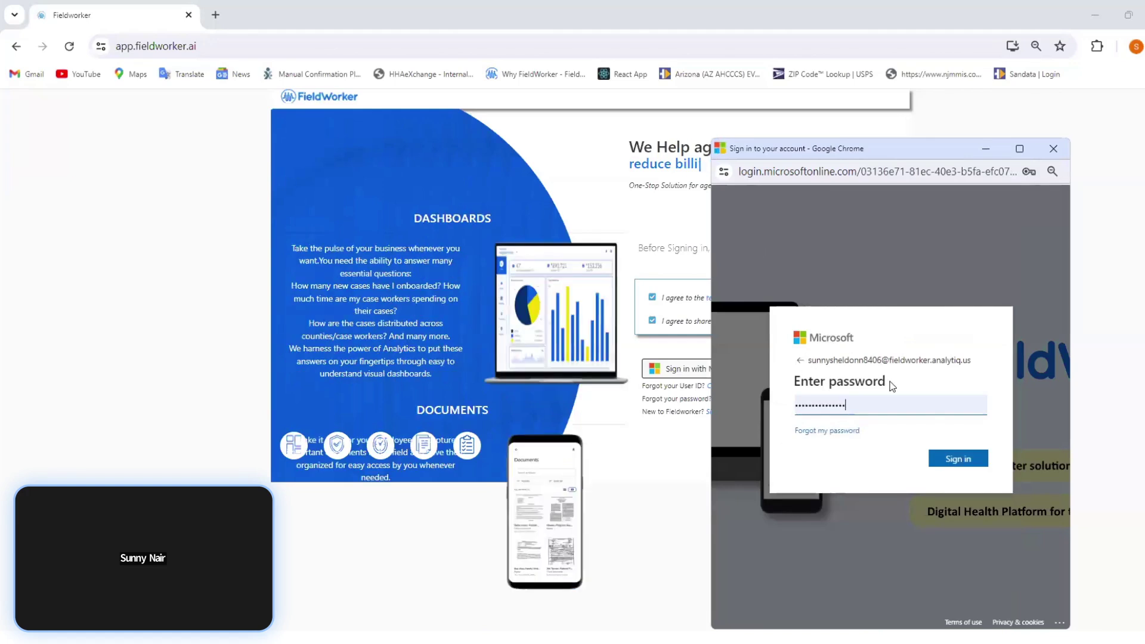
click(962, 464)
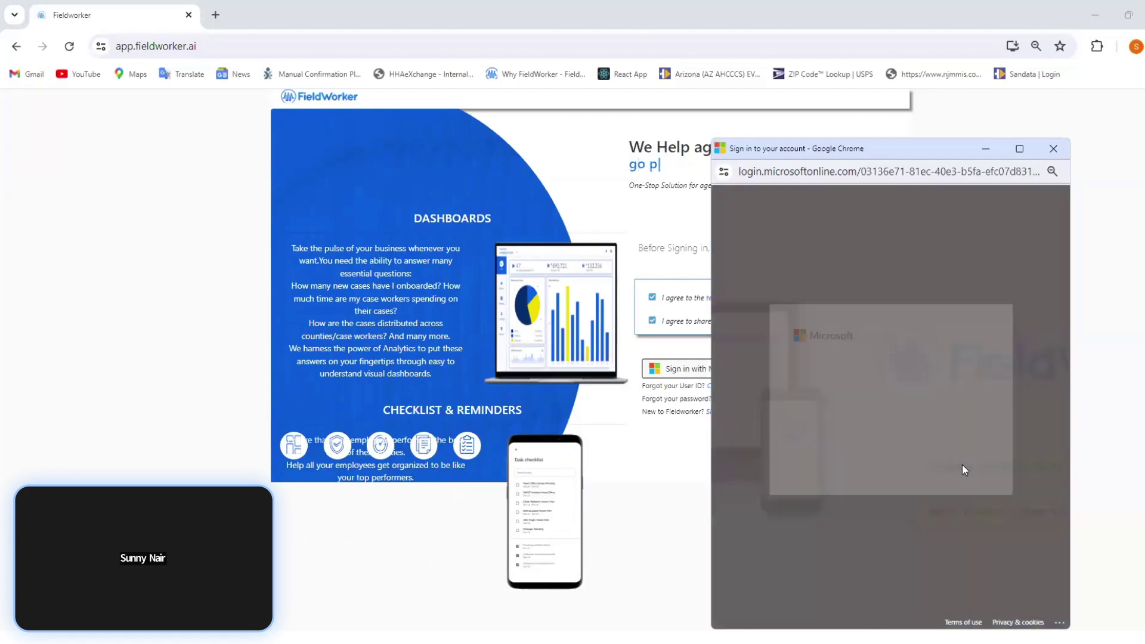
click(912, 471)
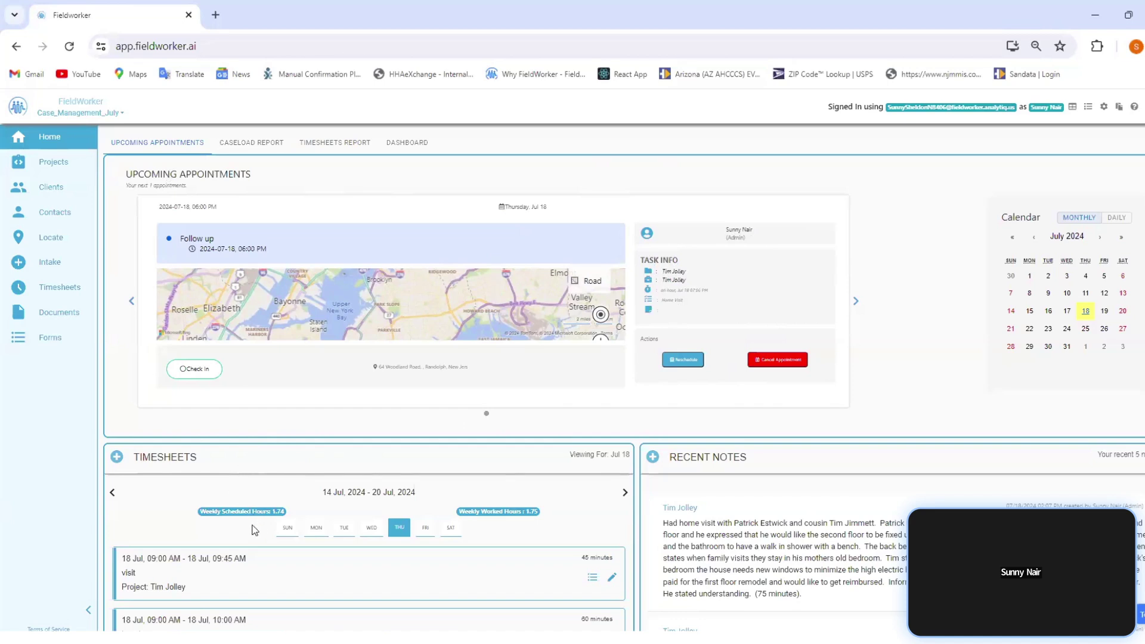
Review the timesheets and recent notes on the home page.
scroll(338, 453, down, 1)
scroll(339, 454, down, 2)
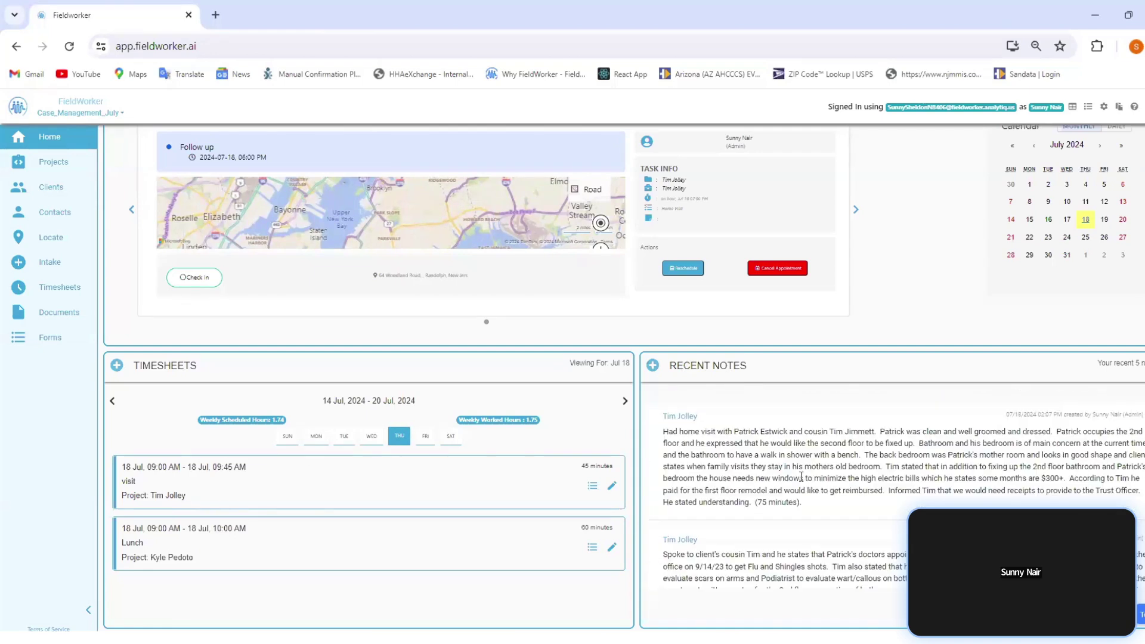
scroll(799, 481, down, 2)
scroll(799, 480, down, 2)
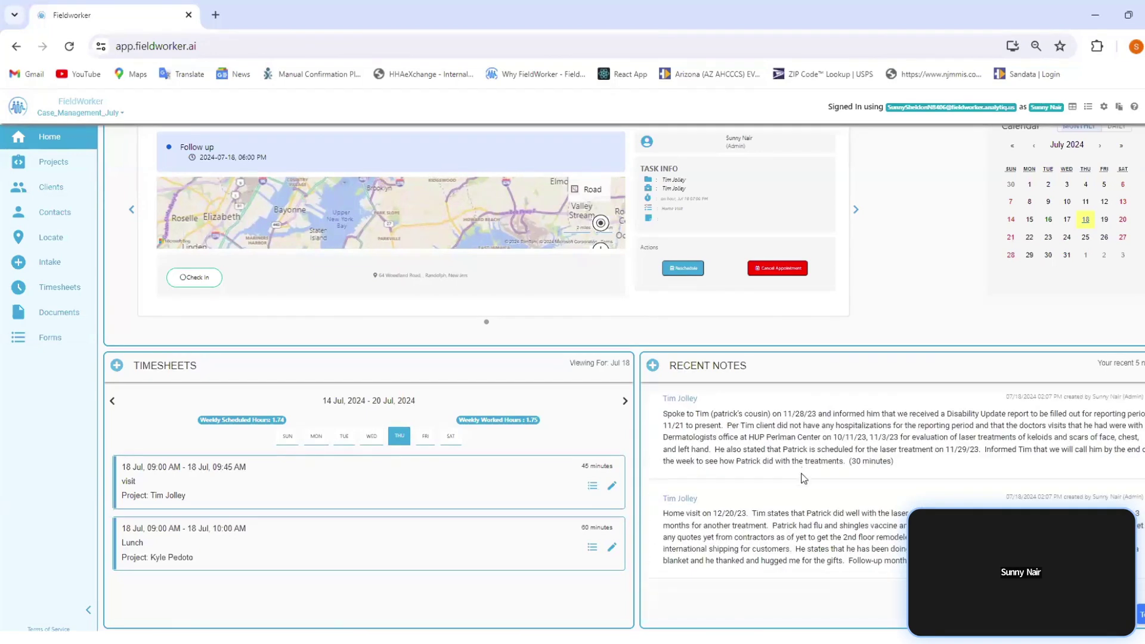
scroll(836, 487, down, 3)
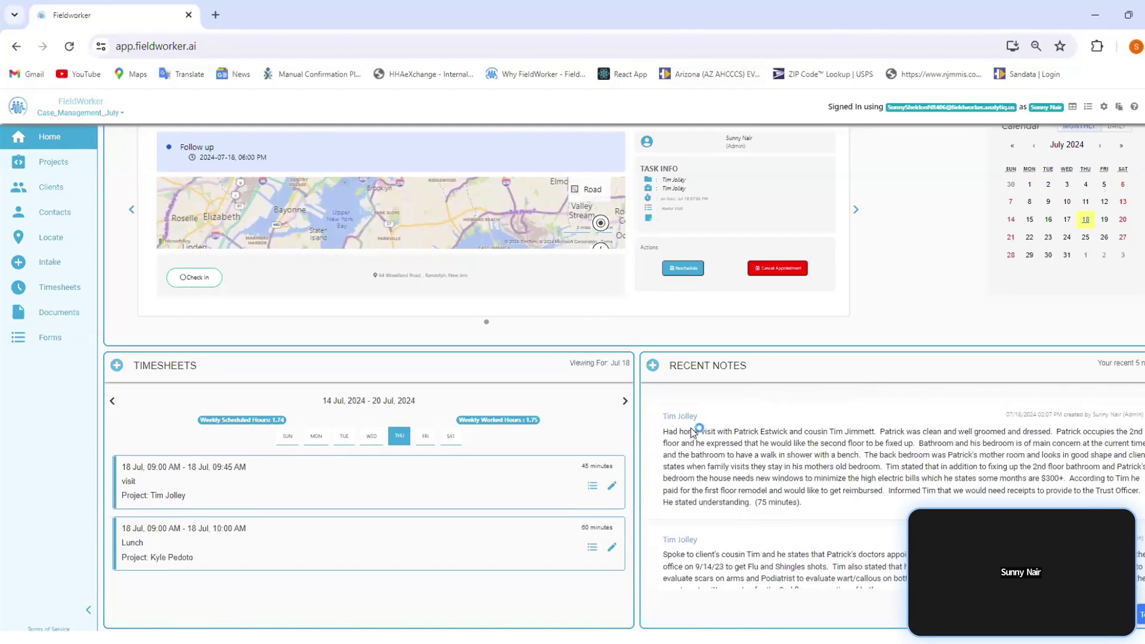
scroll(799, 517, up, 2)
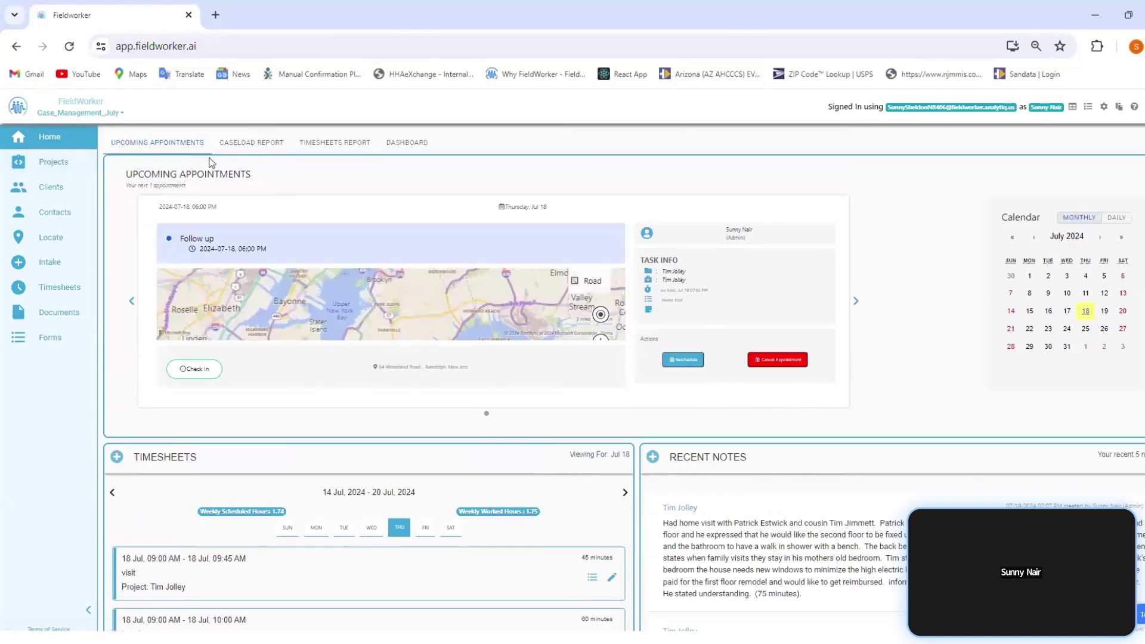
View the projects list and the client lists by status: Inactive, Prospects, Dormant and Active.
click(56, 162)
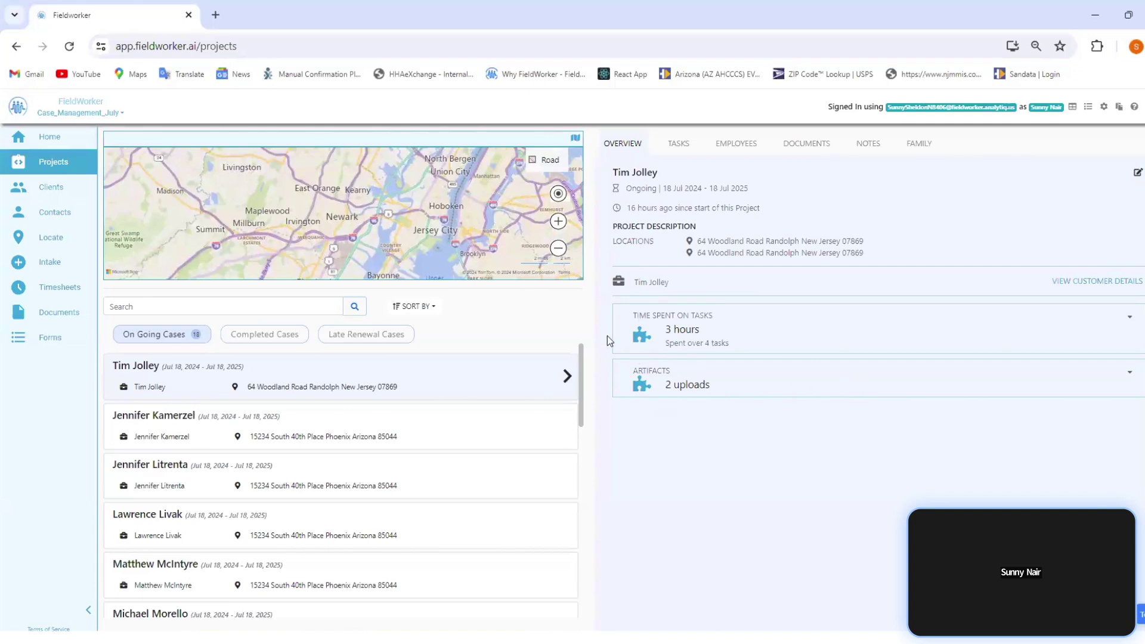
click(53, 191)
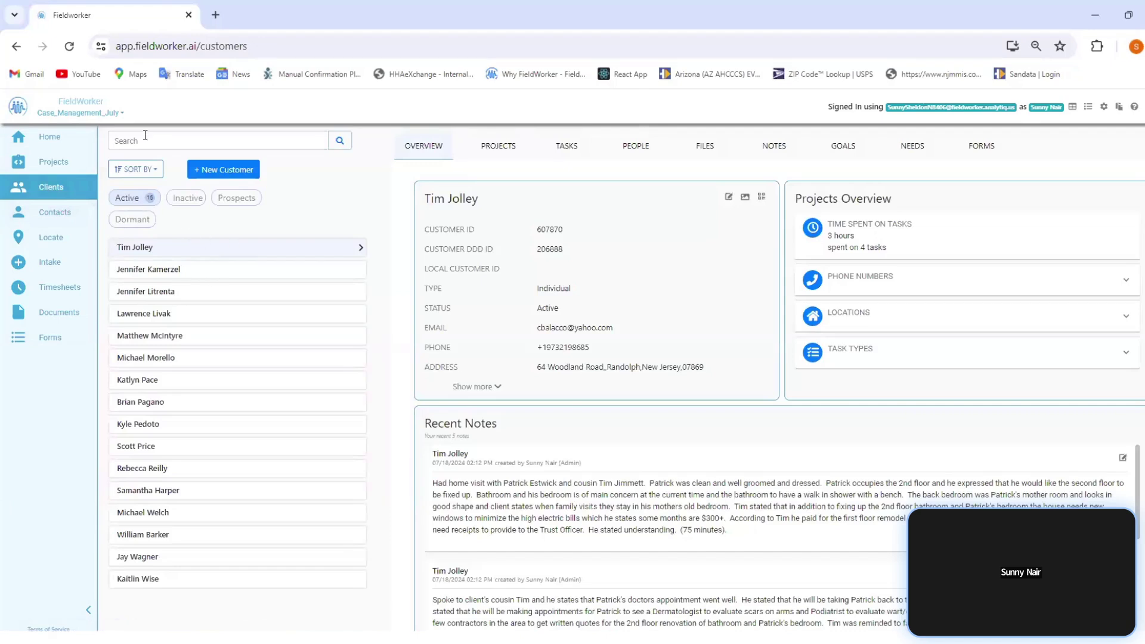
click(179, 198)
click(242, 199)
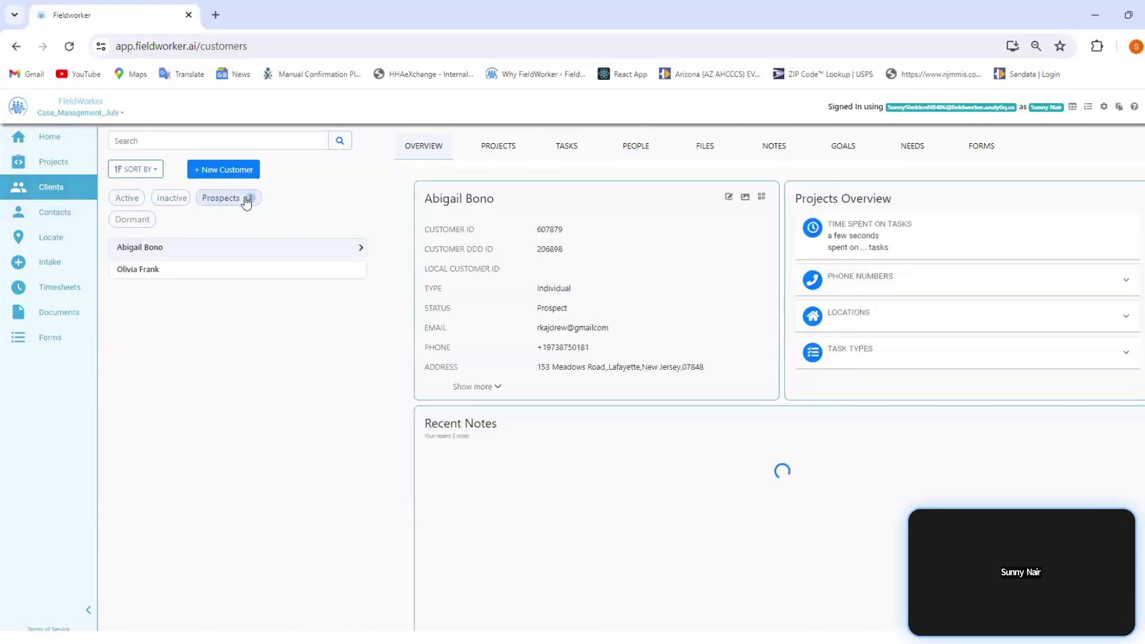
click(133, 222)
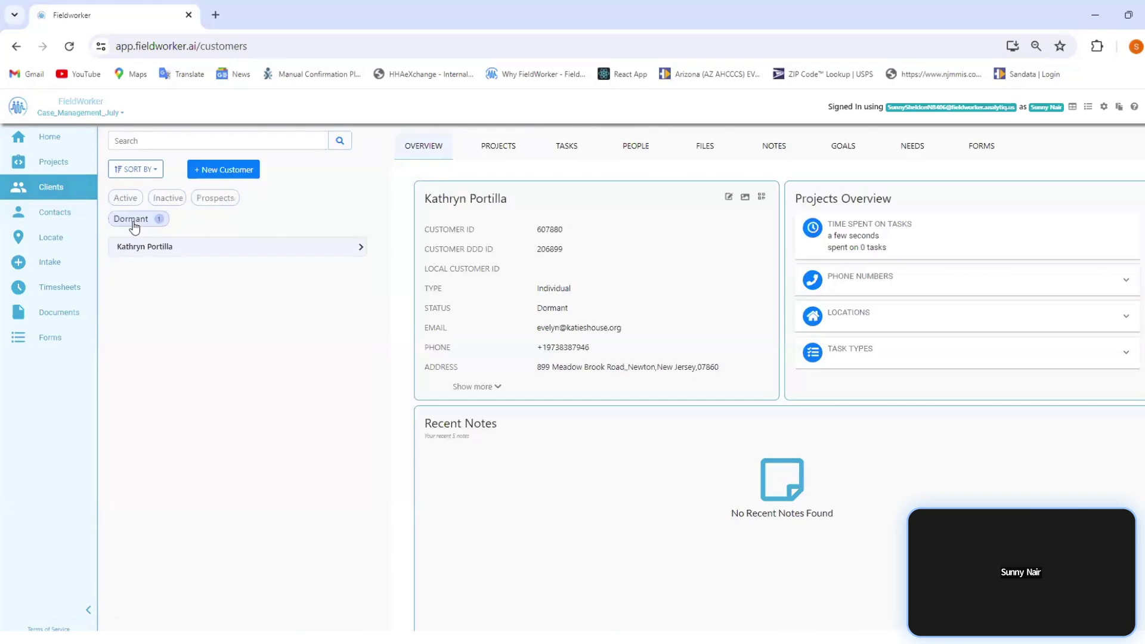
click(208, 200)
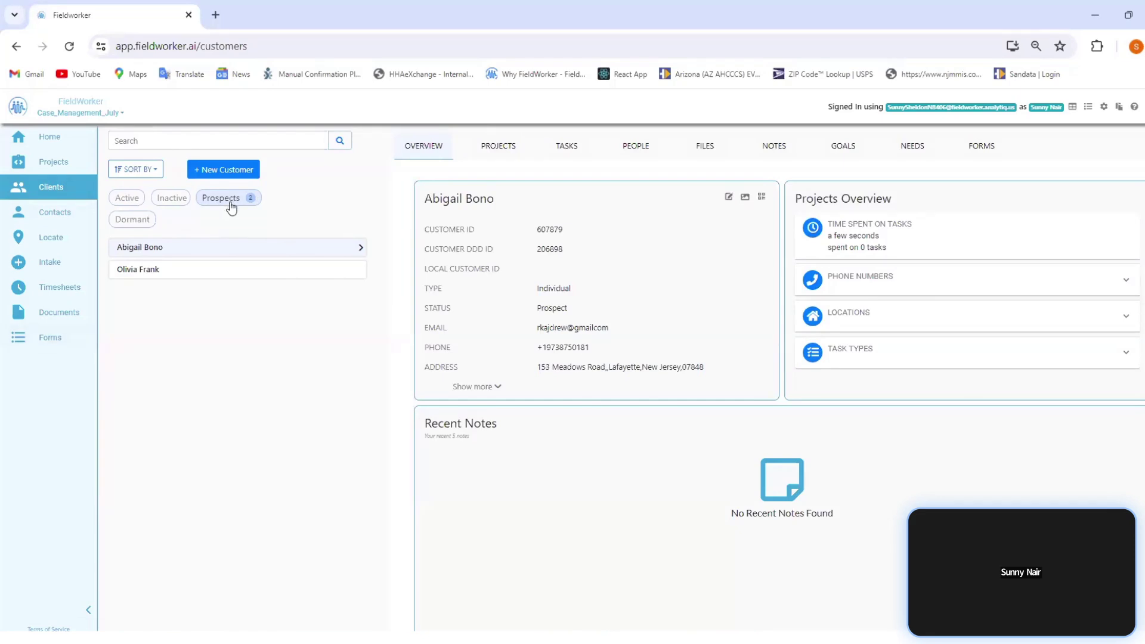
click(132, 204)
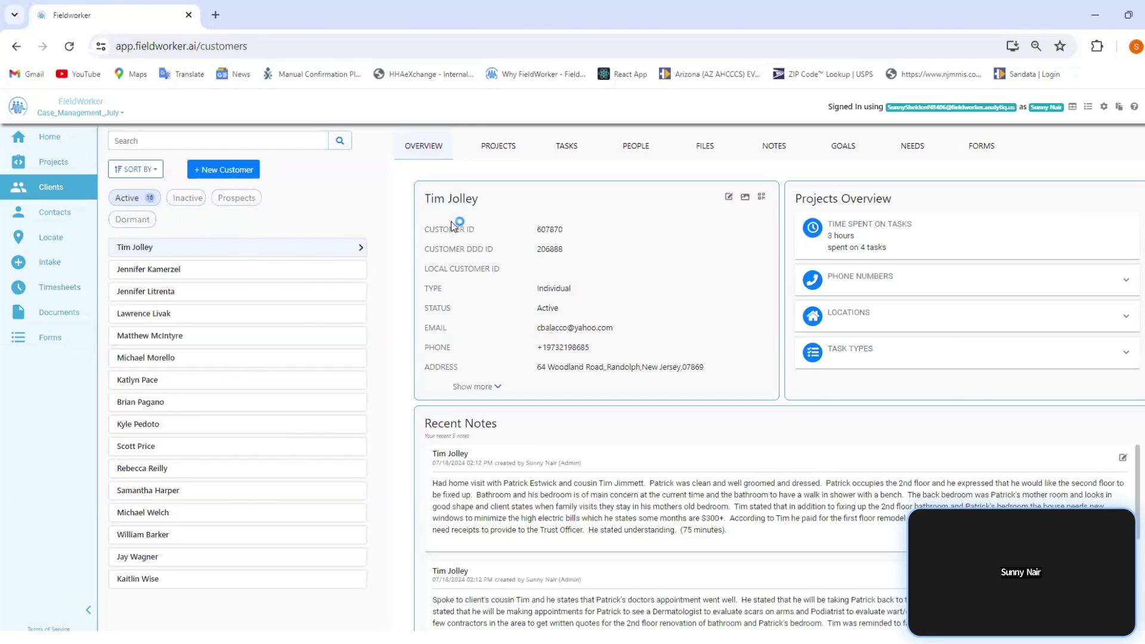
Expand the first active client's full overview and examine the Other Details section of the customer details form.
click(485, 388)
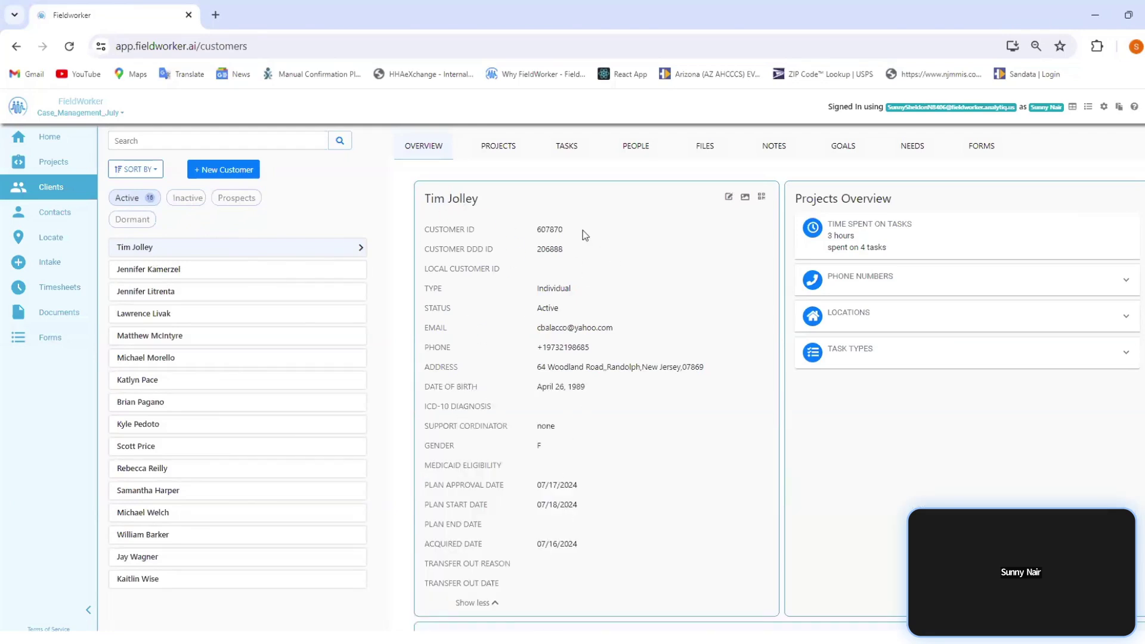
click(728, 197)
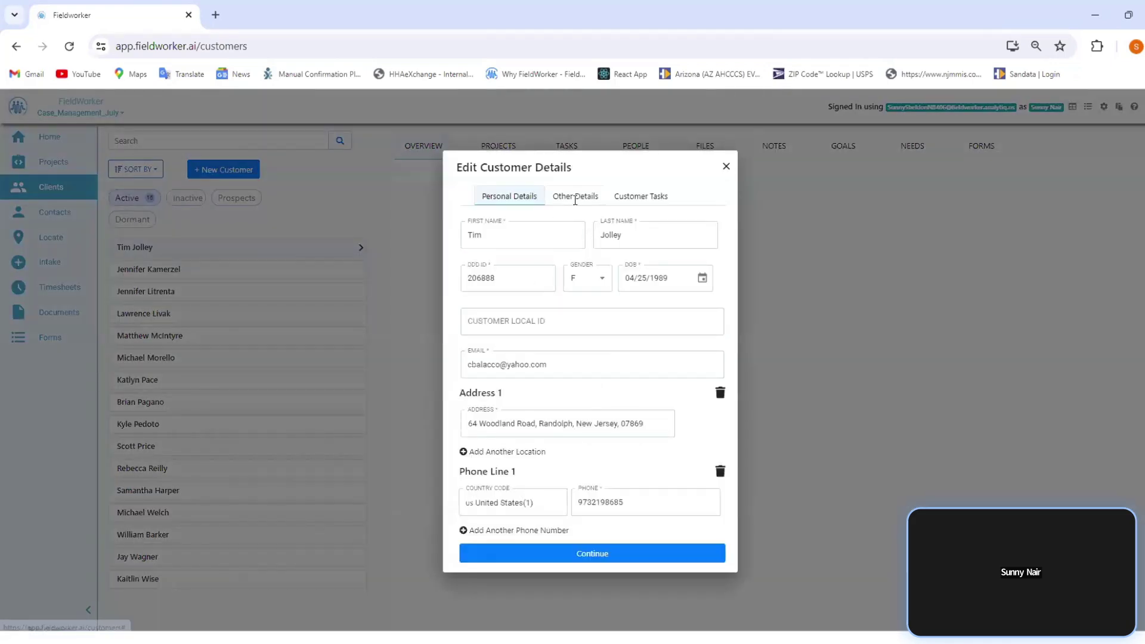
click(576, 197)
scroll(615, 322, down, 2)
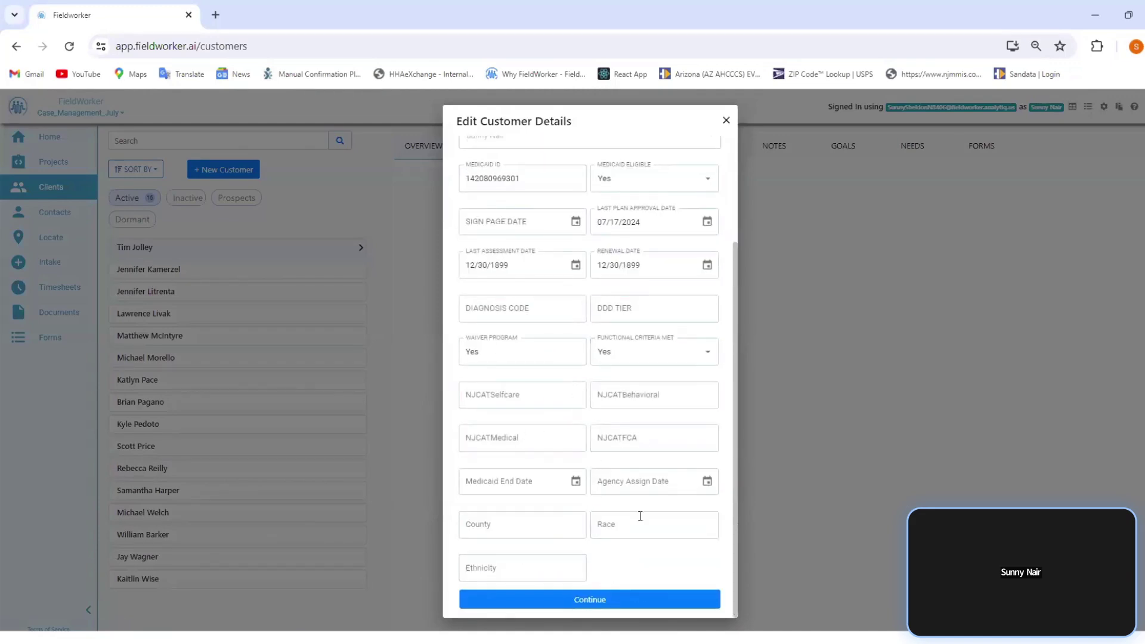
scroll(603, 366, up, 3)
scroll(615, 418, down, 3)
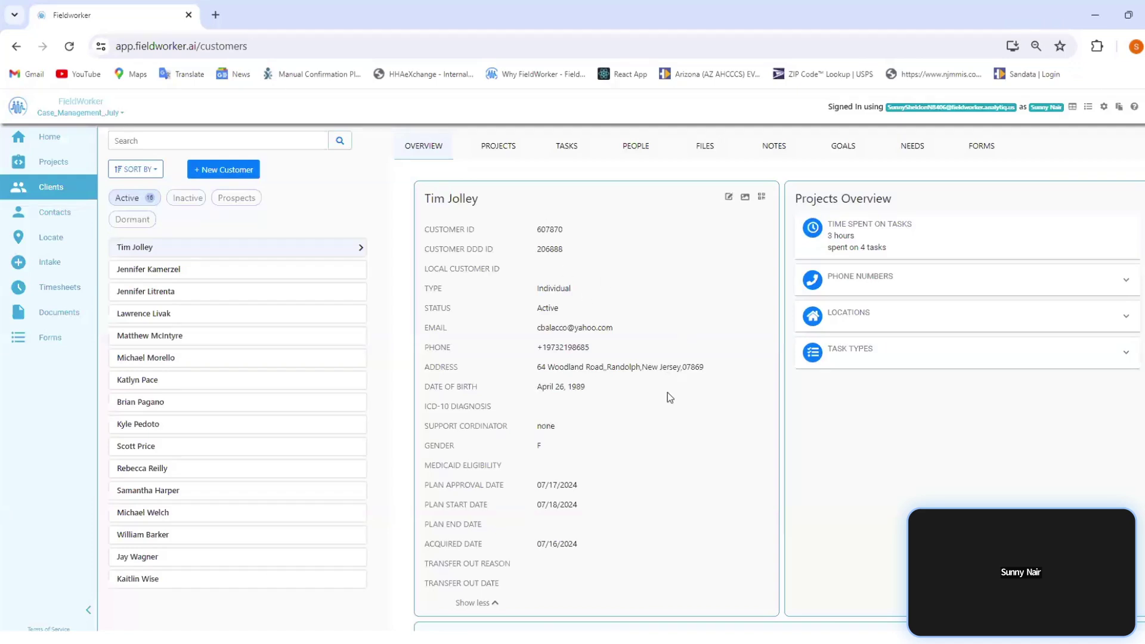
Examine the client's plan dates and read through the recent notes on the overview.
scroll(667, 394, down, 4)
scroll(563, 313, up, 4)
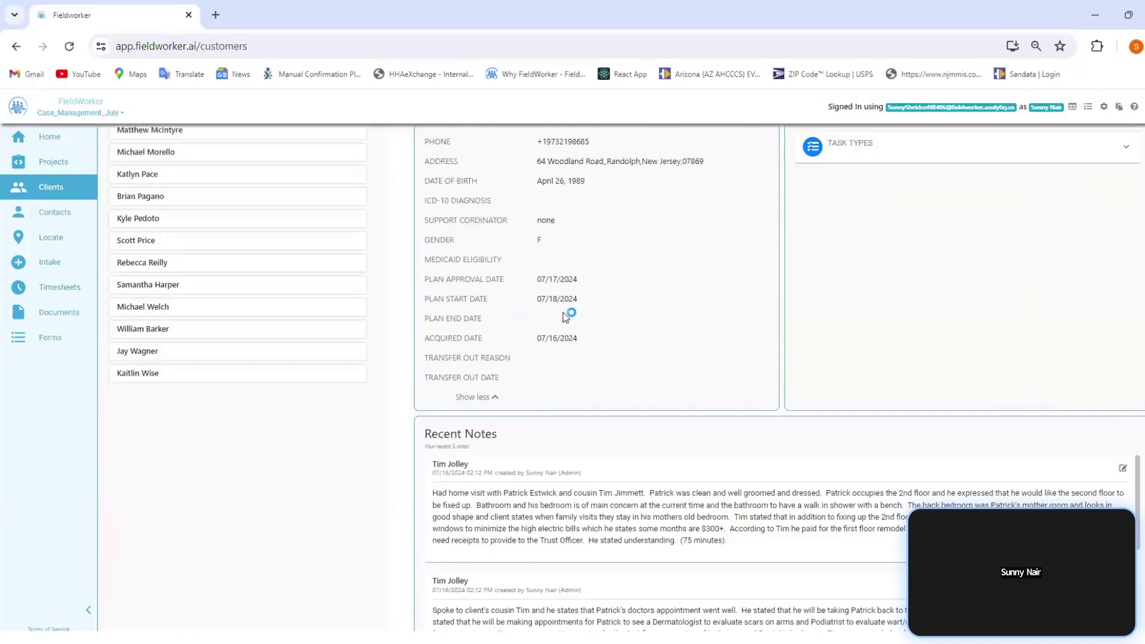
scroll(573, 346, down, 4)
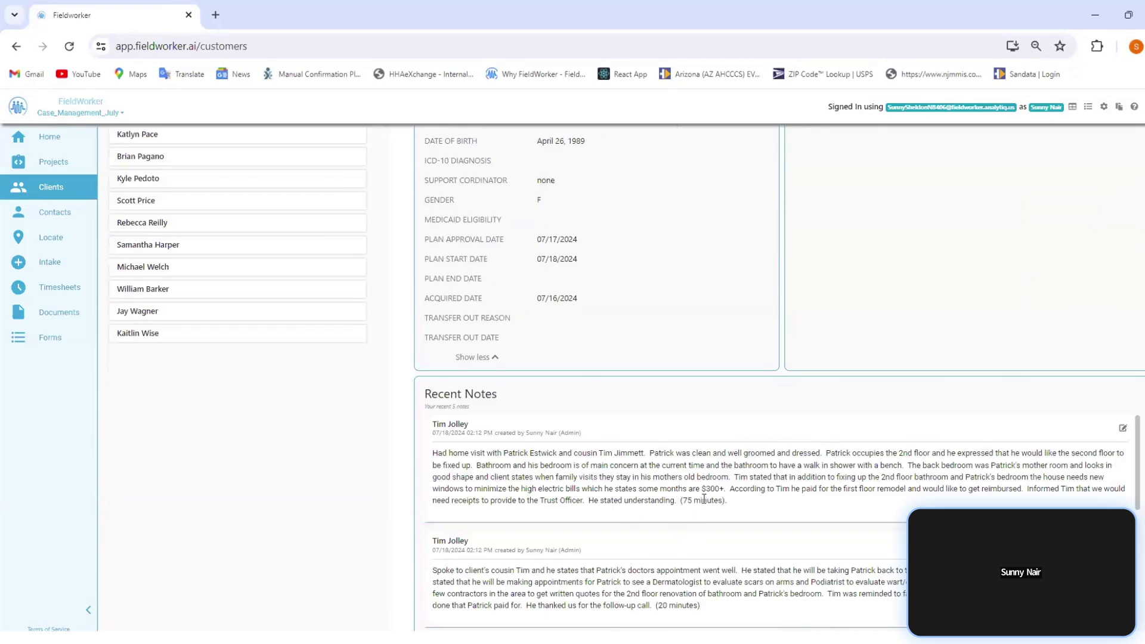
scroll(710, 486, down, 5)
scroll(692, 480, down, 1)
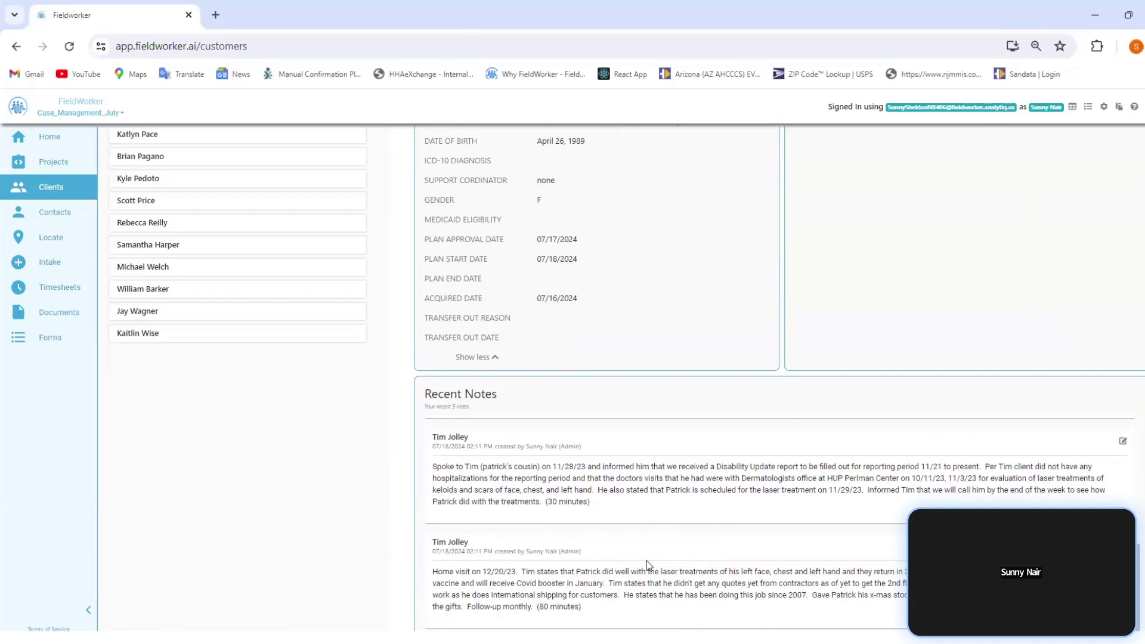
scroll(648, 560, up, 3)
scroll(652, 543, up, 4)
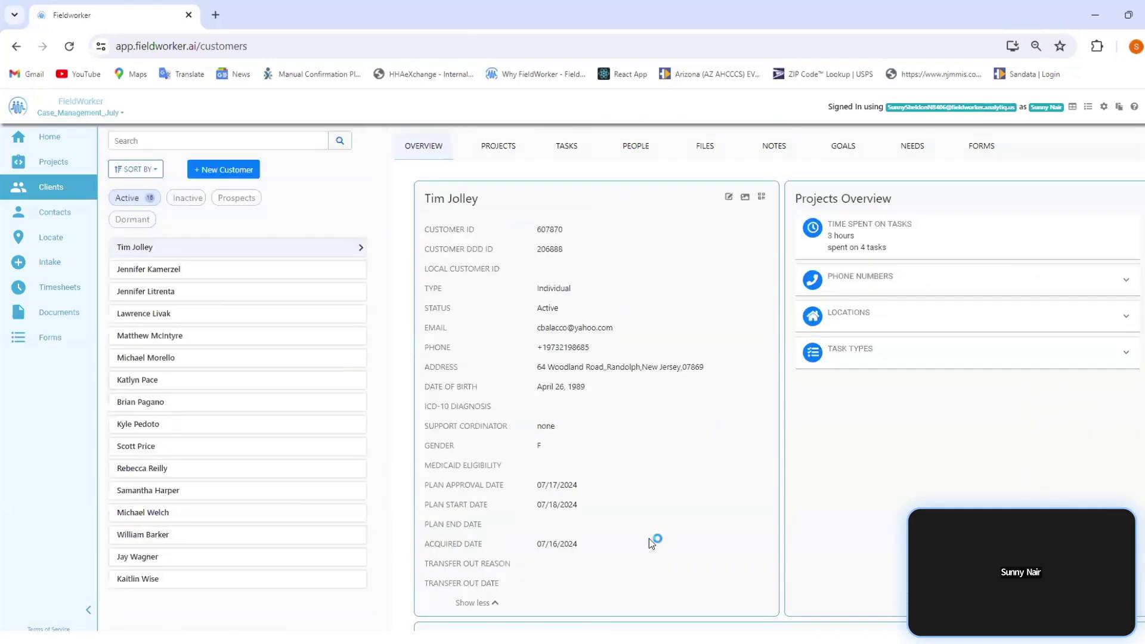
View the client's projects and both the completed and ongoing tasks.
click(517, 152)
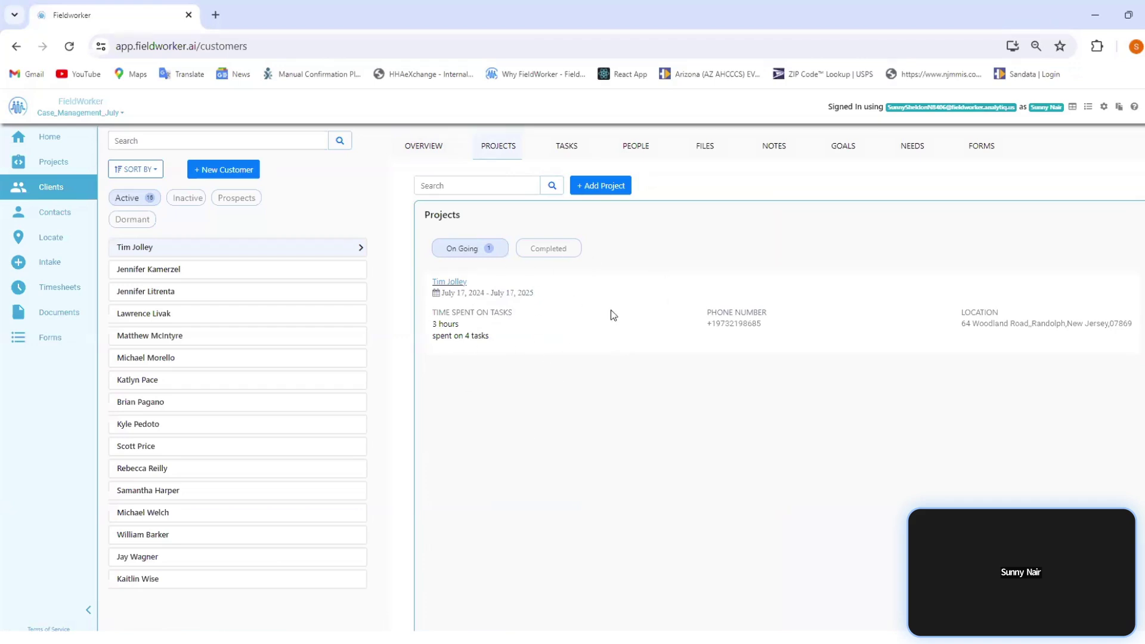
click(563, 149)
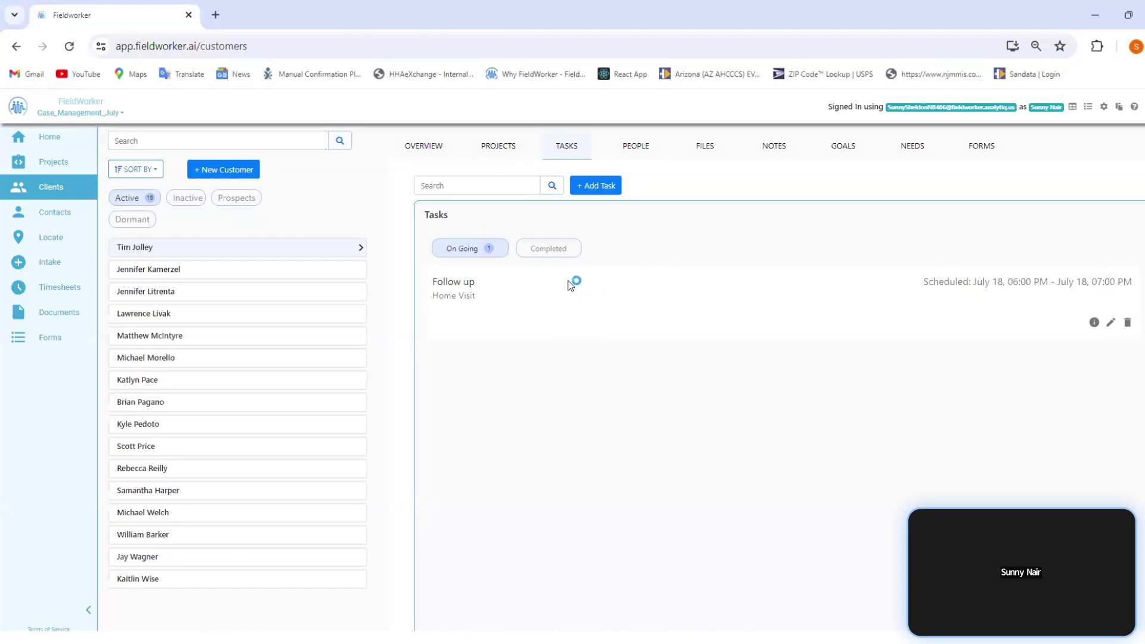
click(551, 247)
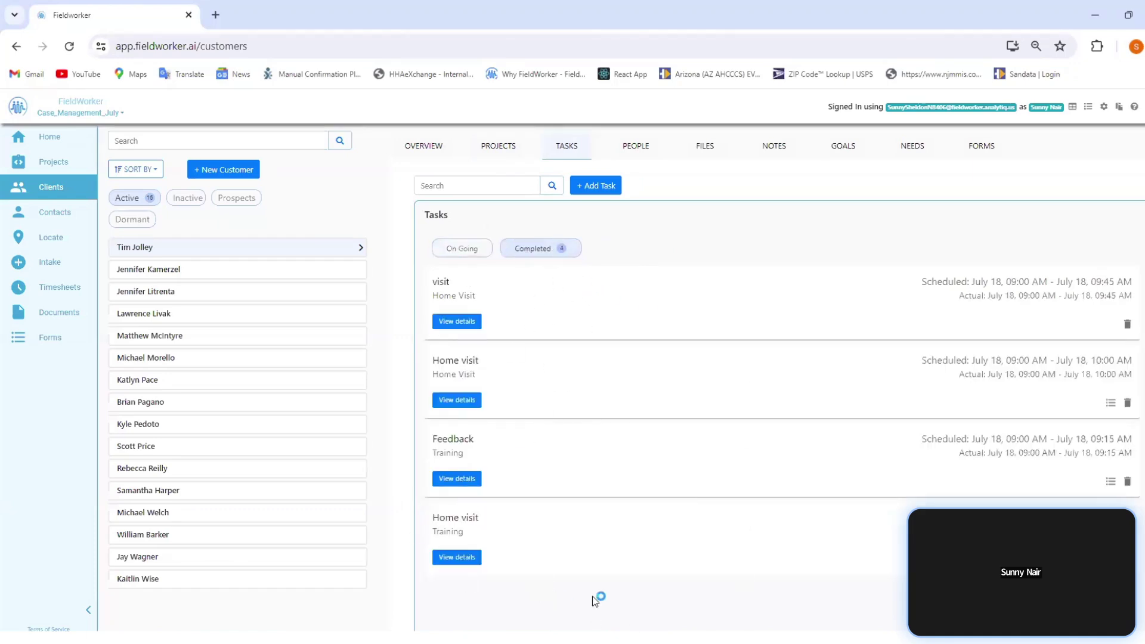
click(467, 251)
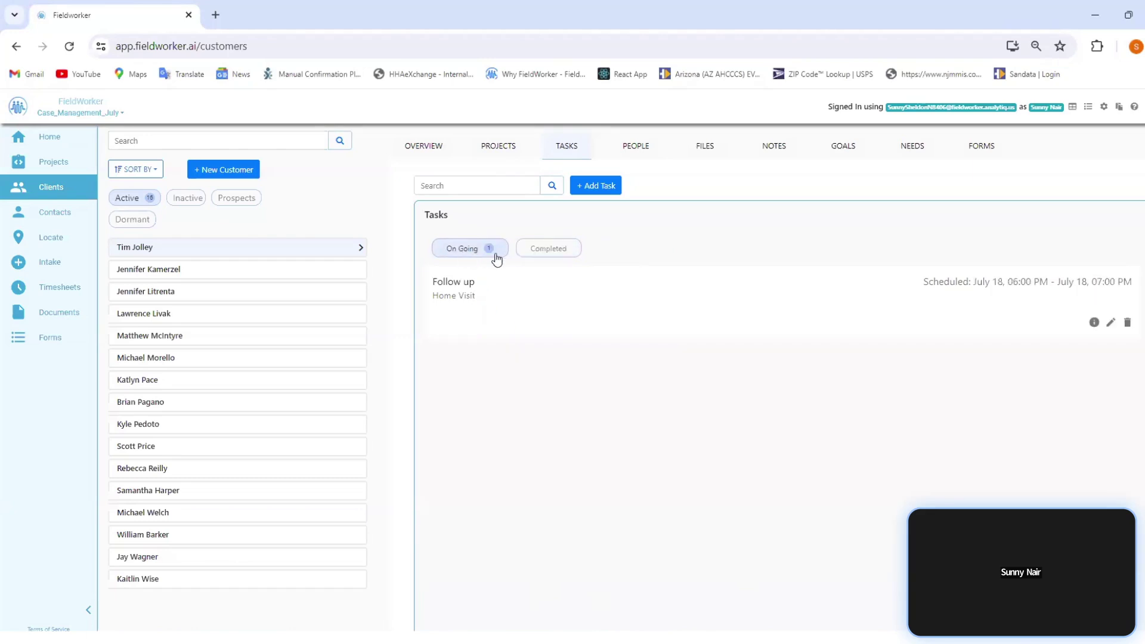
View the client's team and customer contacts, and inspect the files along with the upload form.
click(642, 157)
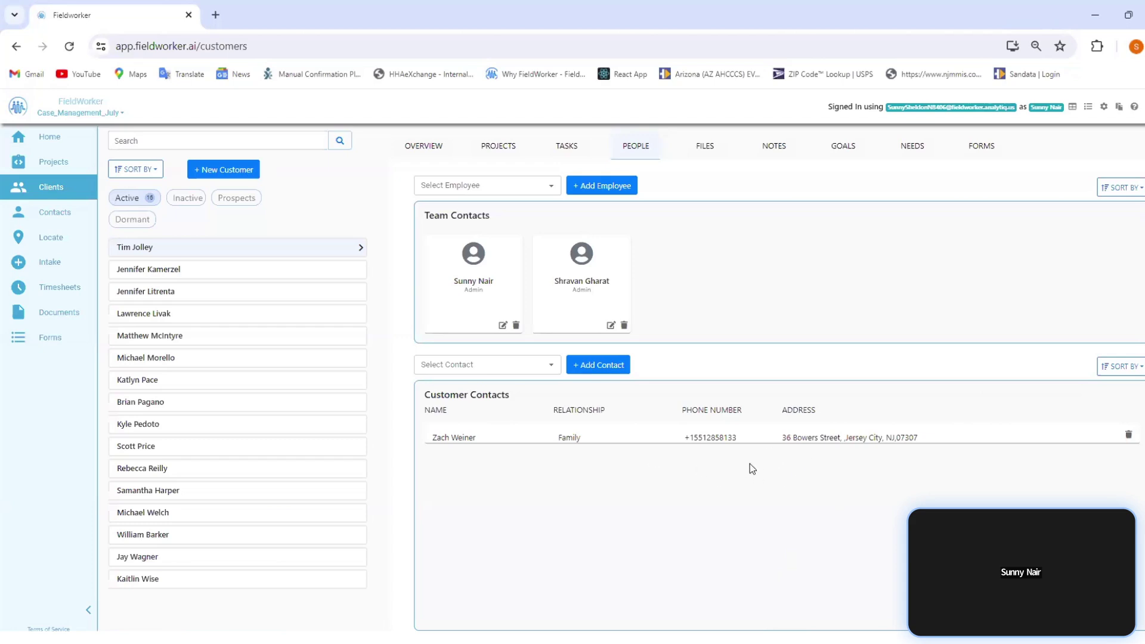
drag(737, 437, 719, 437)
click(706, 146)
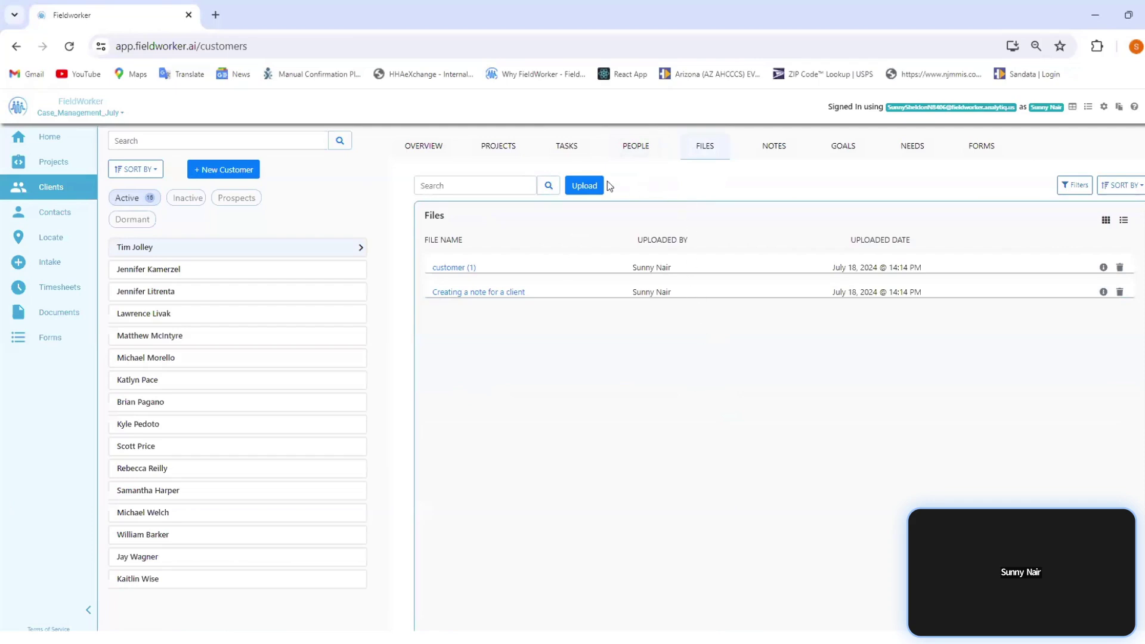
click(584, 185)
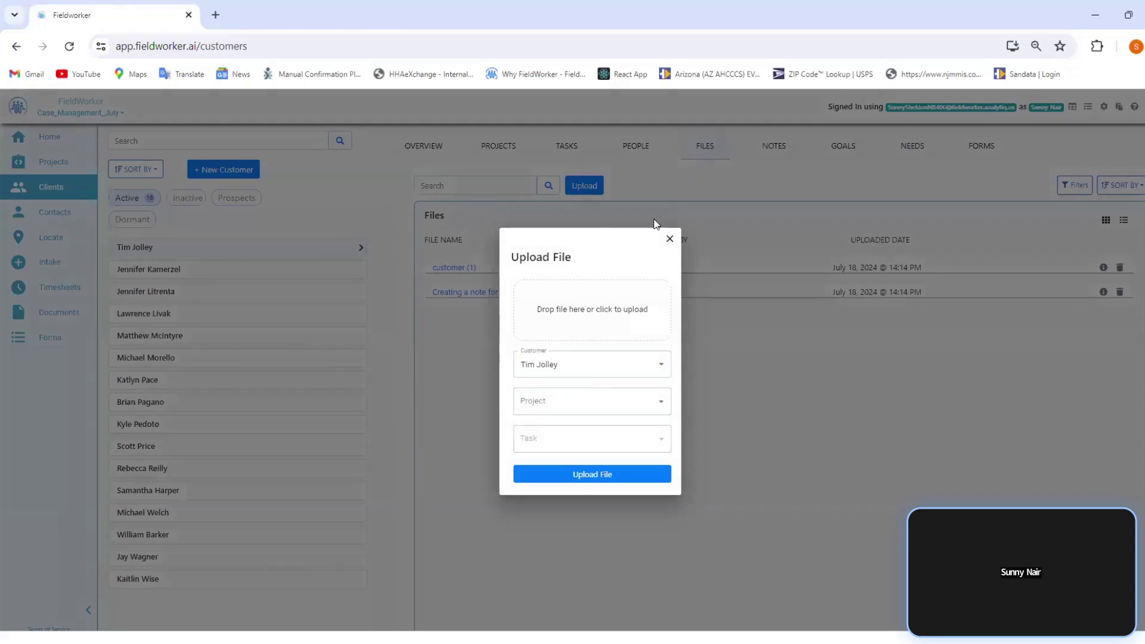
click(670, 239)
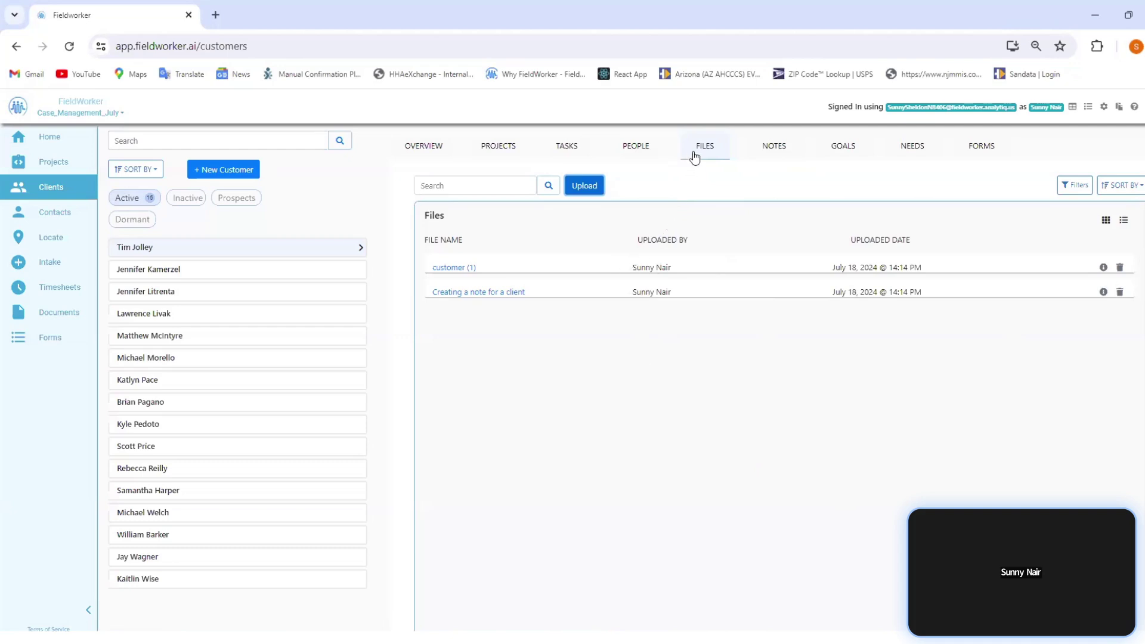
Read through the list of notes recorded for the client.
click(775, 146)
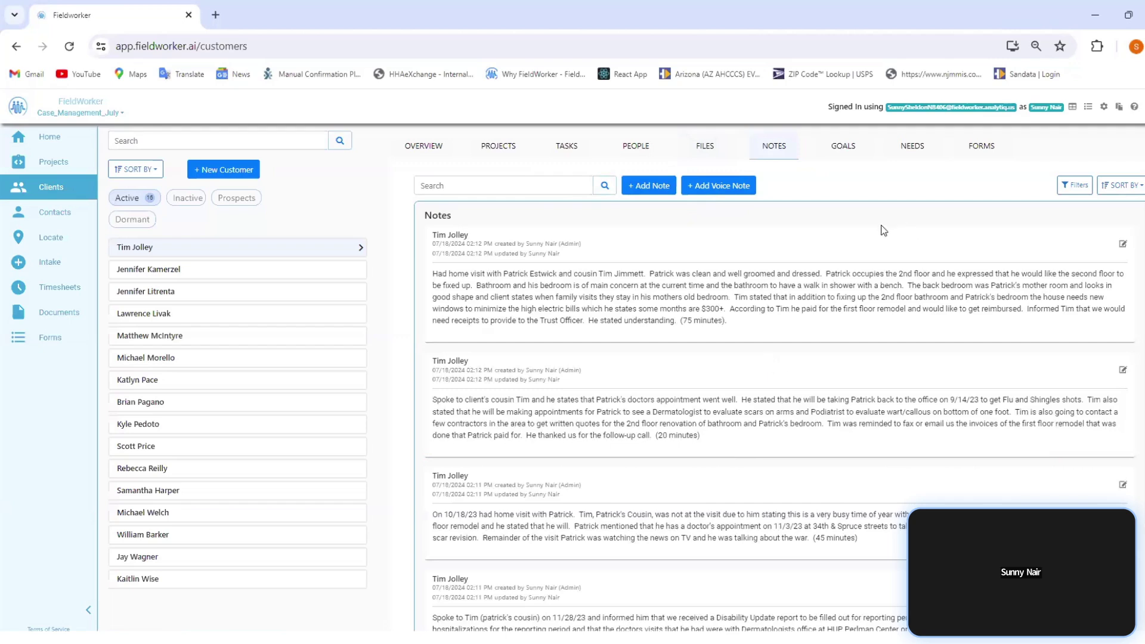
scroll(675, 283, down, 1)
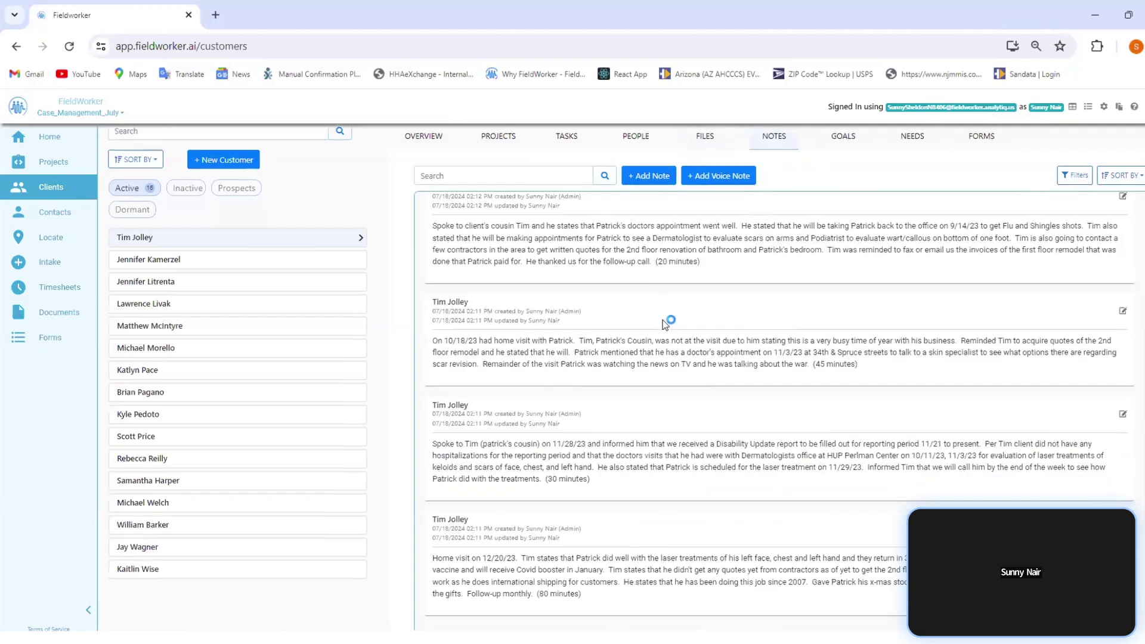
scroll(680, 319, up, 1)
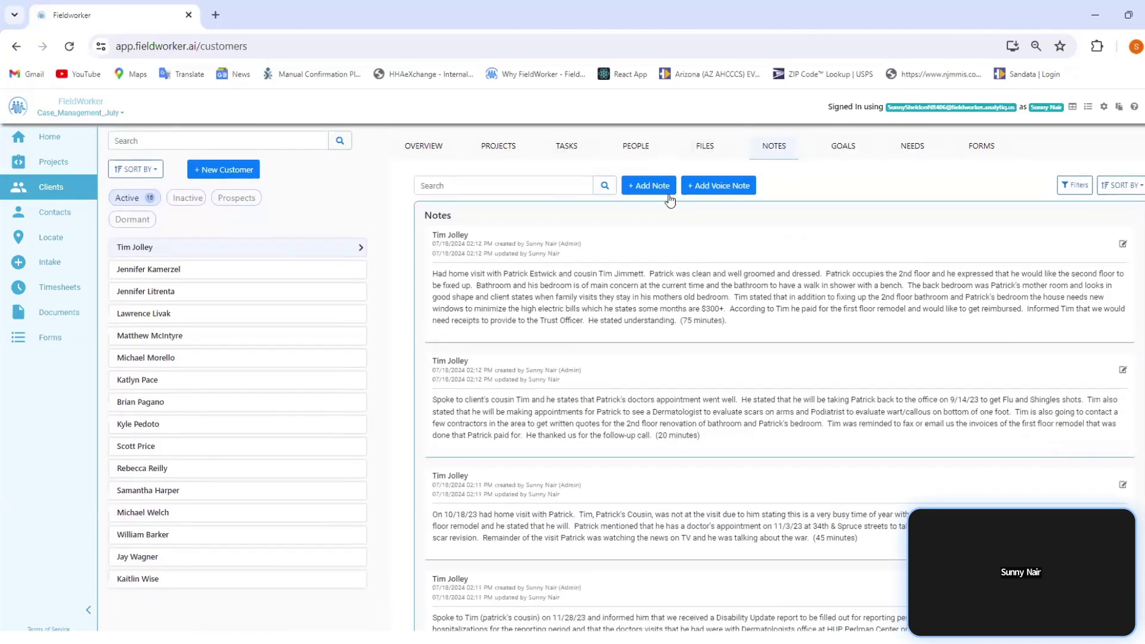
Start a new note for the client's project and the 07/15/2024 Home visit task, and discard it without creating it.
click(669, 194)
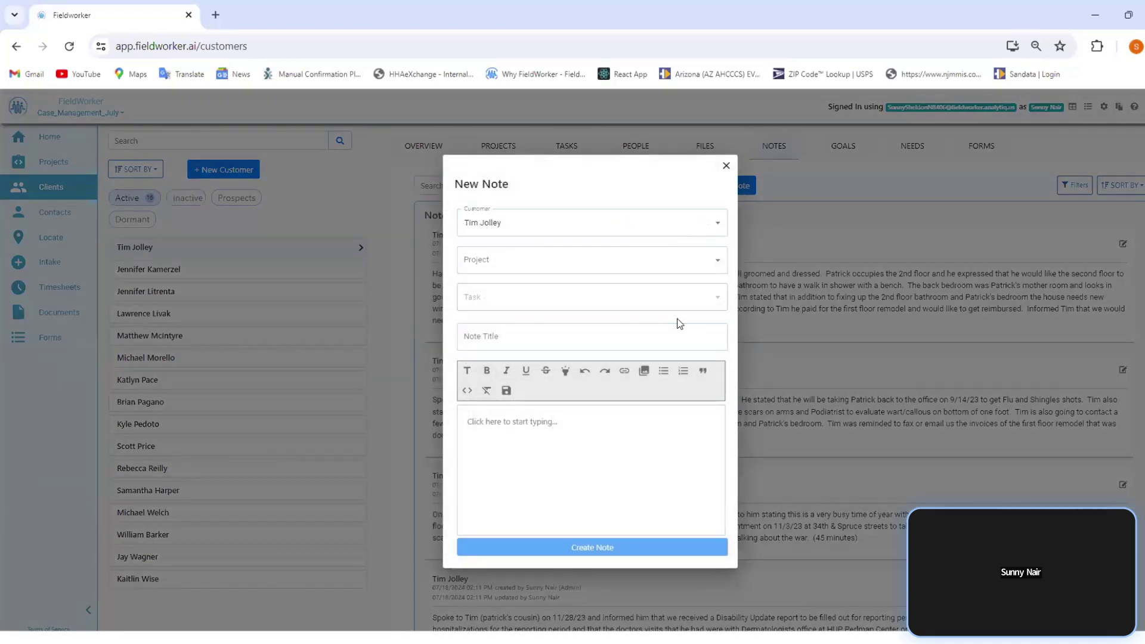
click(573, 259)
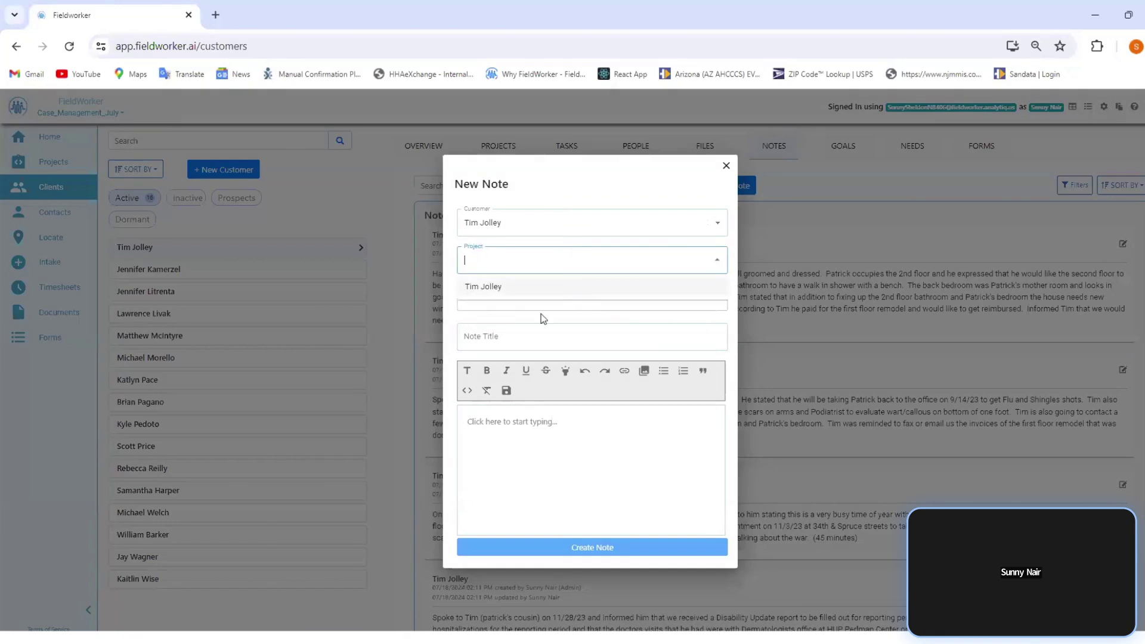
click(536, 289)
click(474, 295)
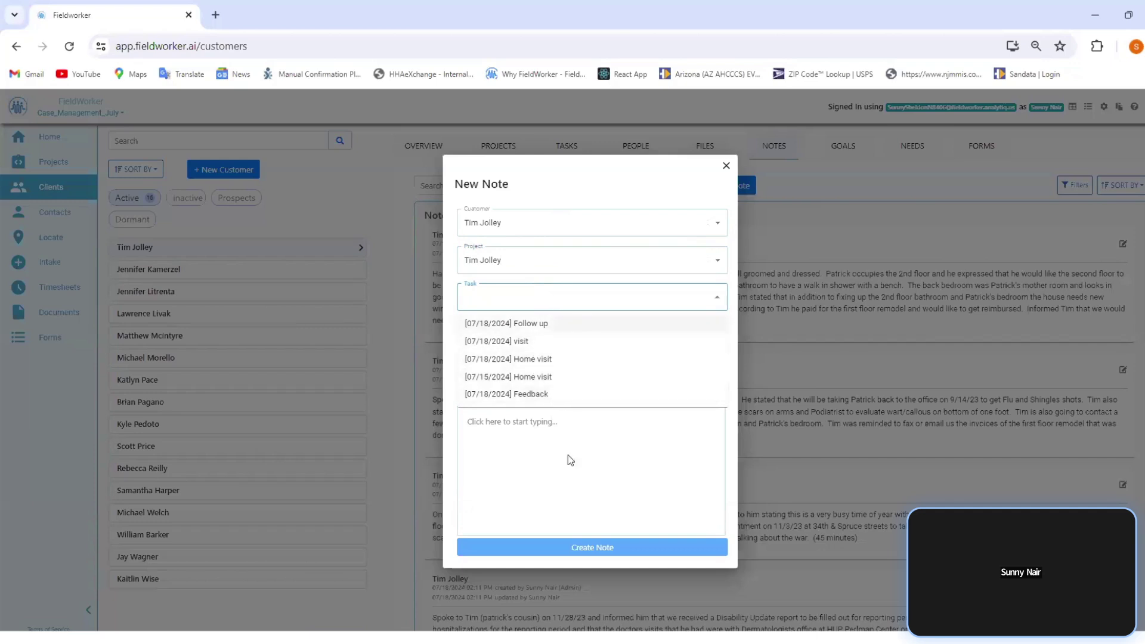
click(558, 377)
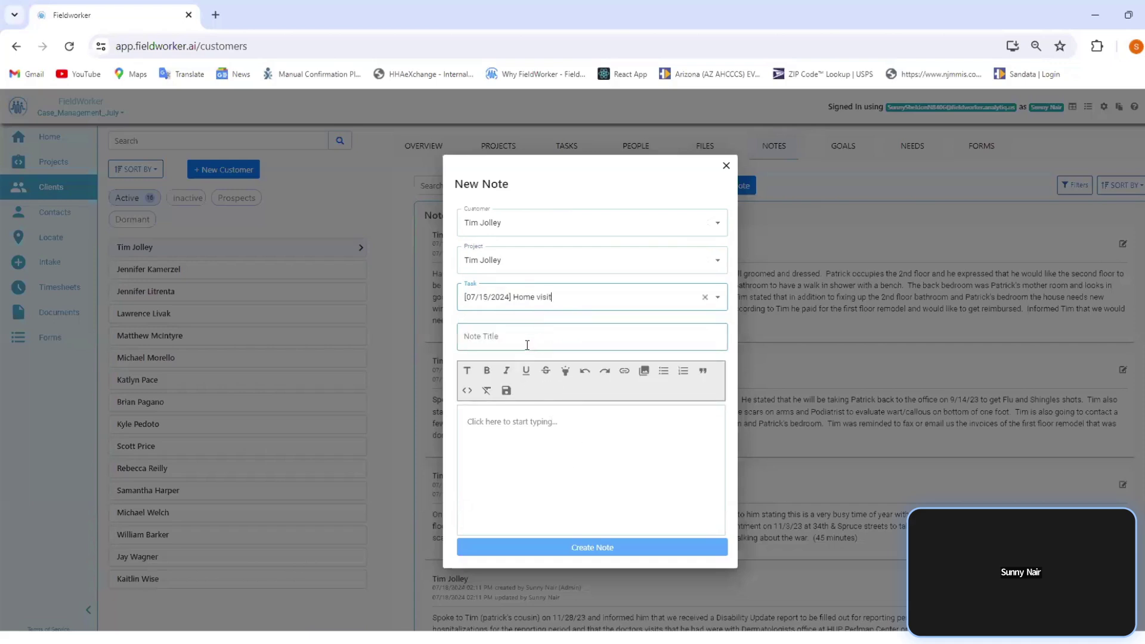
click(533, 344)
click(534, 429)
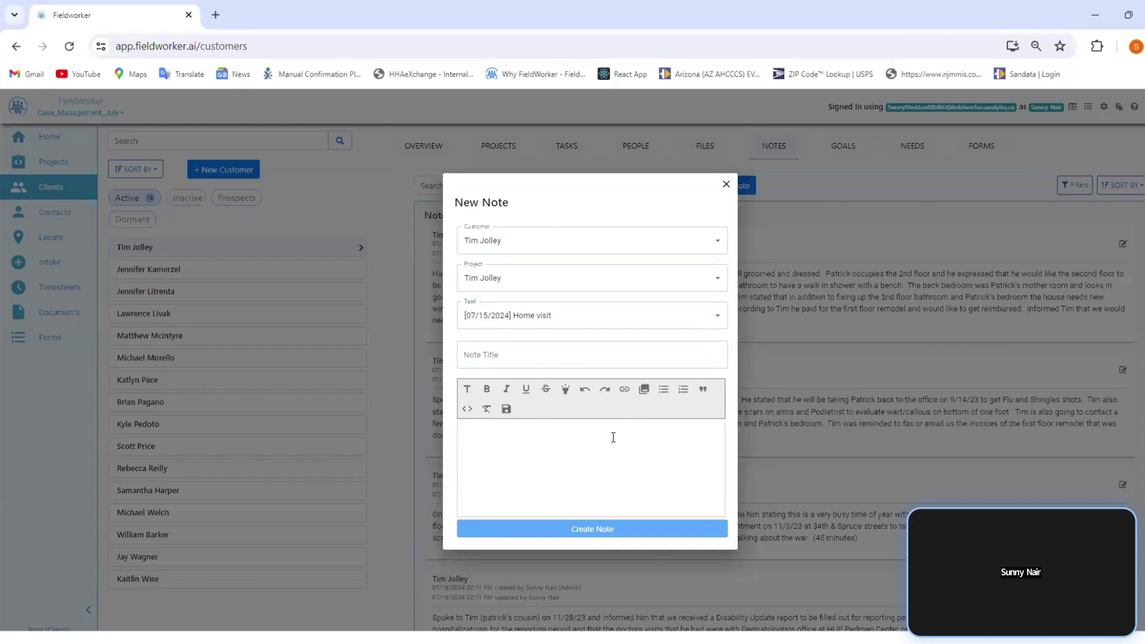
text(s)
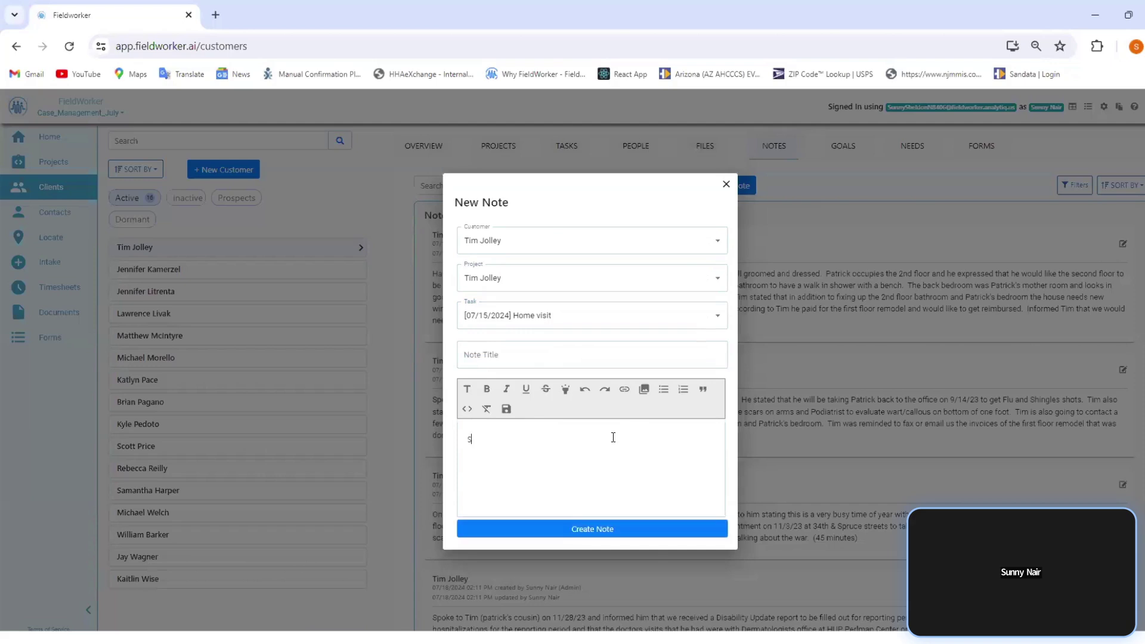
key(BackSpace)
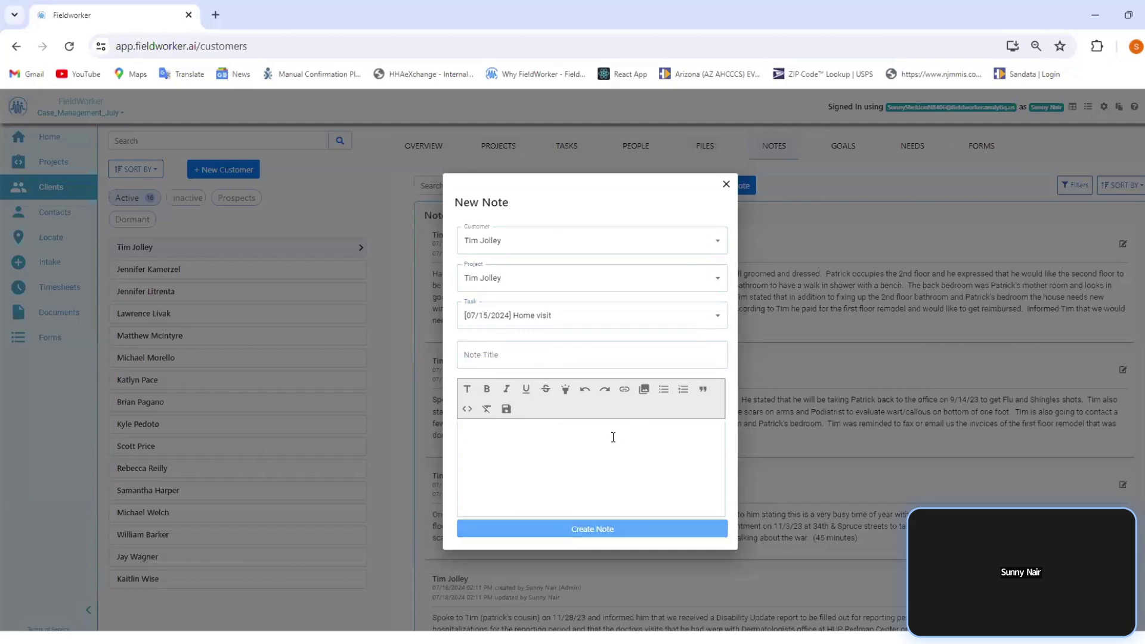
click(726, 167)
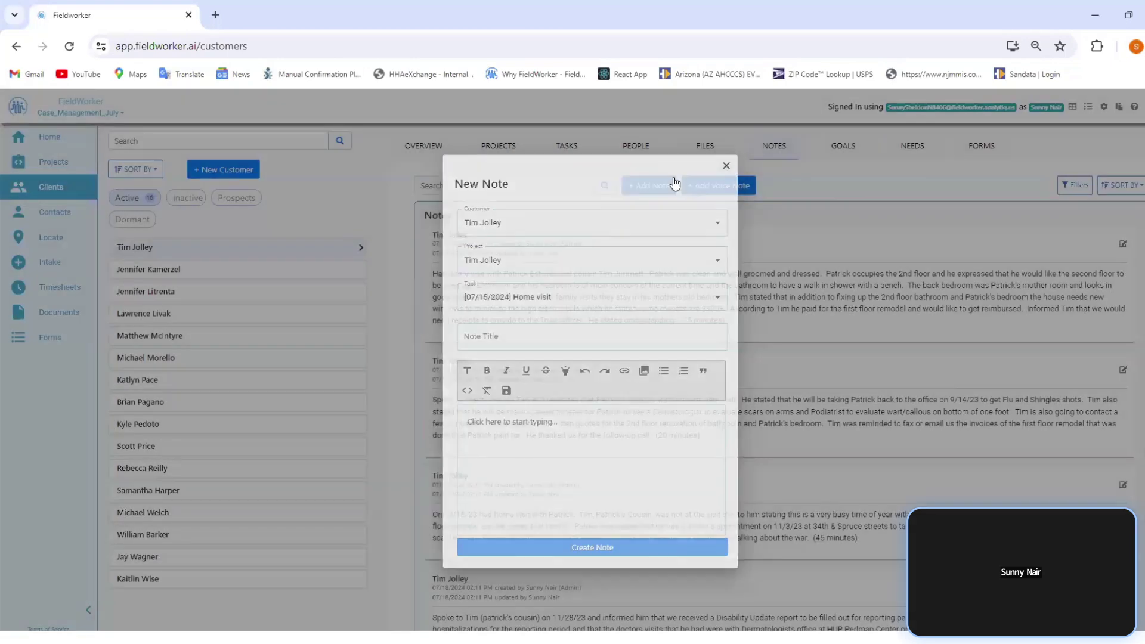
scroll(753, 376, down, 3)
scroll(750, 370, up, 3)
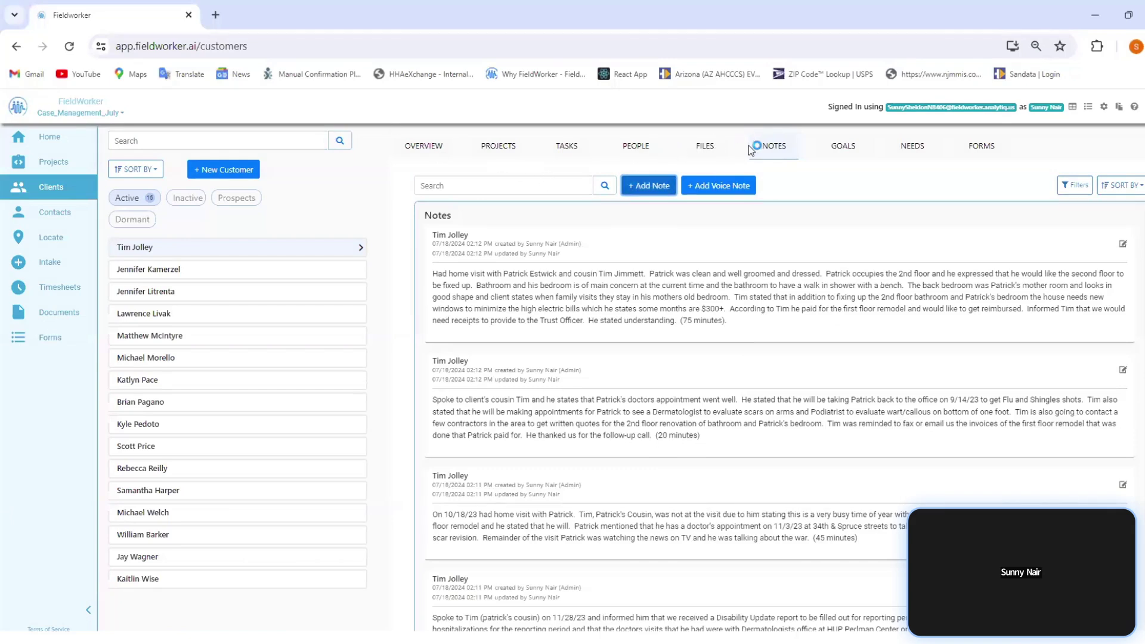
Review the client's goals and permitted task types, and inspect the new goal form with the client's project selected without saving.
click(843, 151)
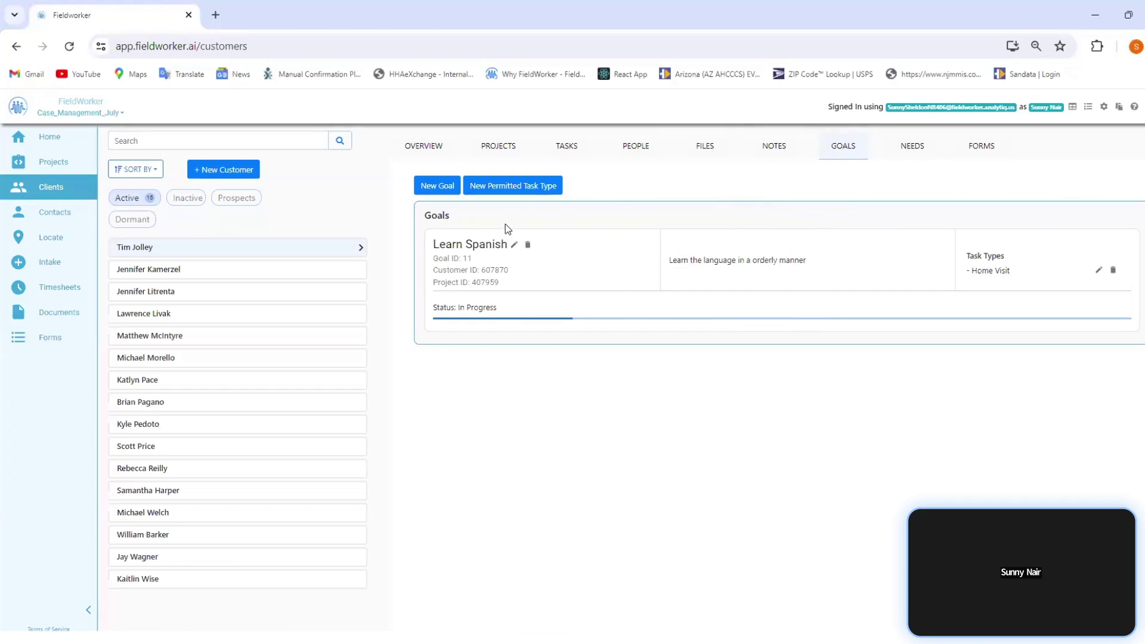
click(429, 187)
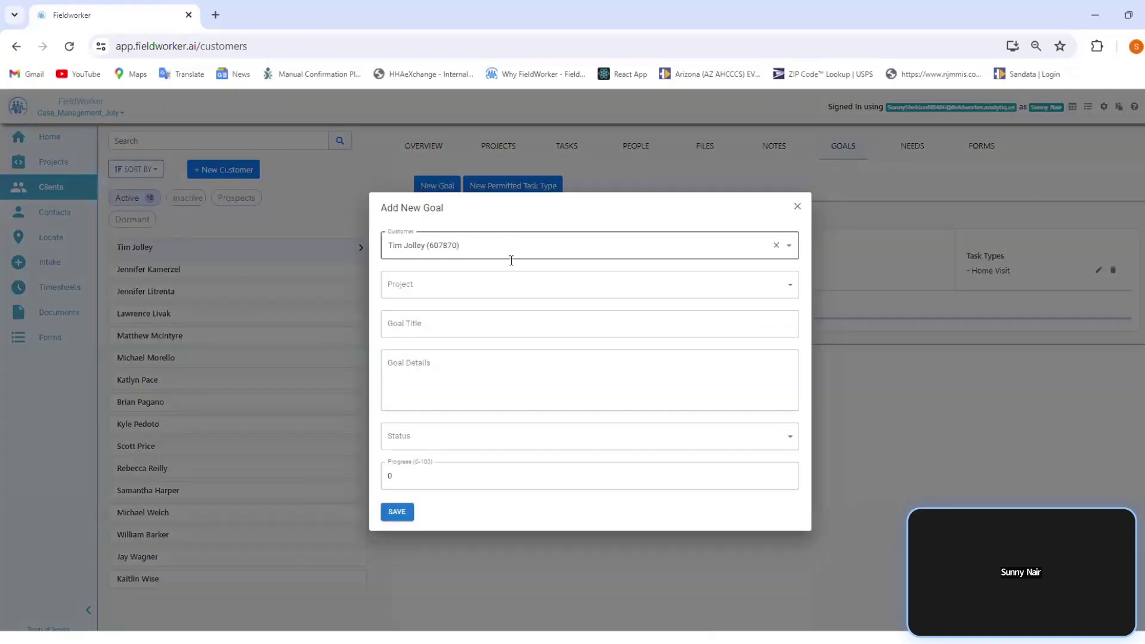
click(510, 288)
click(523, 310)
click(552, 326)
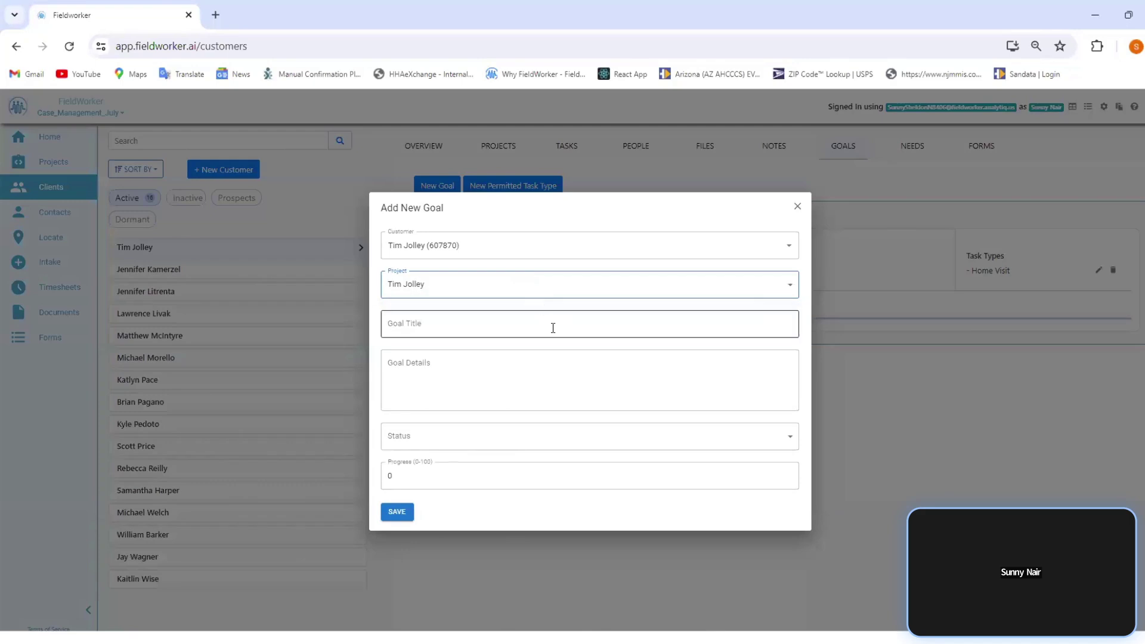
click(798, 207)
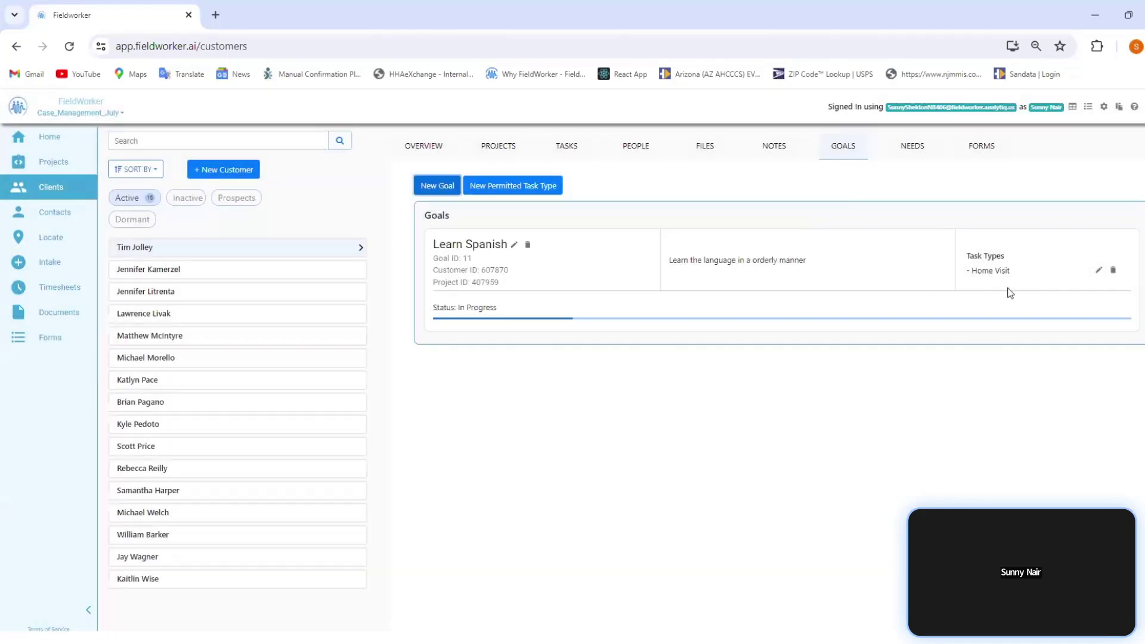
drag(1014, 272, 966, 272)
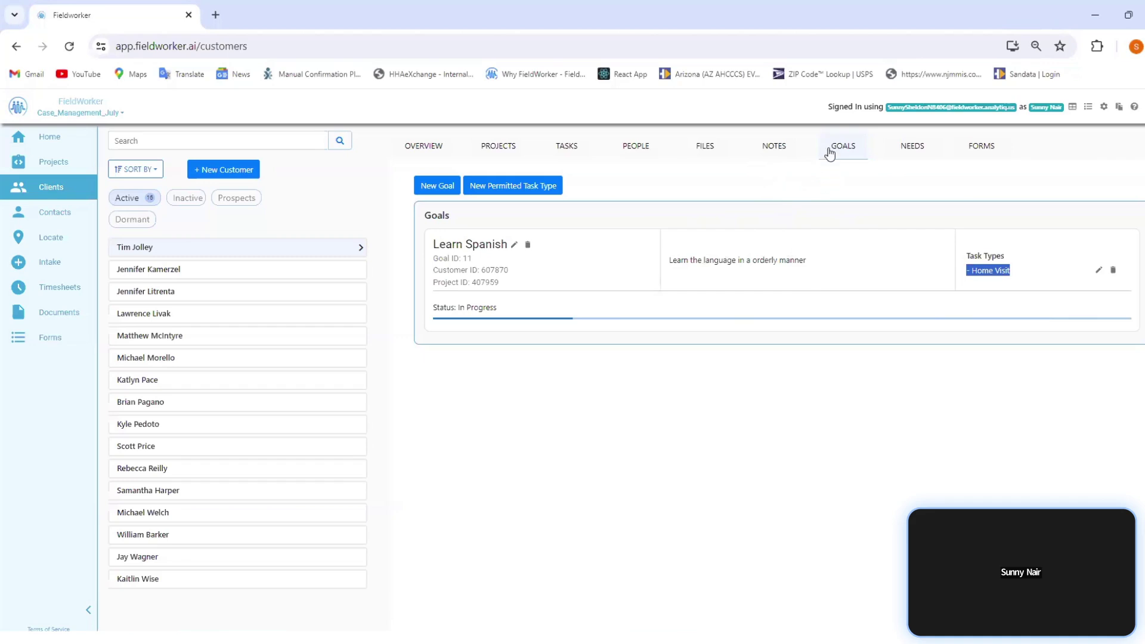
Read through the client's employee, health and support needs.
click(902, 151)
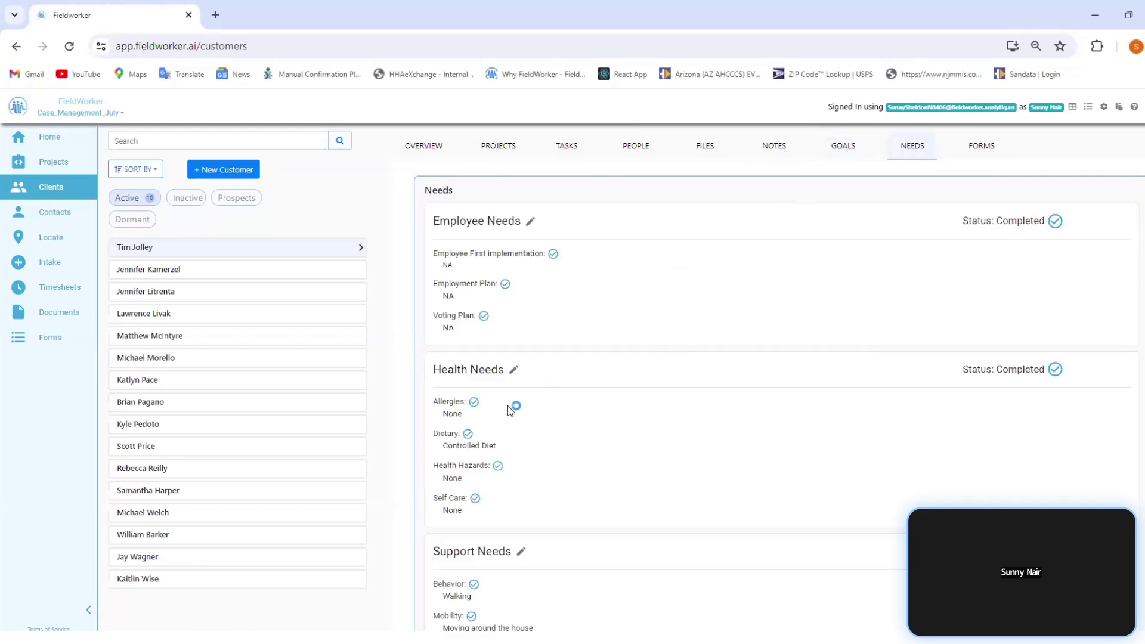
scroll(507, 406, down, 2)
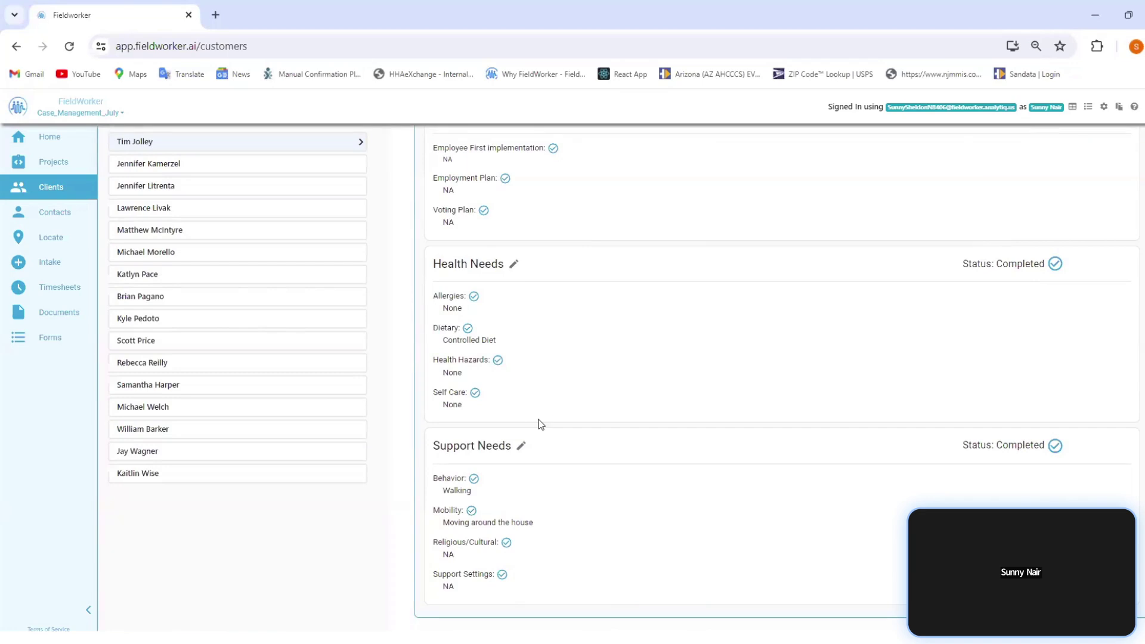
scroll(540, 423, up, 2)
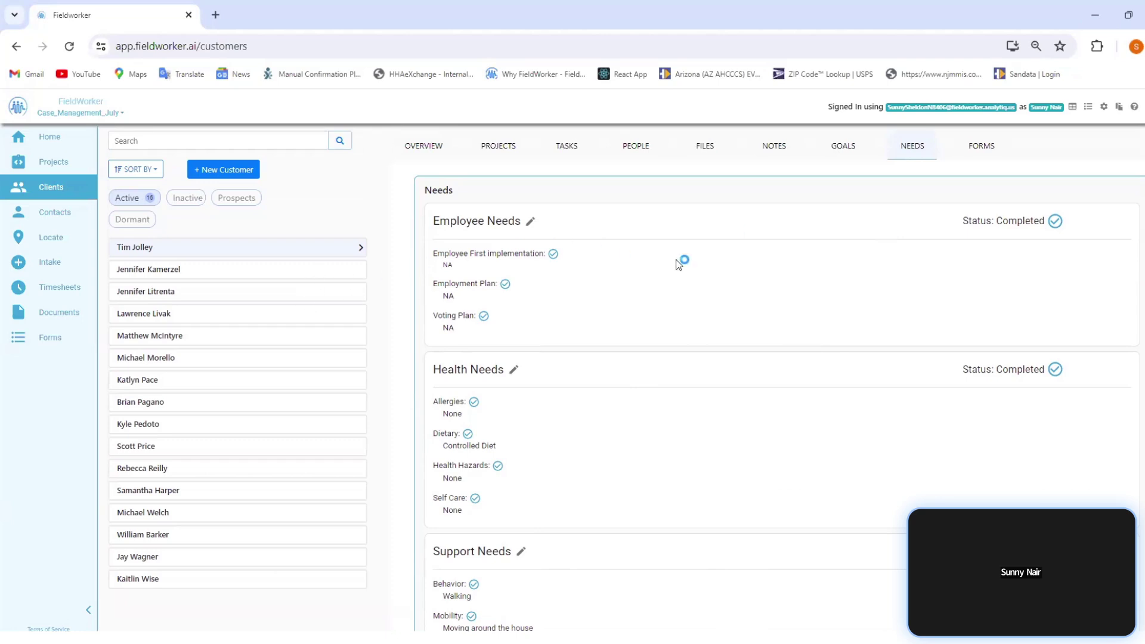
View the client's completed forms, reading the 07/15/2024 Client Feedback Survey and the full Client Intake form.
click(976, 148)
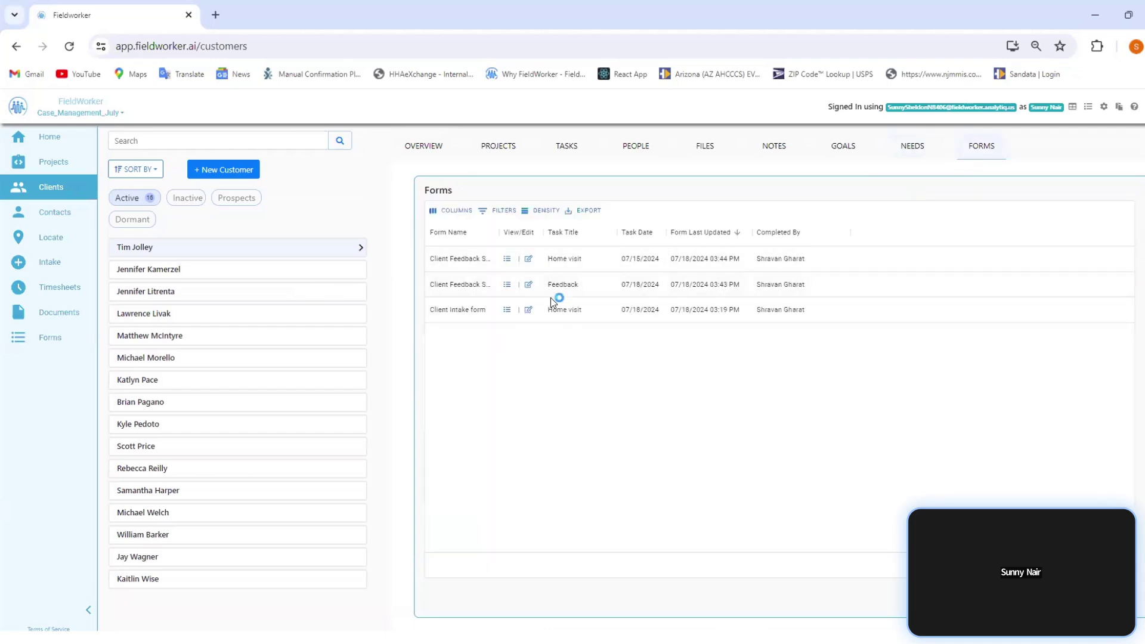
click(507, 261)
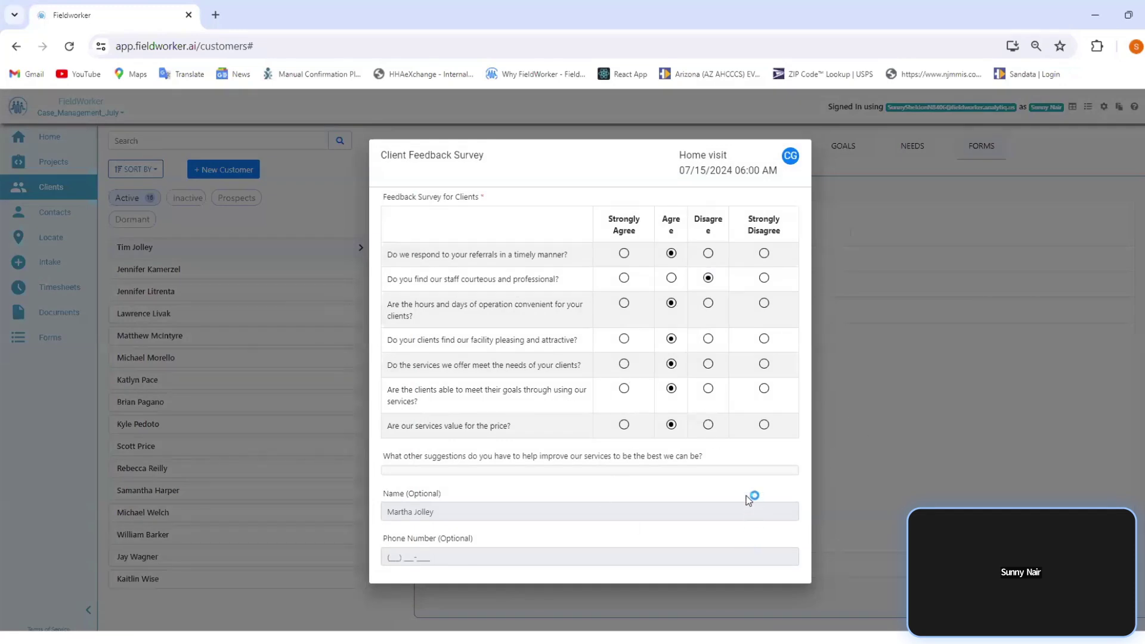
click(886, 396)
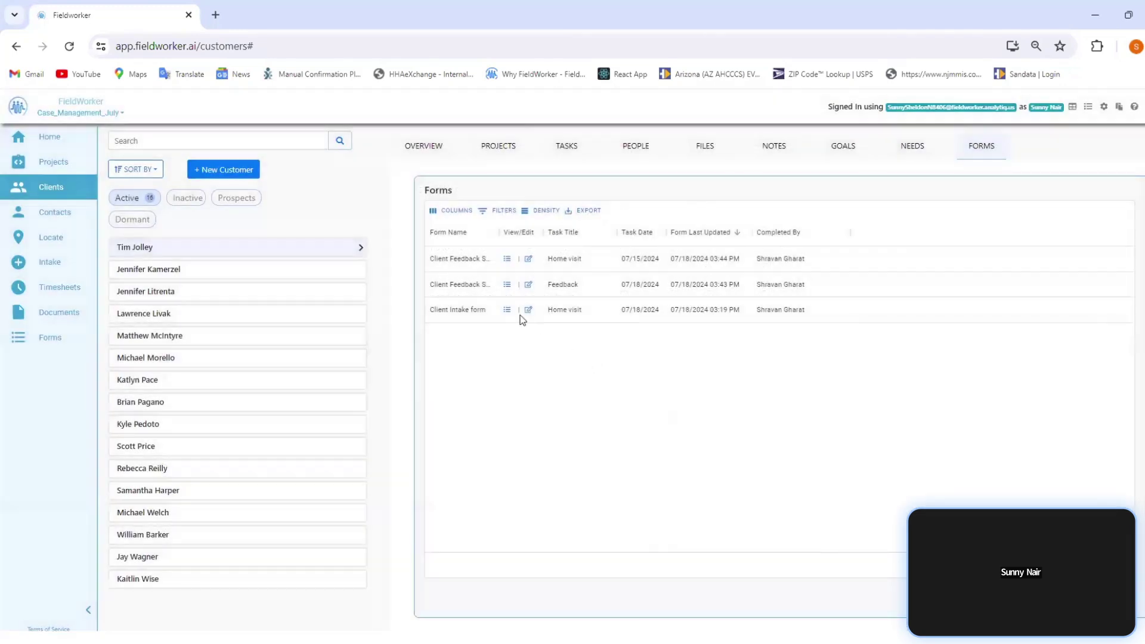
click(507, 310)
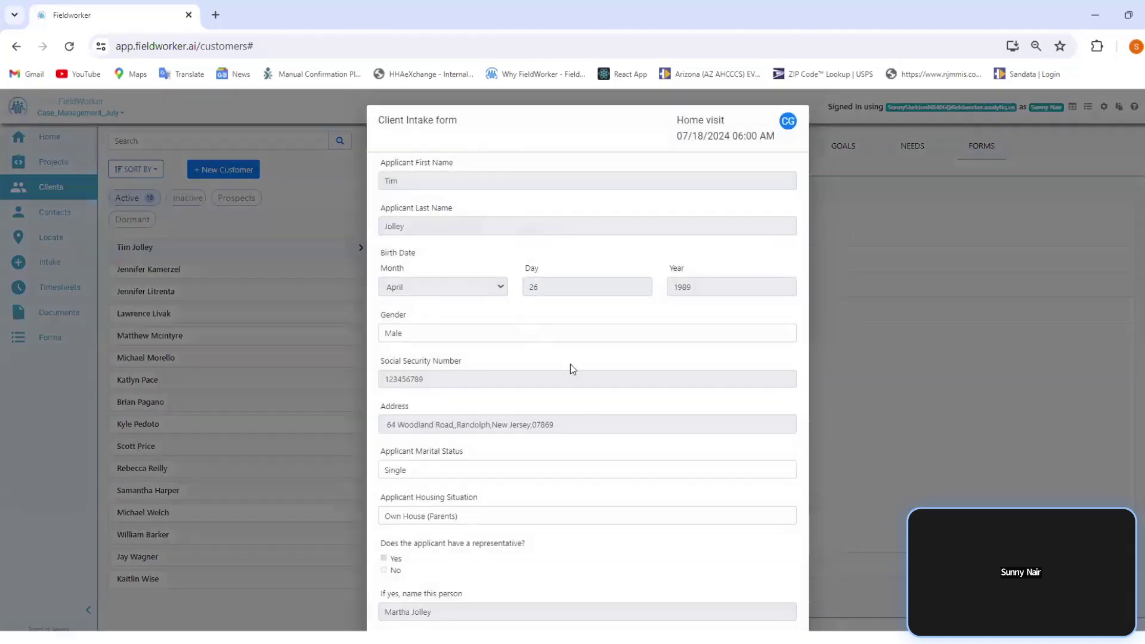
scroll(565, 455, down, 7)
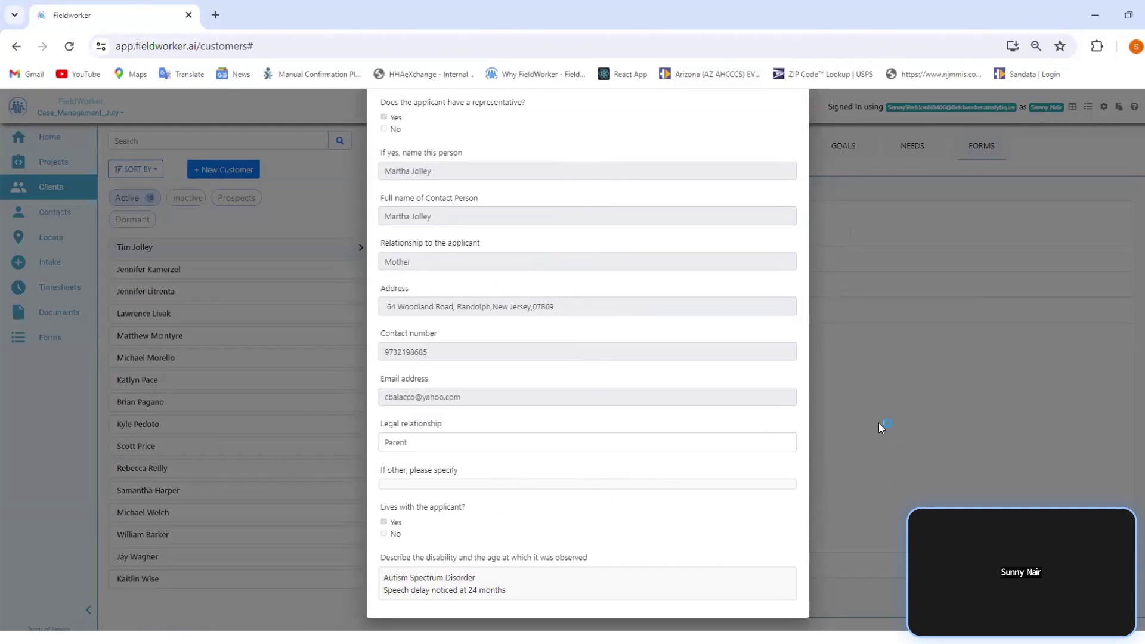
click(870, 241)
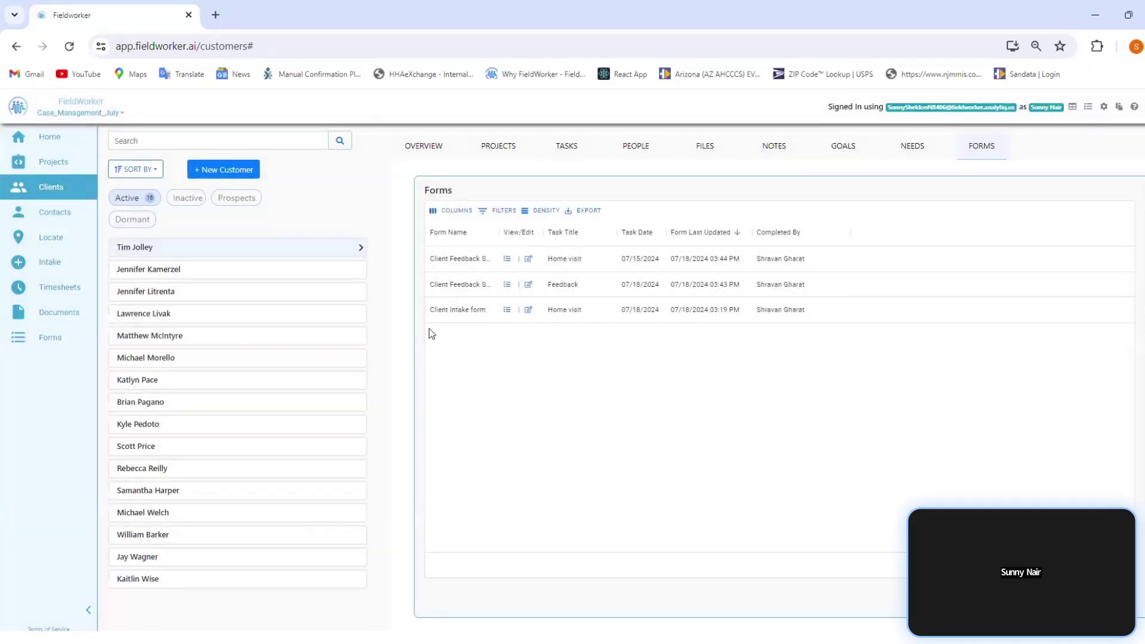
Revisit the client's overview, projects, ongoing and completed tasks, people, files and notes.
click(440, 150)
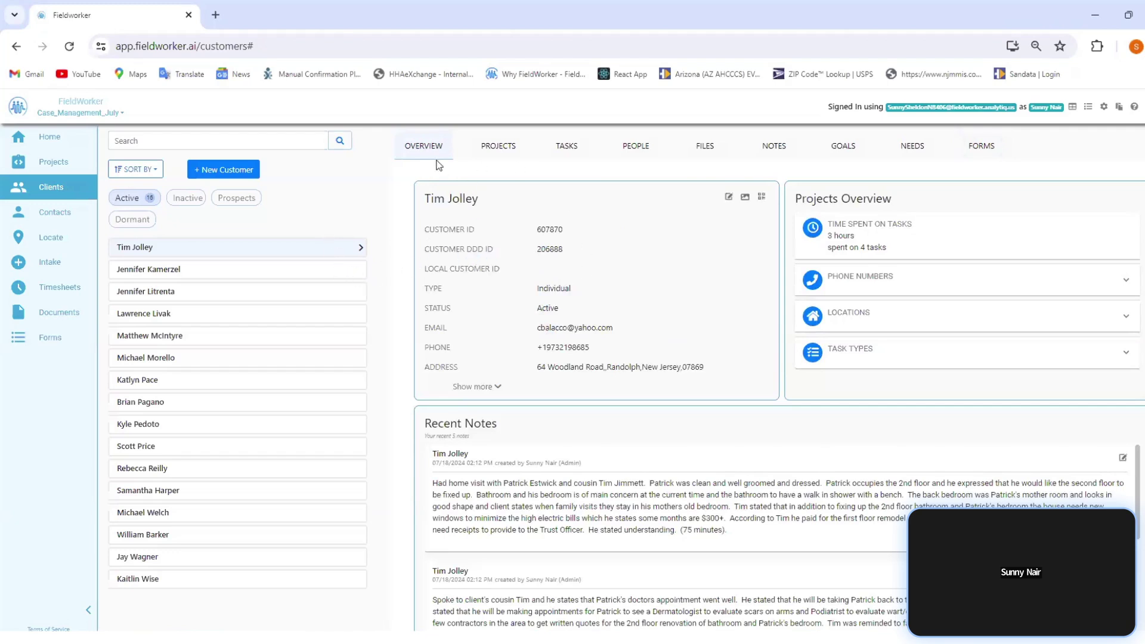
click(520, 157)
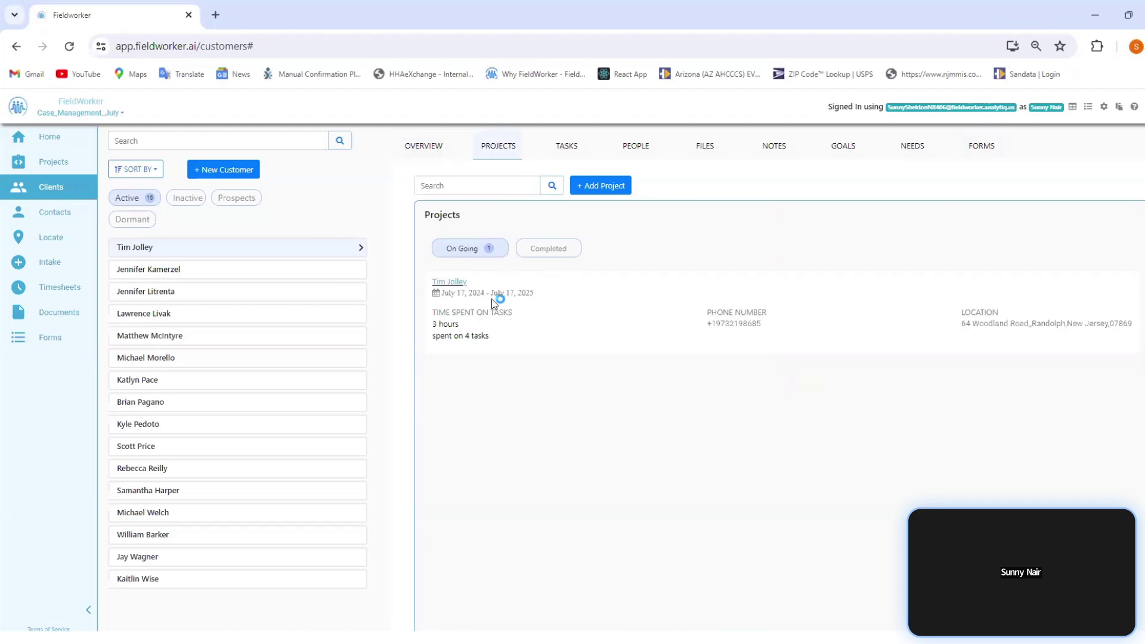
click(568, 152)
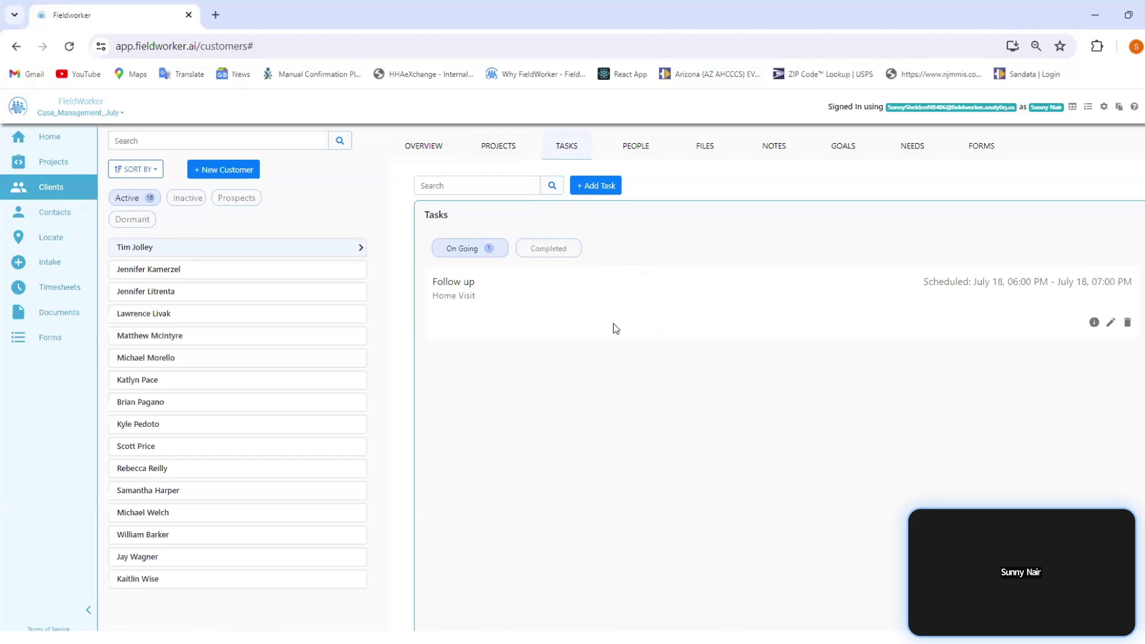
click(572, 250)
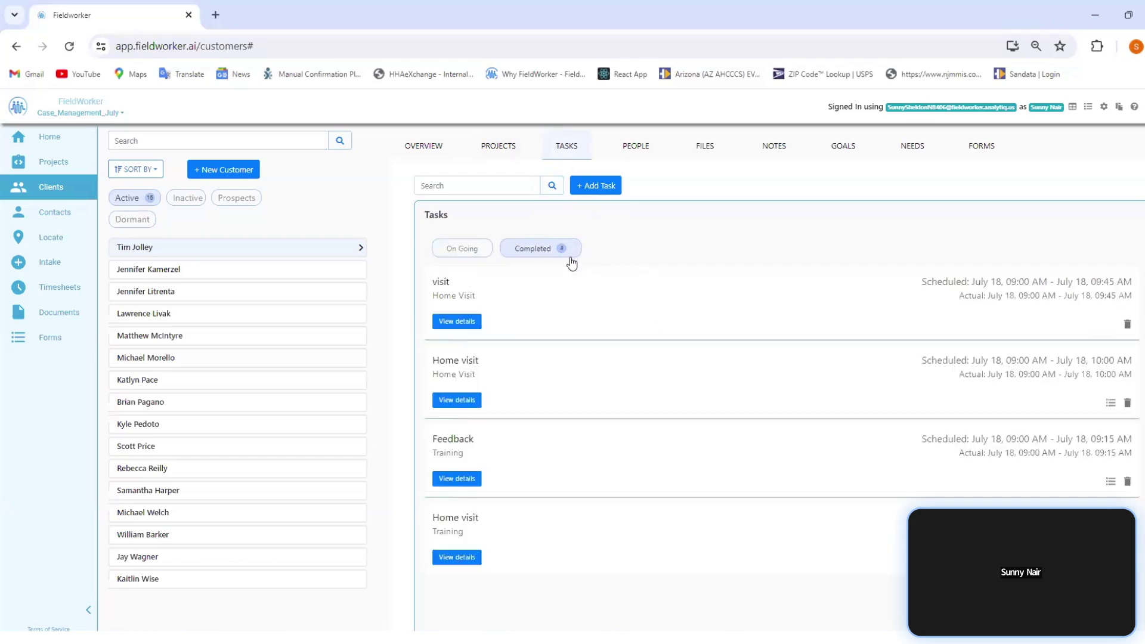
click(652, 155)
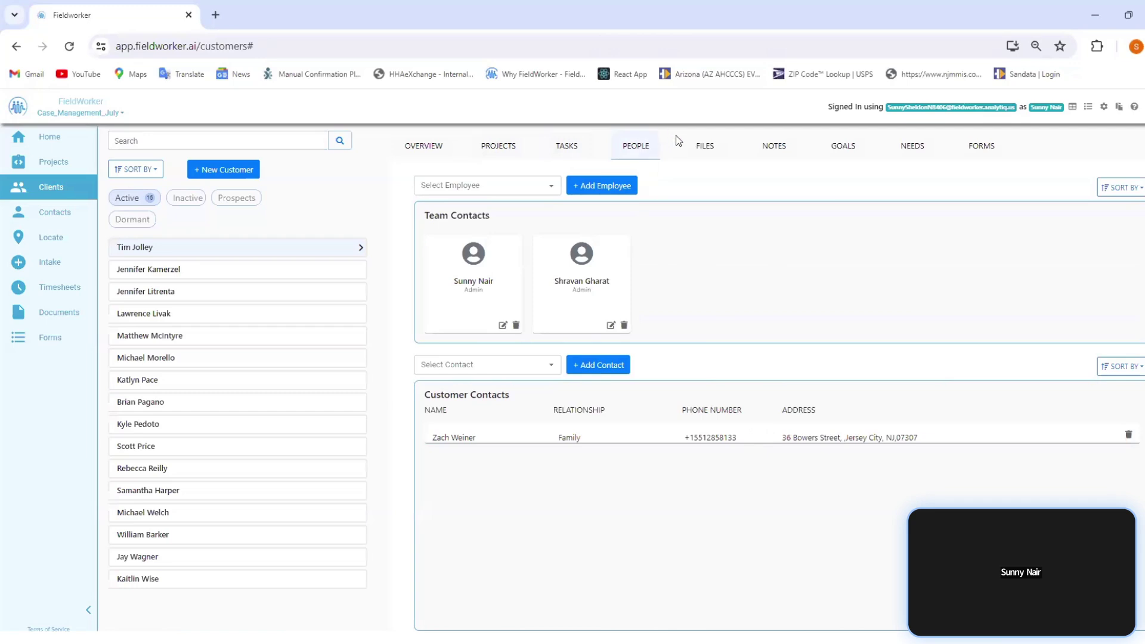
click(706, 147)
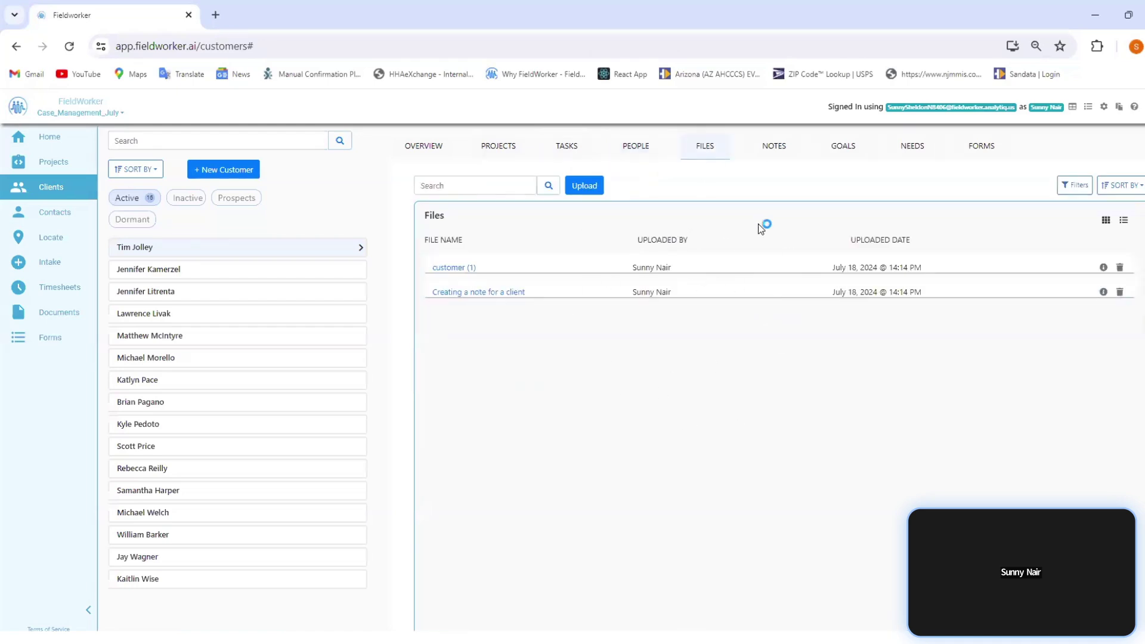
click(775, 147)
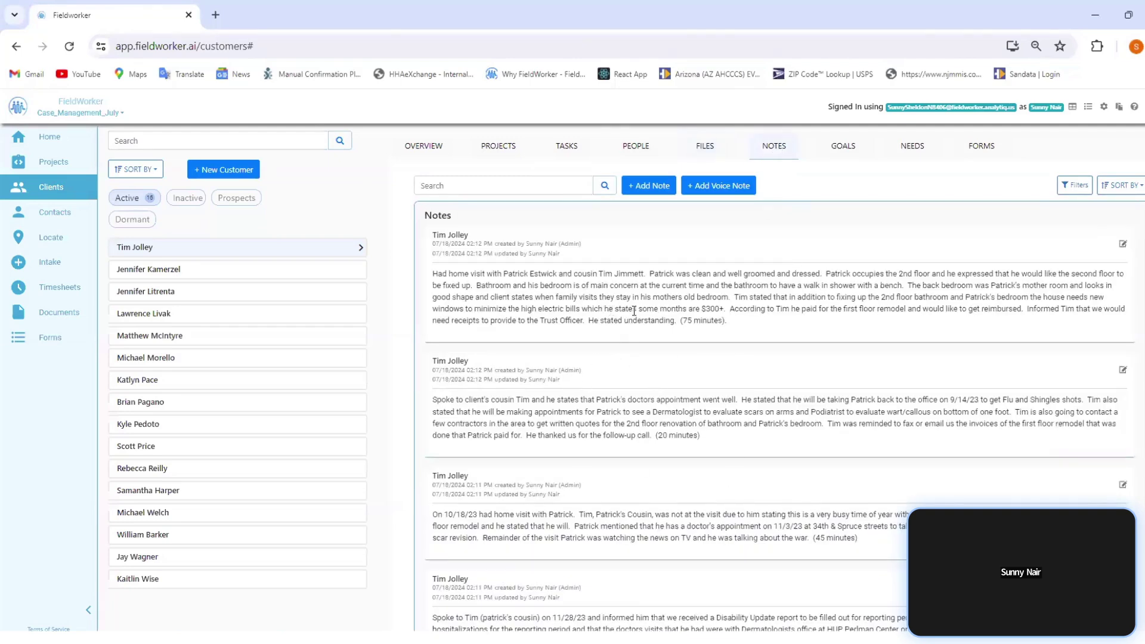
Compare the first client's overview with that of the fourth client in the active list, ending on the first client.
click(421, 157)
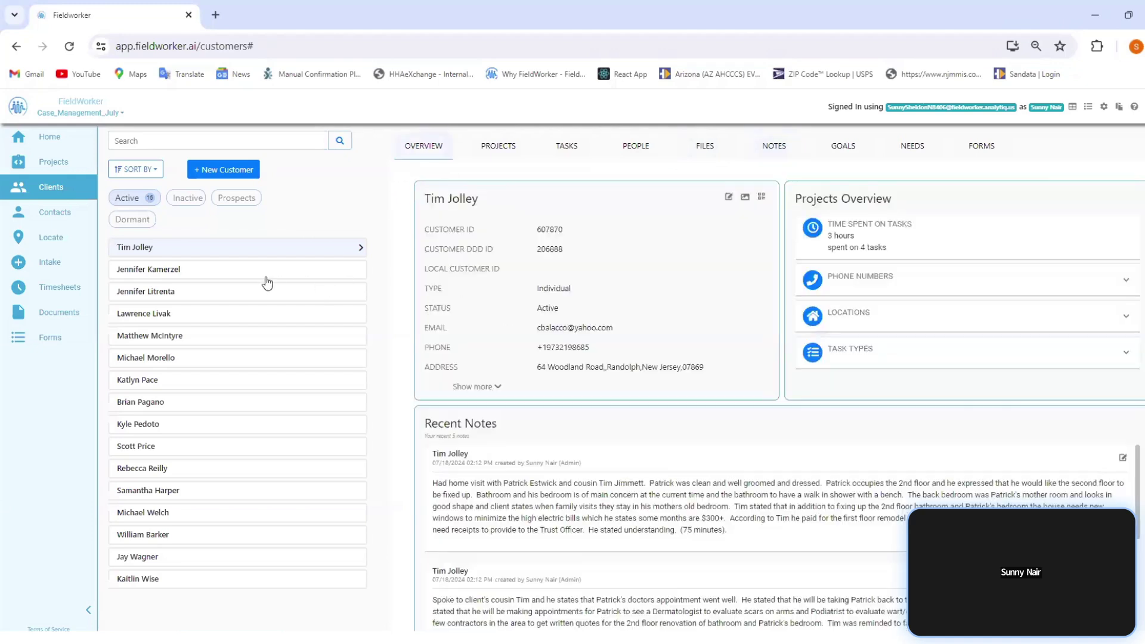
click(300, 314)
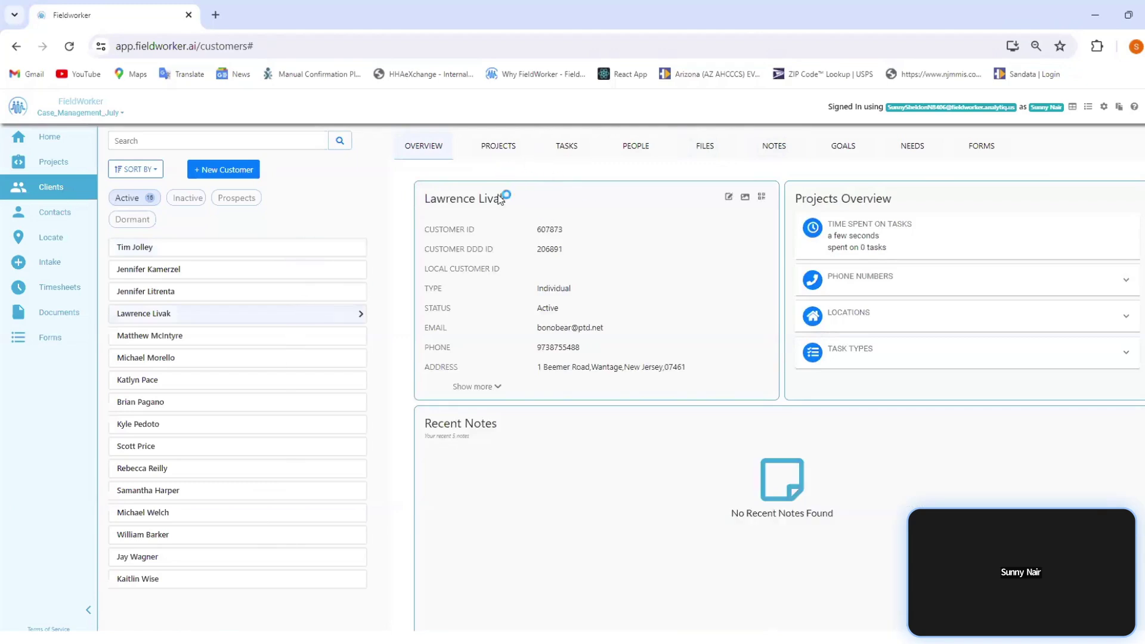
click(357, 248)
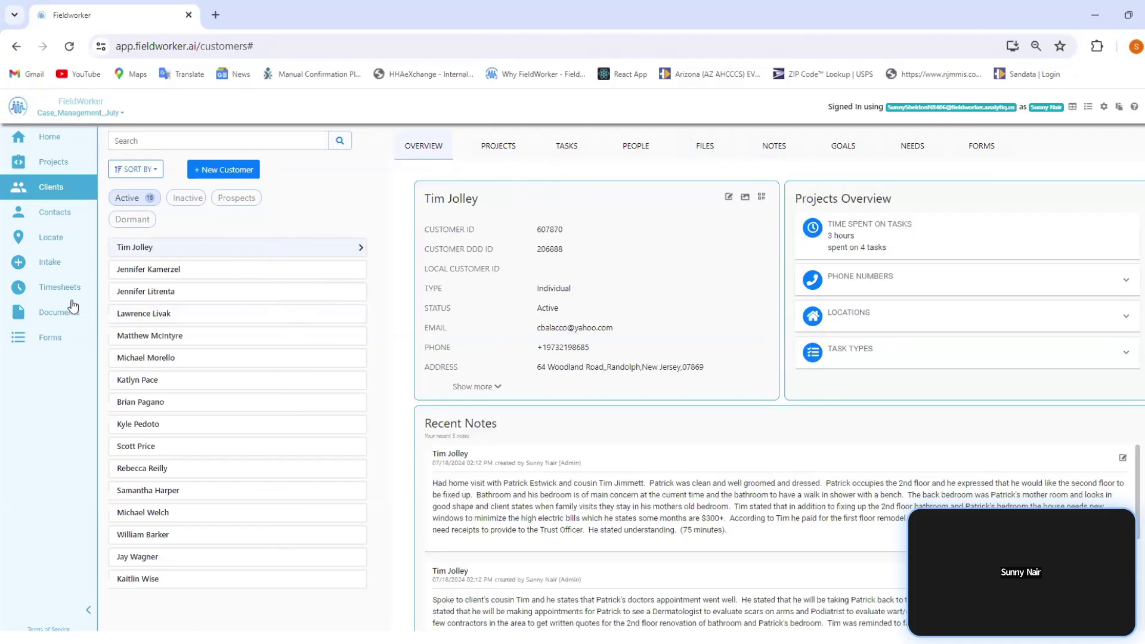
Open the Form Builder in the Forms section.
click(71, 338)
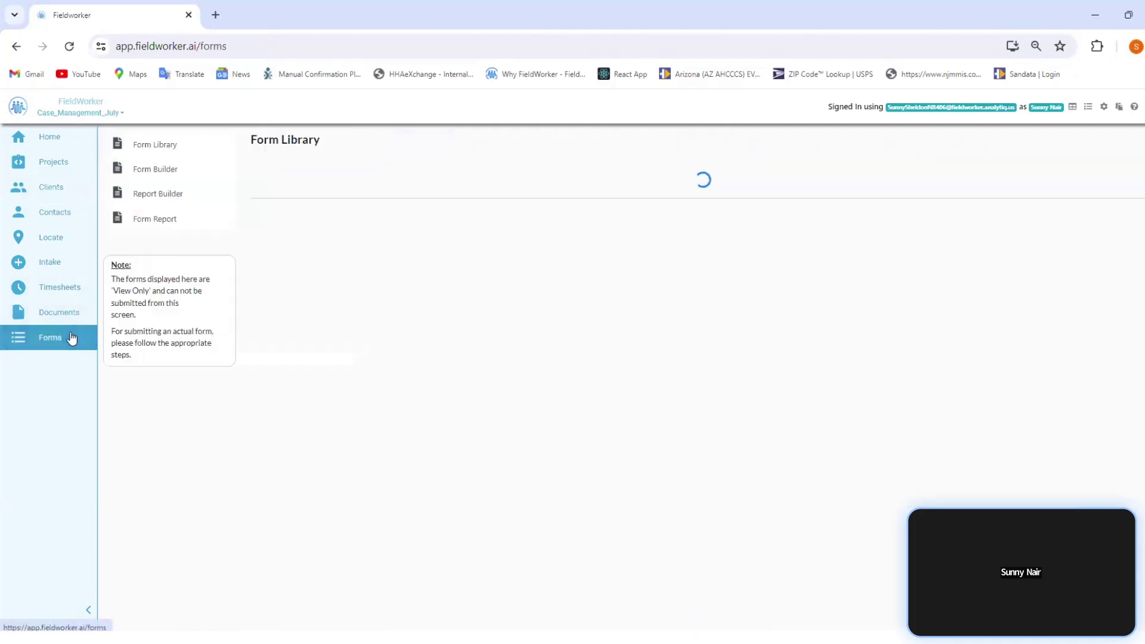
click(162, 174)
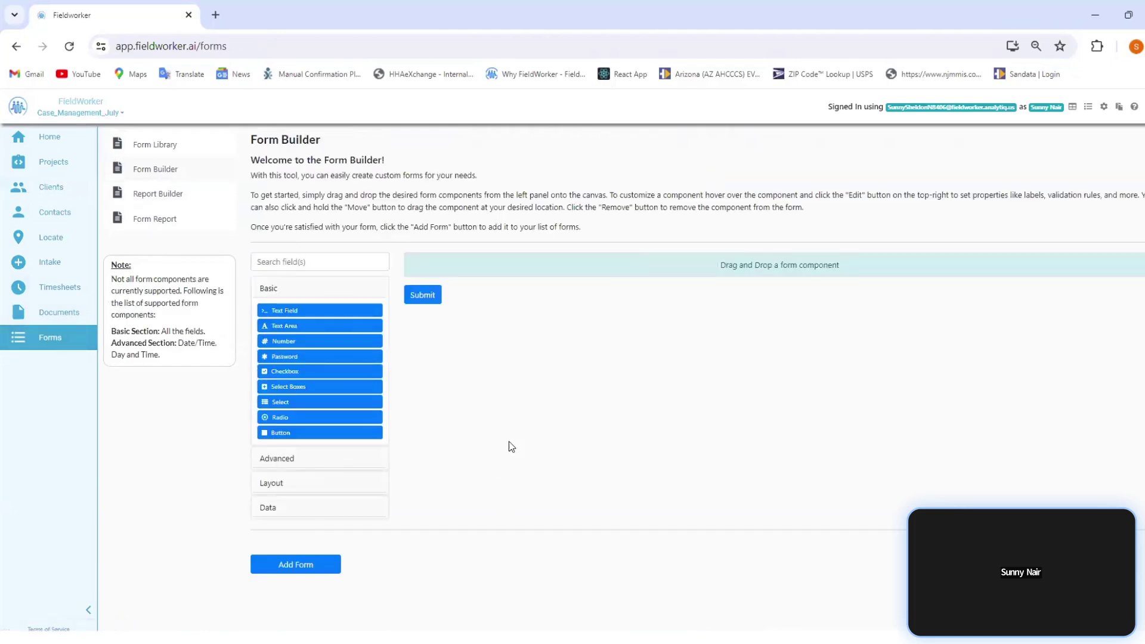
Add a Text Field component to the empty form canvas, label it "Name" and save it.
drag(308, 315, 518, 281)
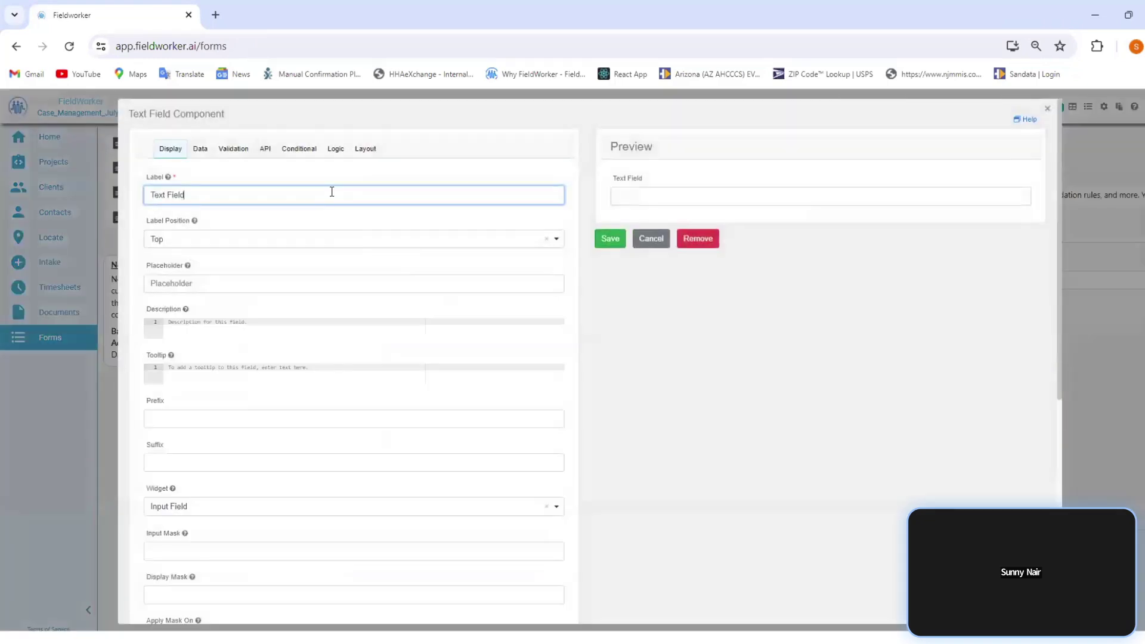
key(ctrl+shift+Left)
key(ctrl+shift+Left)
key(BackSpace)
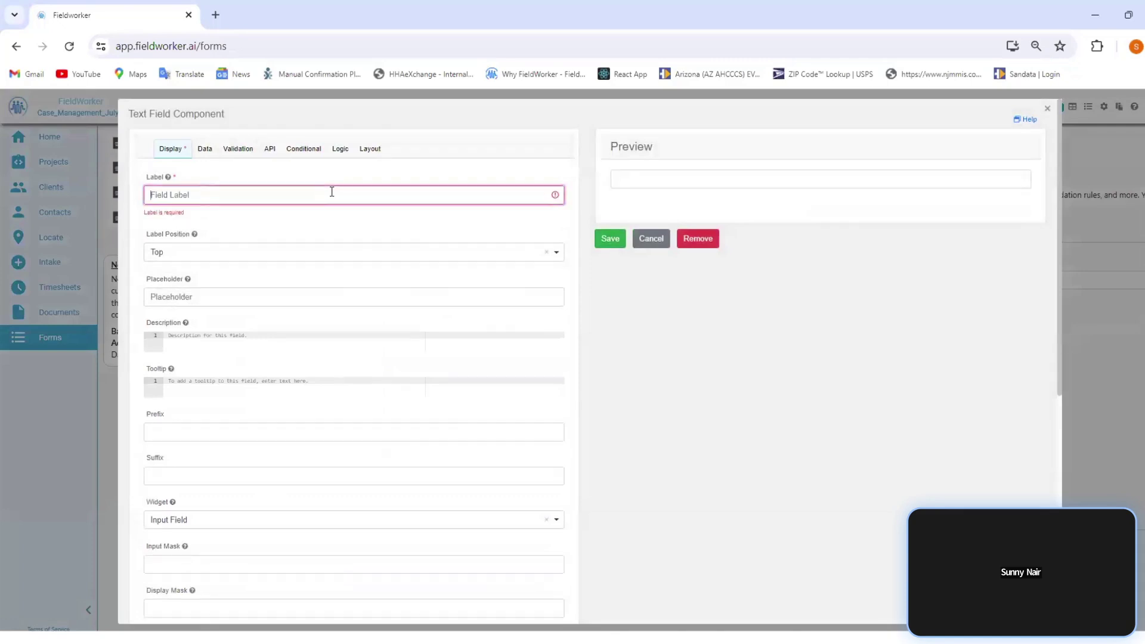
text(NA)
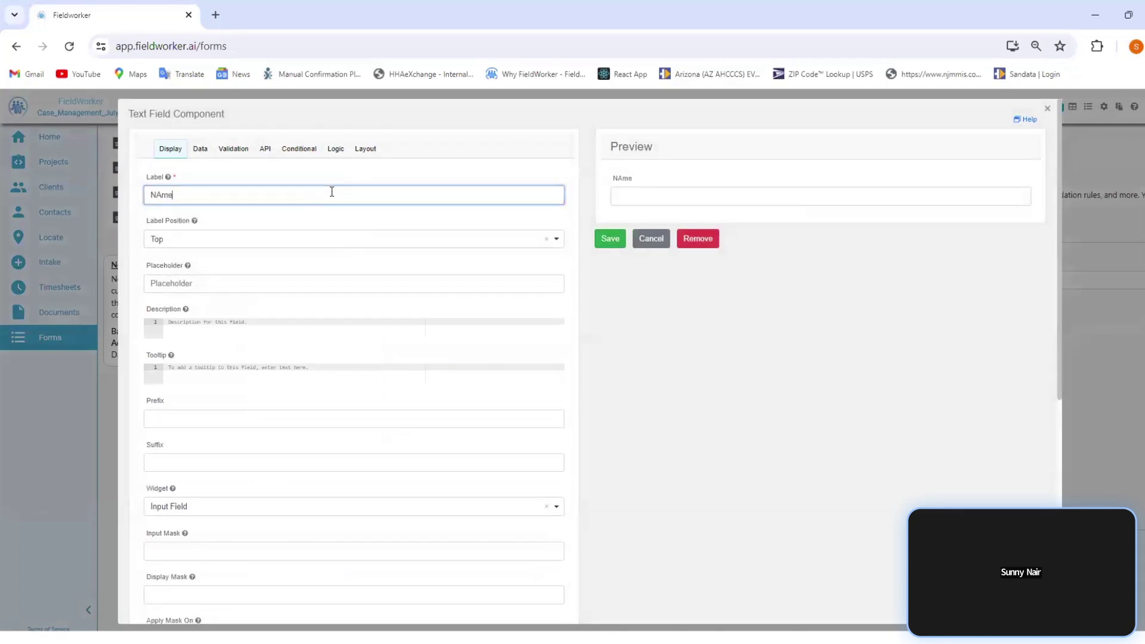
text(me)
click(610, 239)
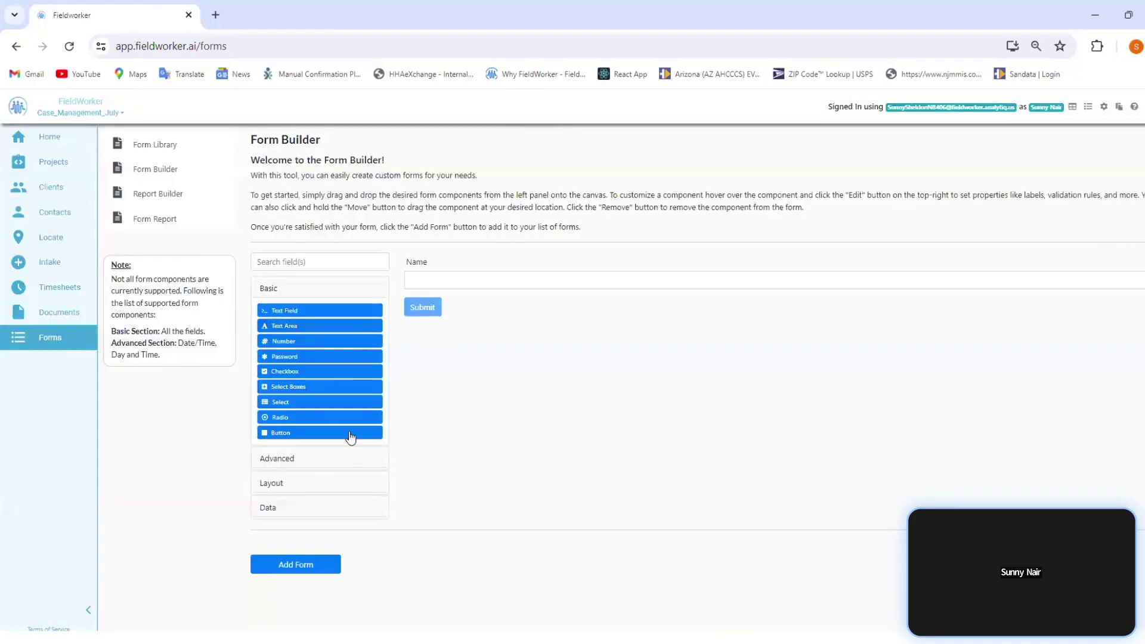
Look through the Advanced, Layout and Data component groups of the Form Builder and return to the Basic group.
click(308, 459)
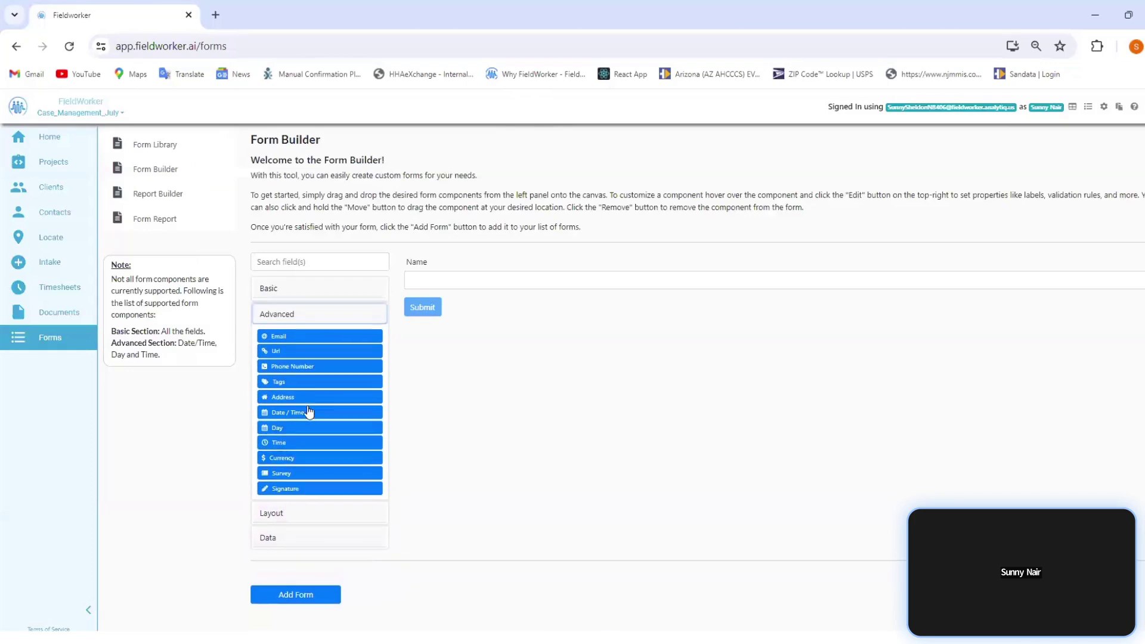
click(298, 513)
click(297, 499)
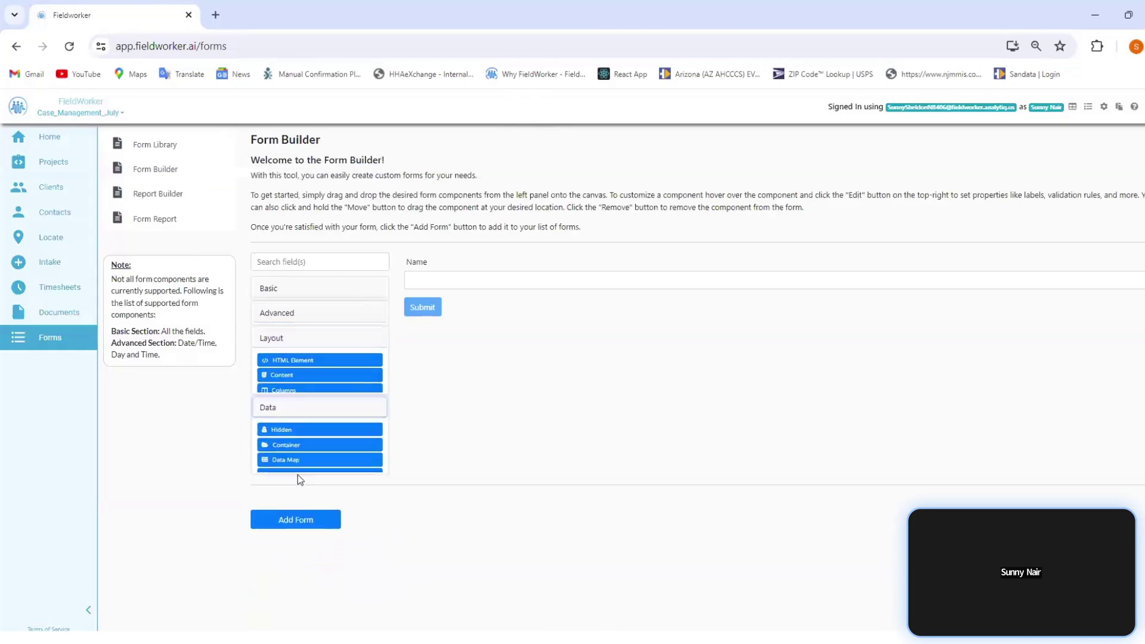
click(302, 363)
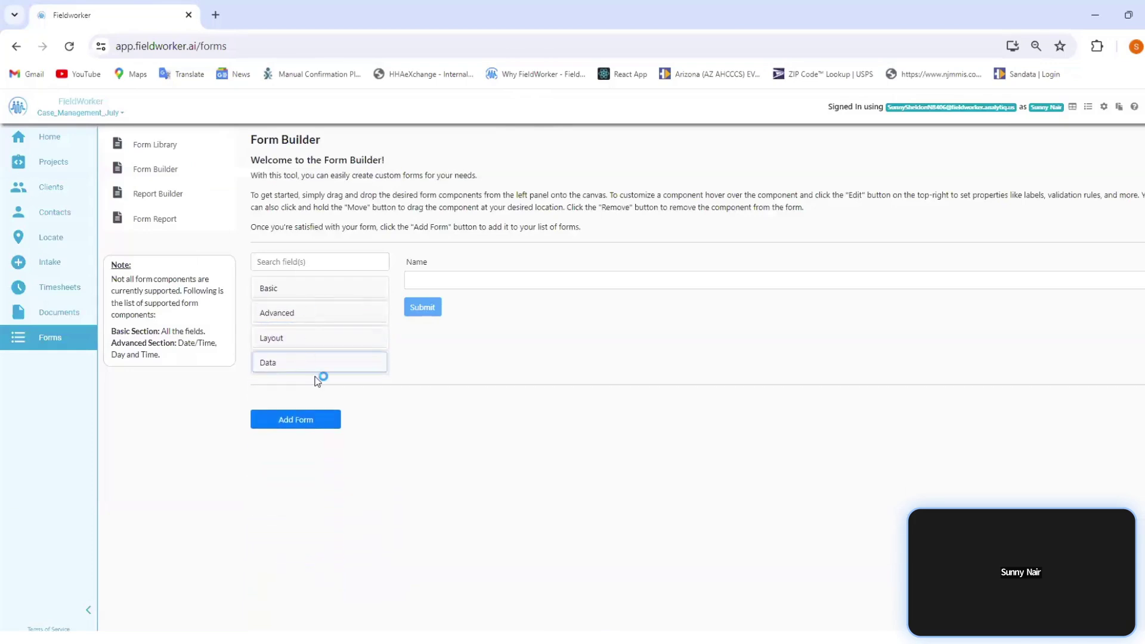
click(324, 291)
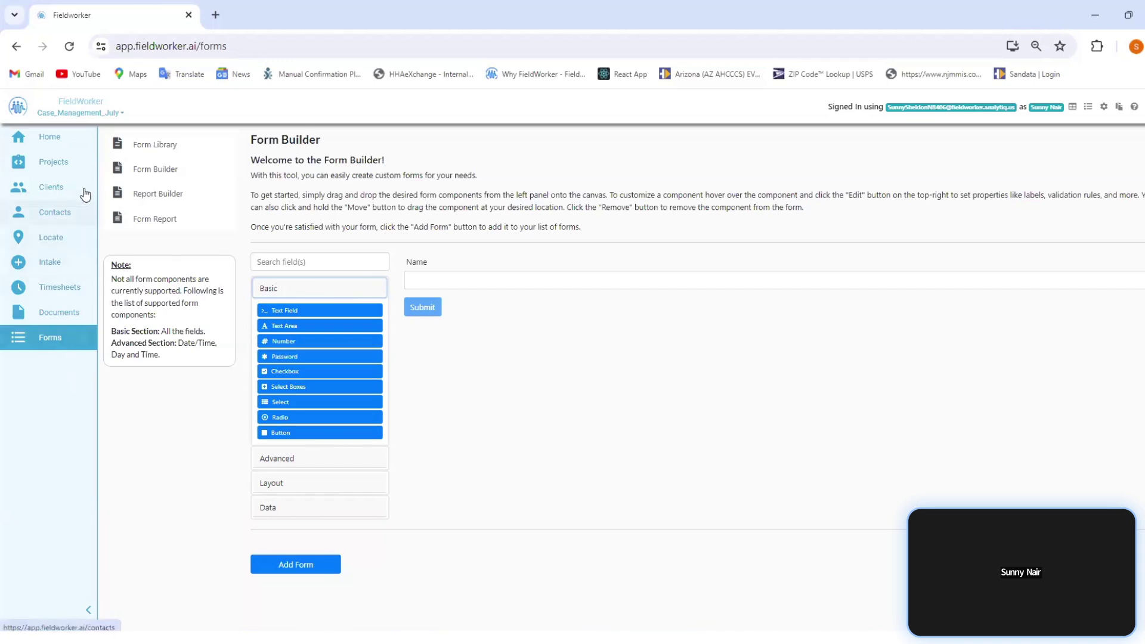
Start a new timesheet entry on the home page for the follow-up client's project, titled "Home Visit" plus the client's first name.
click(76, 145)
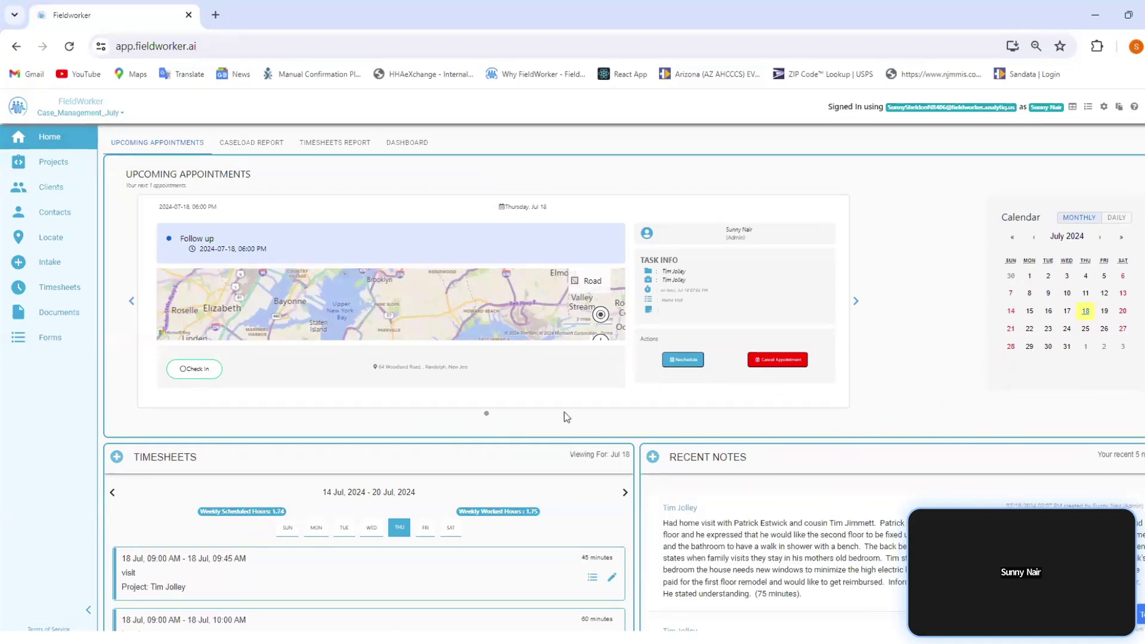
scroll(297, 403, down, 2)
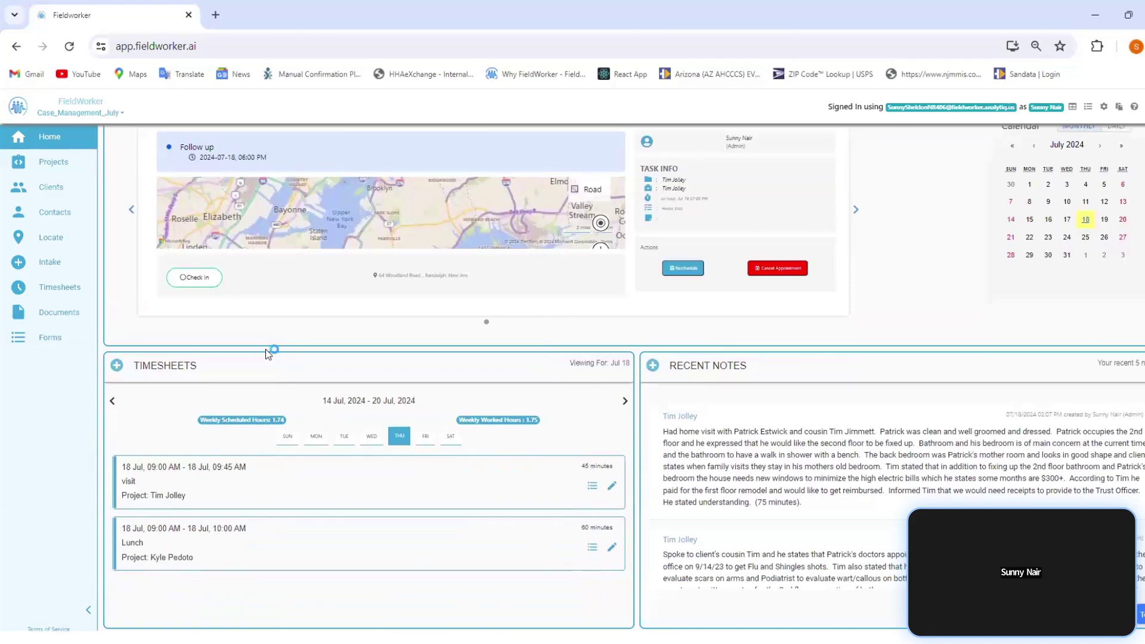
click(116, 364)
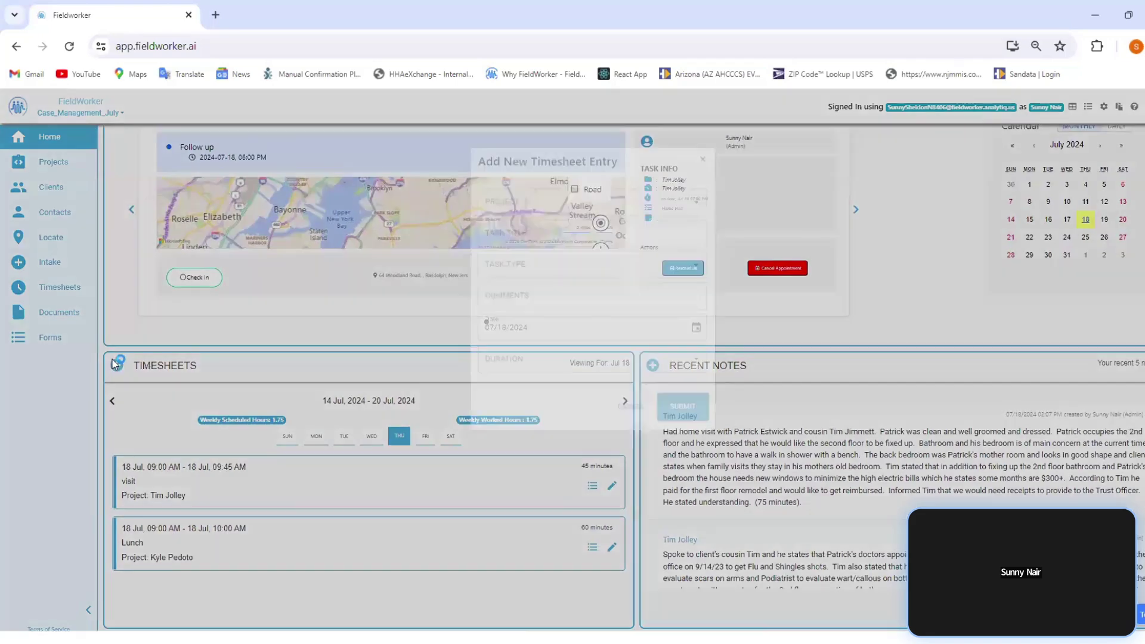
click(483, 228)
click(507, 245)
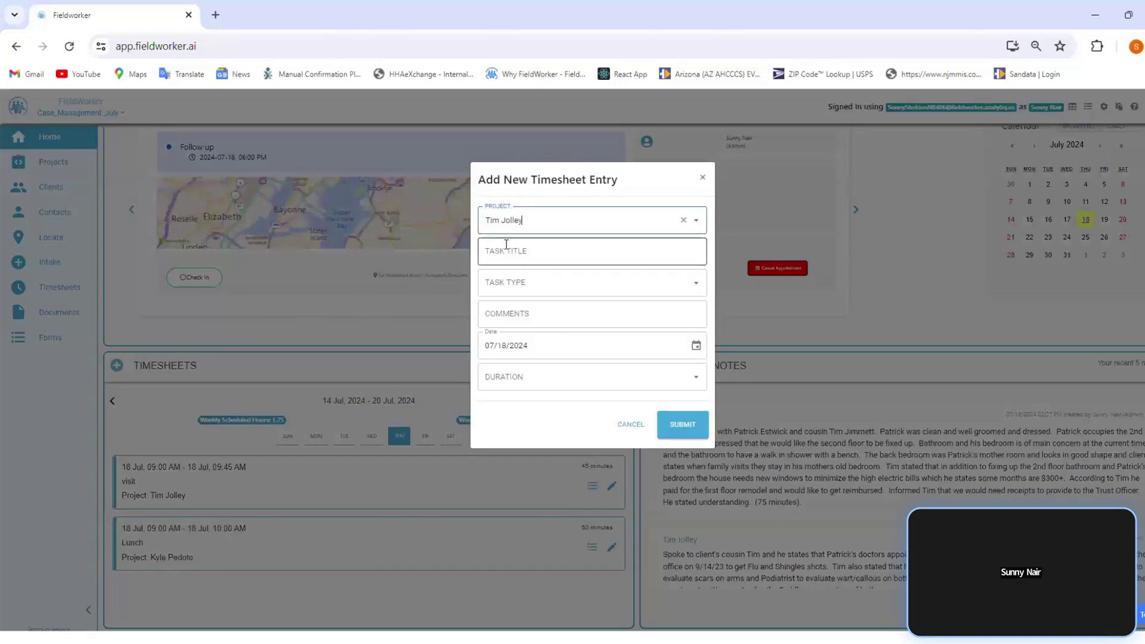
click(542, 256)
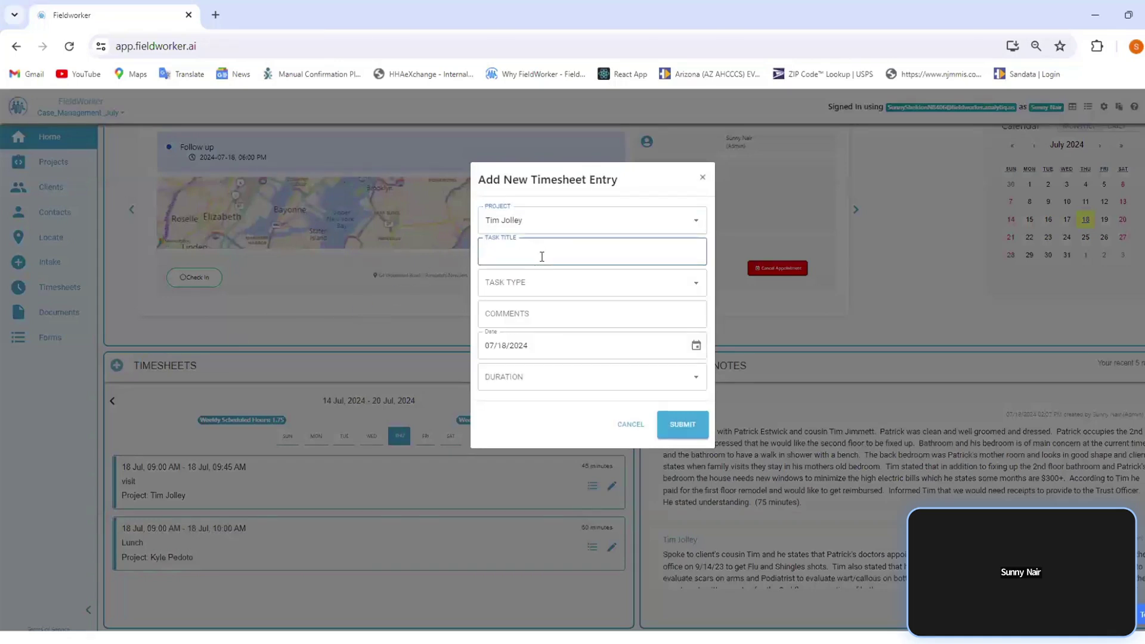
text(Home Visit Tim)
Set the timesheet entry's task type to Home Visit and its duration to 01:00, and submit it.
click(532, 281)
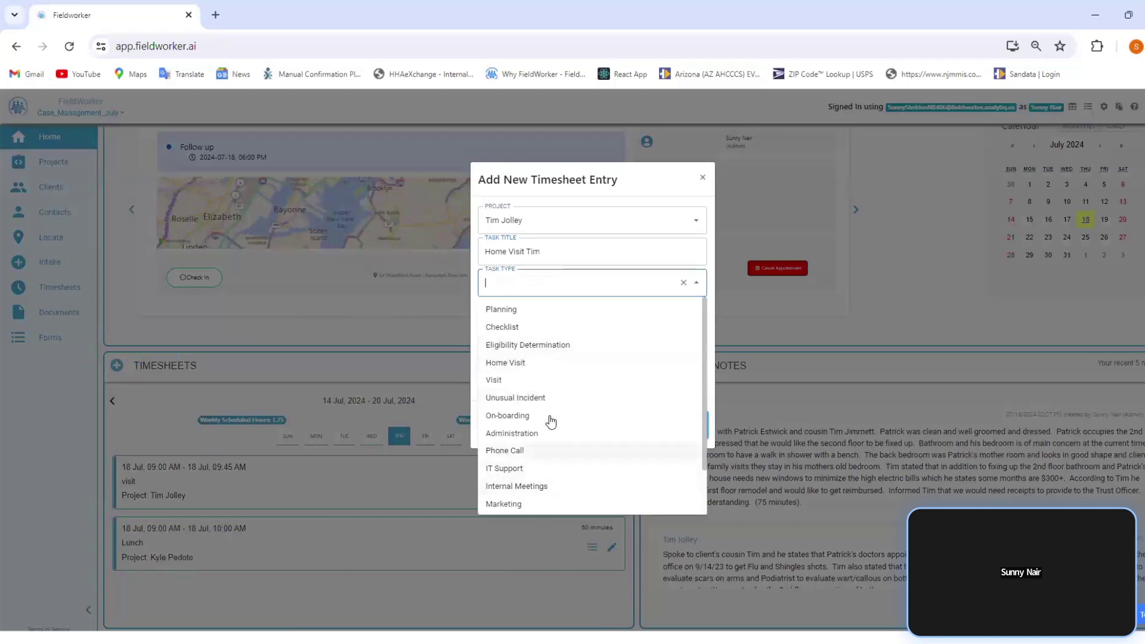
scroll(547, 422, down, 2)
scroll(568, 457, up, 2)
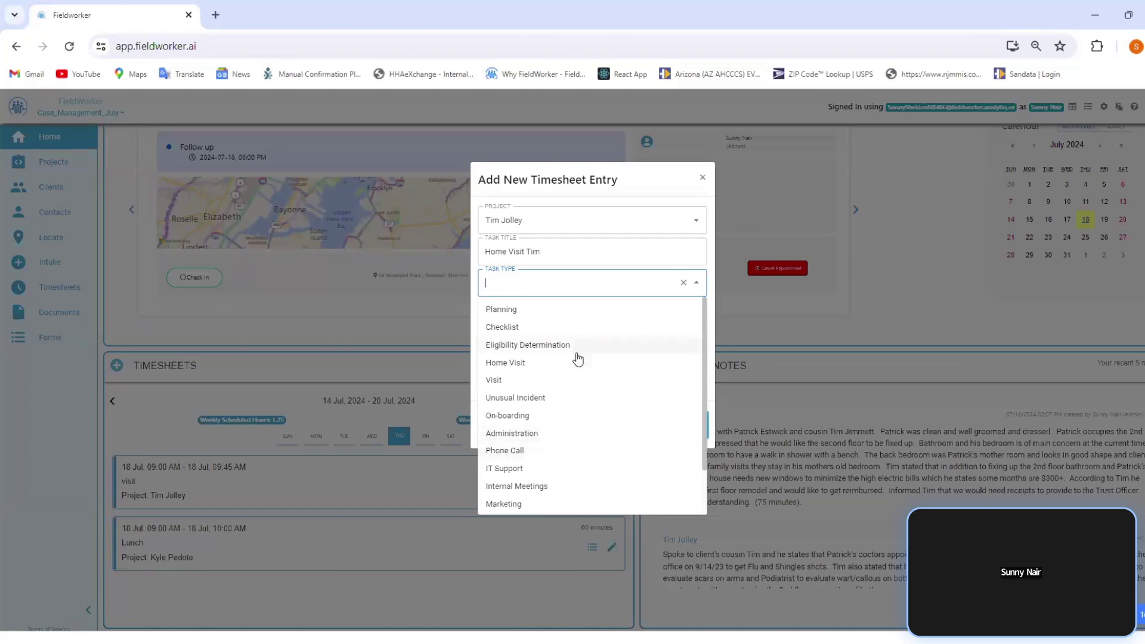
click(562, 368)
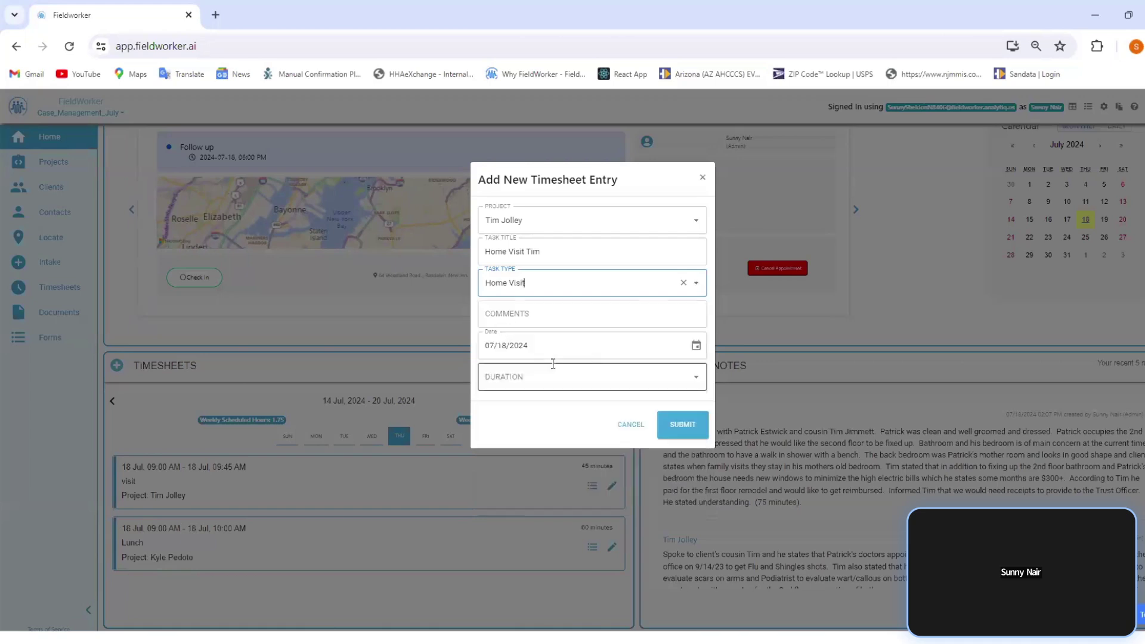
click(695, 379)
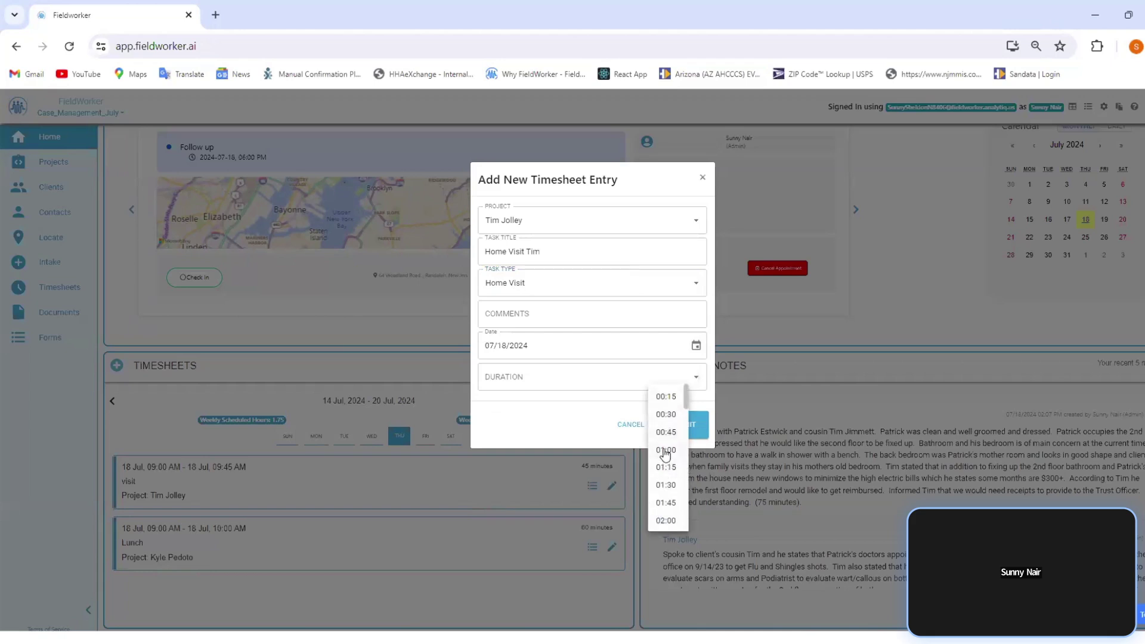
click(666, 451)
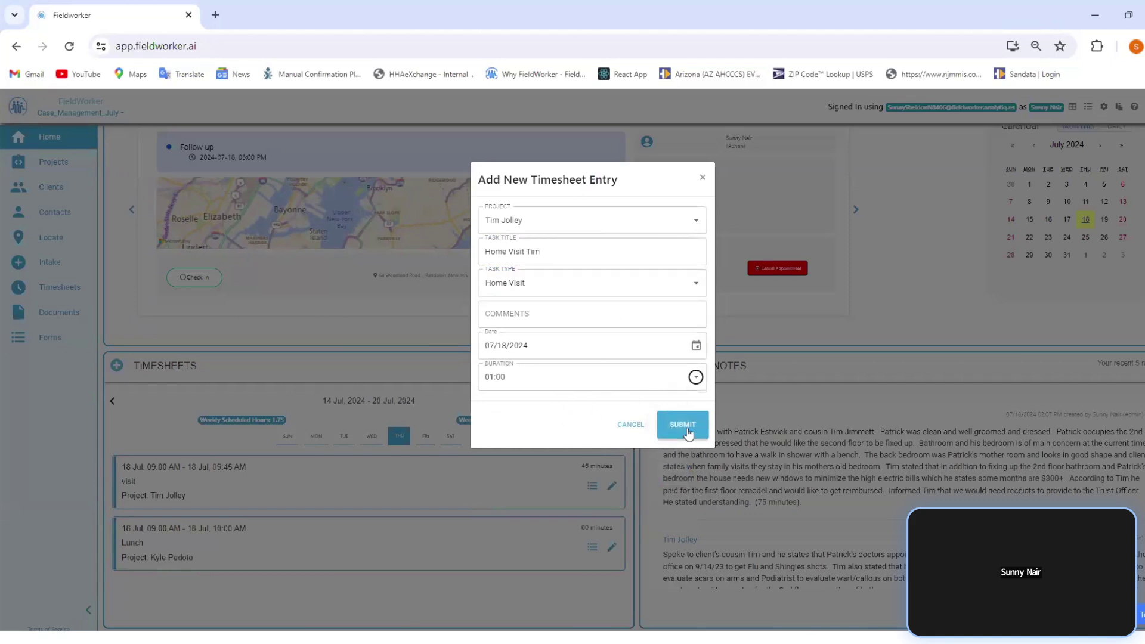
click(687, 429)
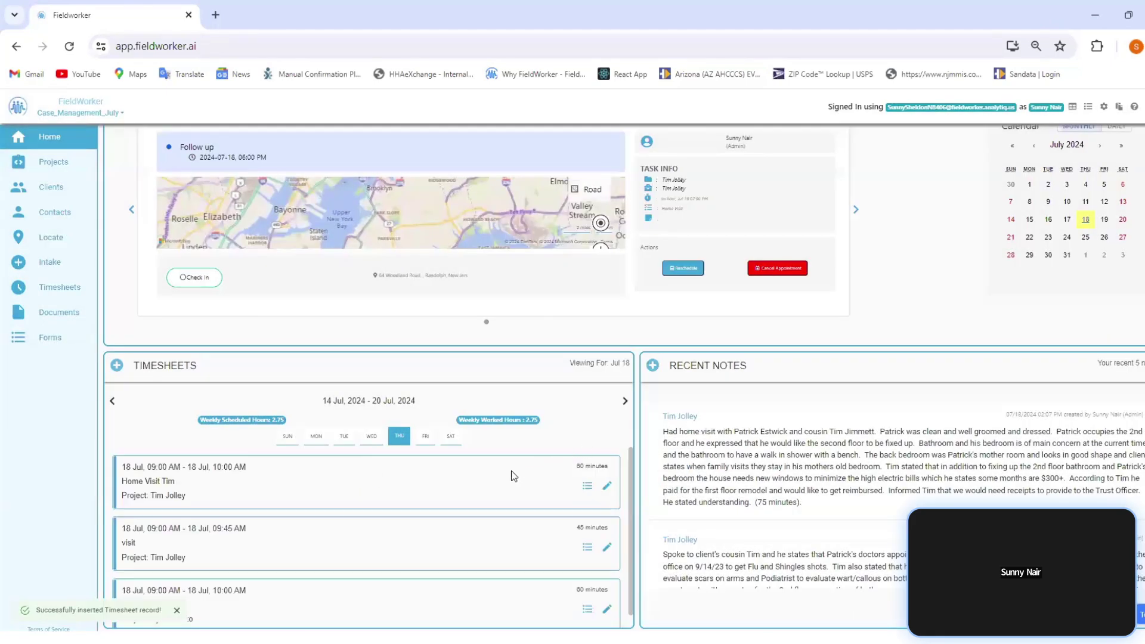
drag(185, 496, 123, 468)
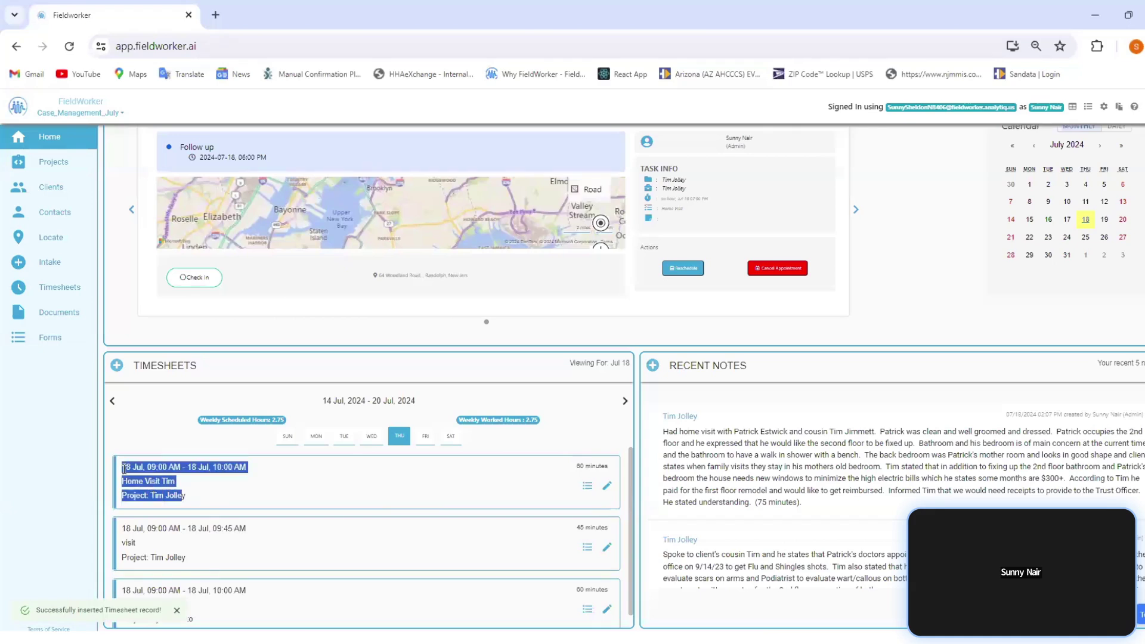
click(181, 492)
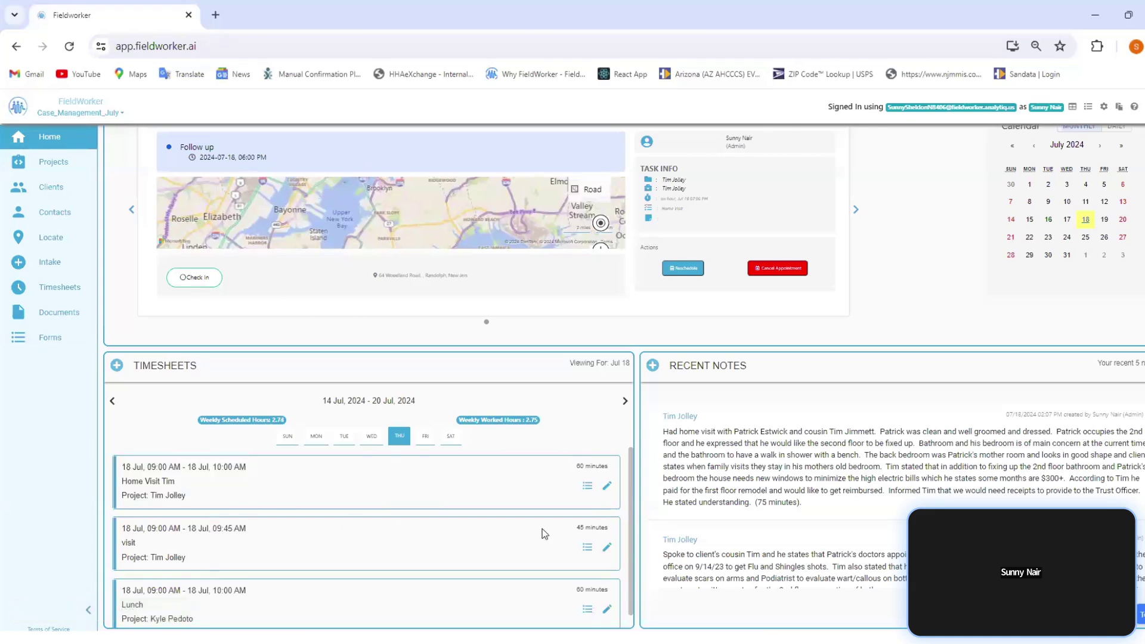
Open the new timesheet entry's Client Feedback Survey and answer Strongly Agree to the first two questions and Agree to the third.
click(587, 488)
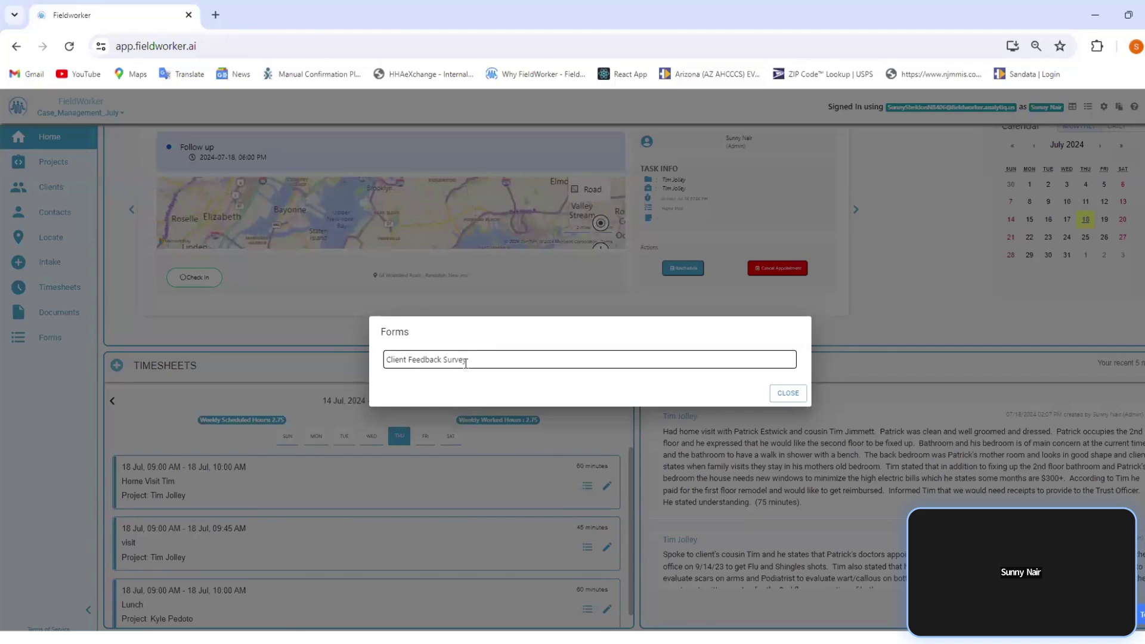
click(465, 369)
click(620, 206)
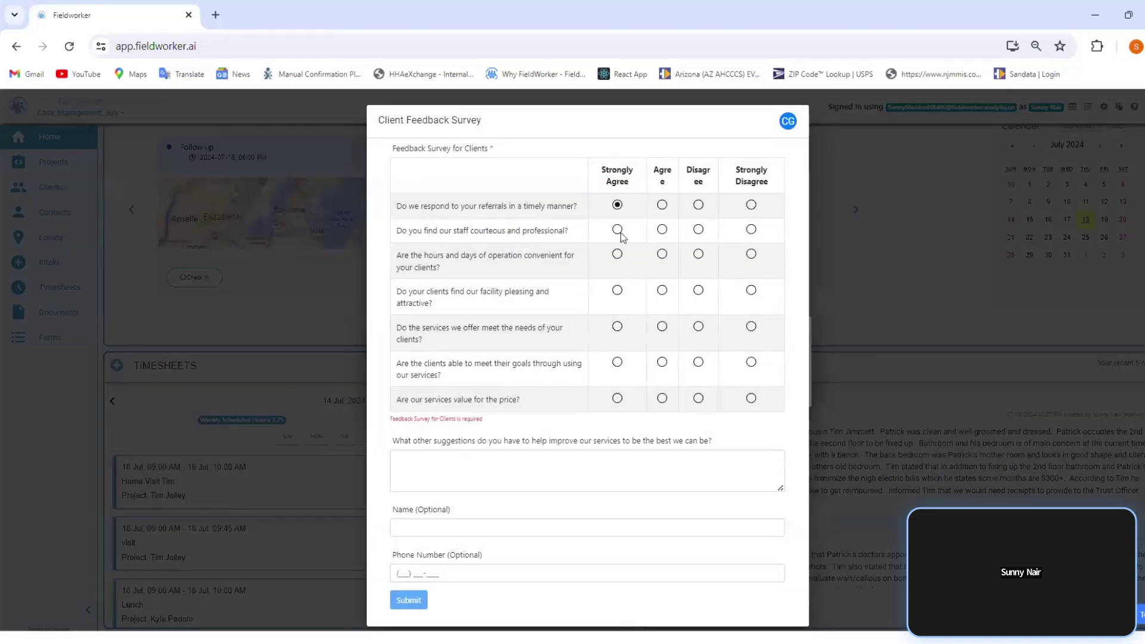
click(662, 254)
mouse_move(798, 124)
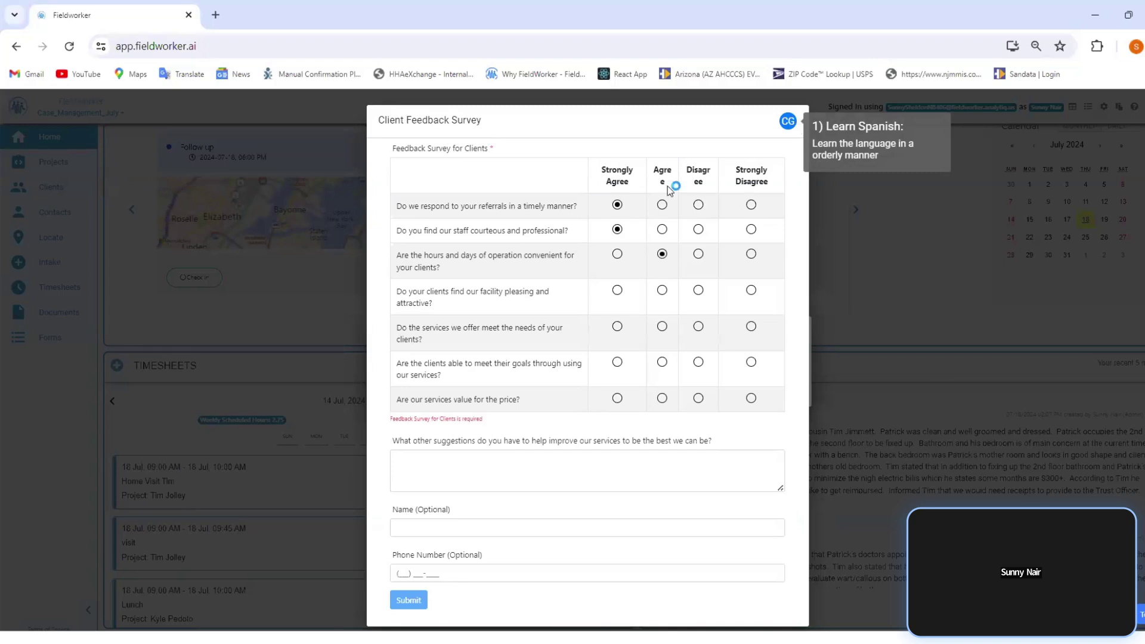
Try to submit the survey with the remaining questions blank, and close both the survey and the forms list.
click(608, 291)
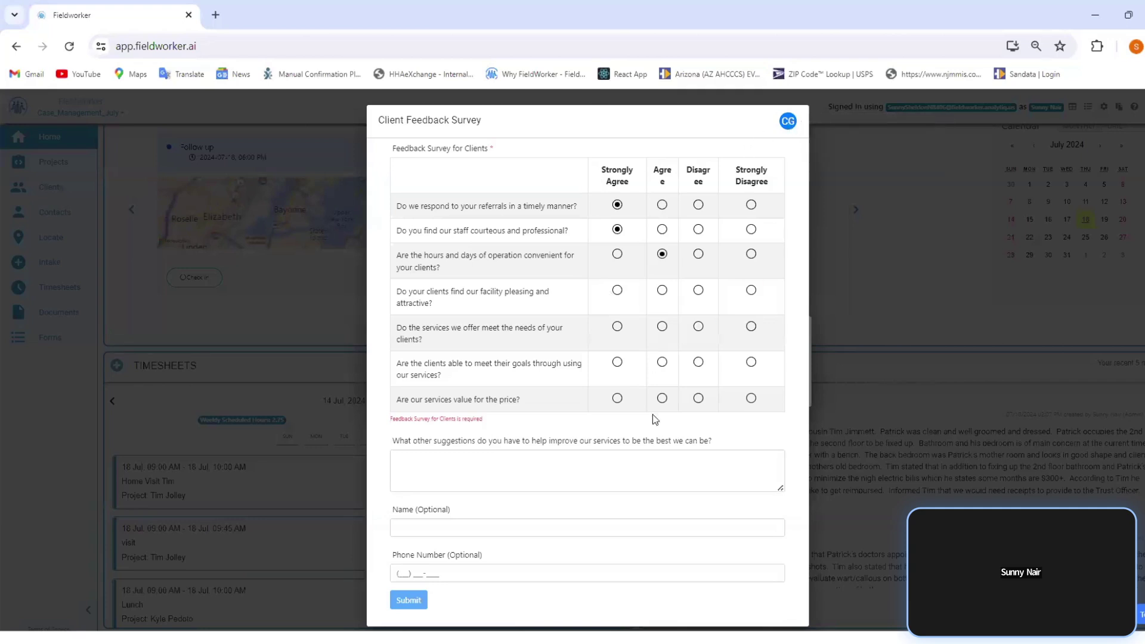
click(596, 473)
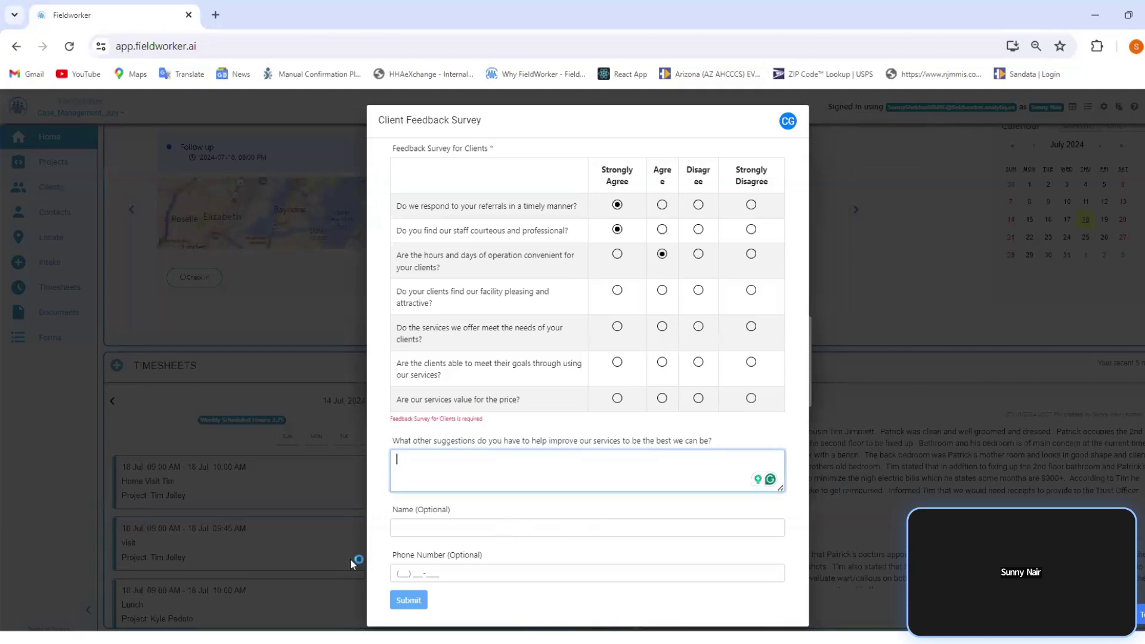
click(406, 601)
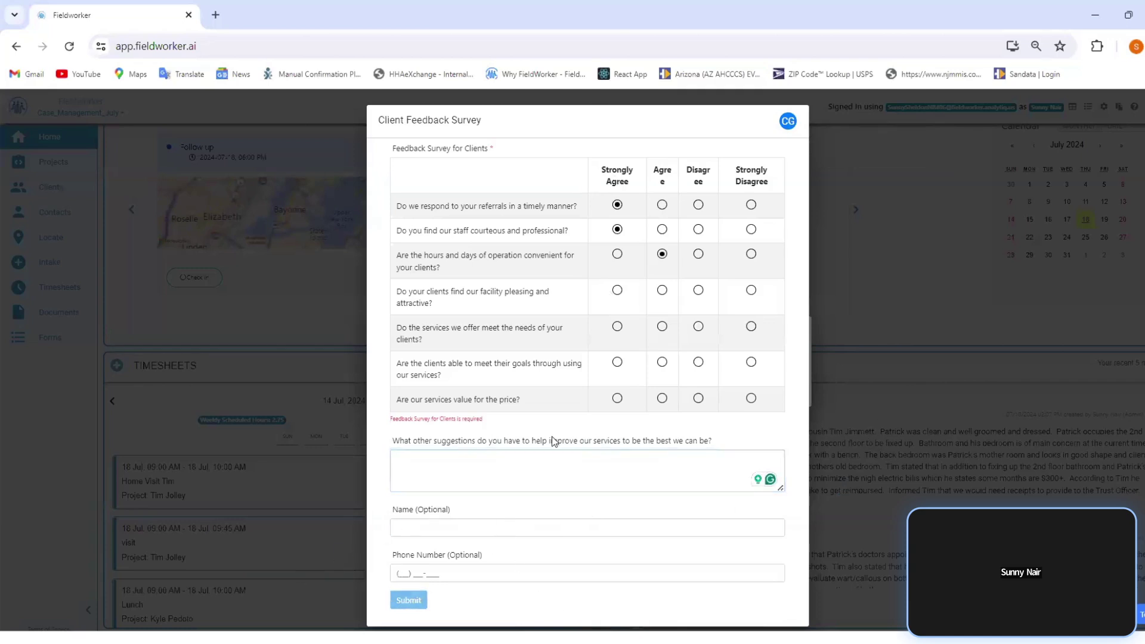
click(840, 442)
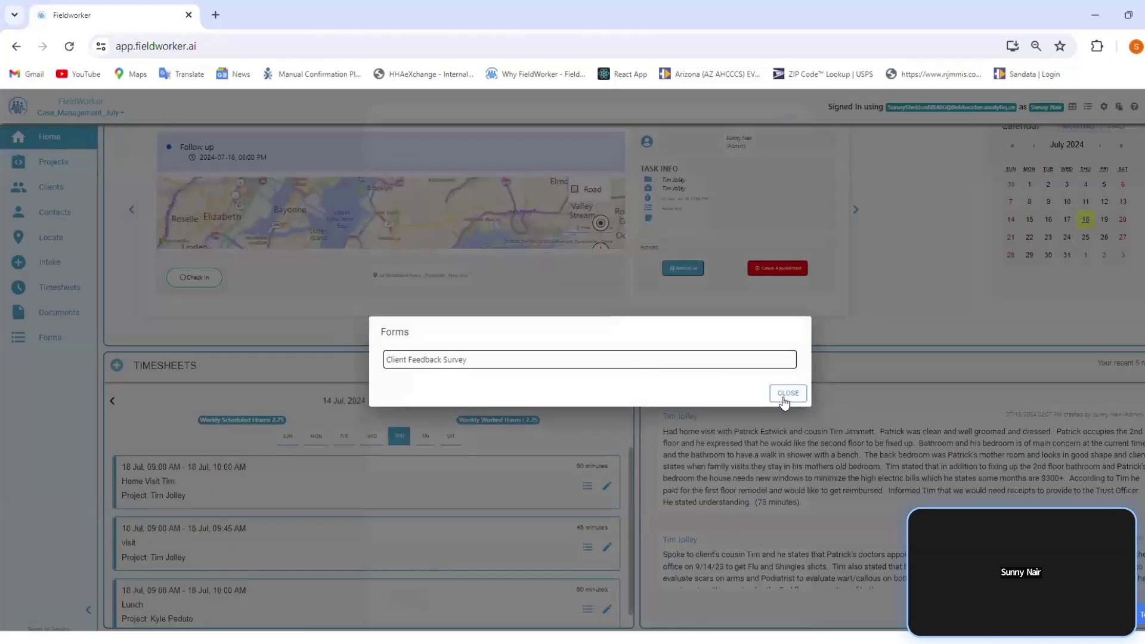
click(788, 396)
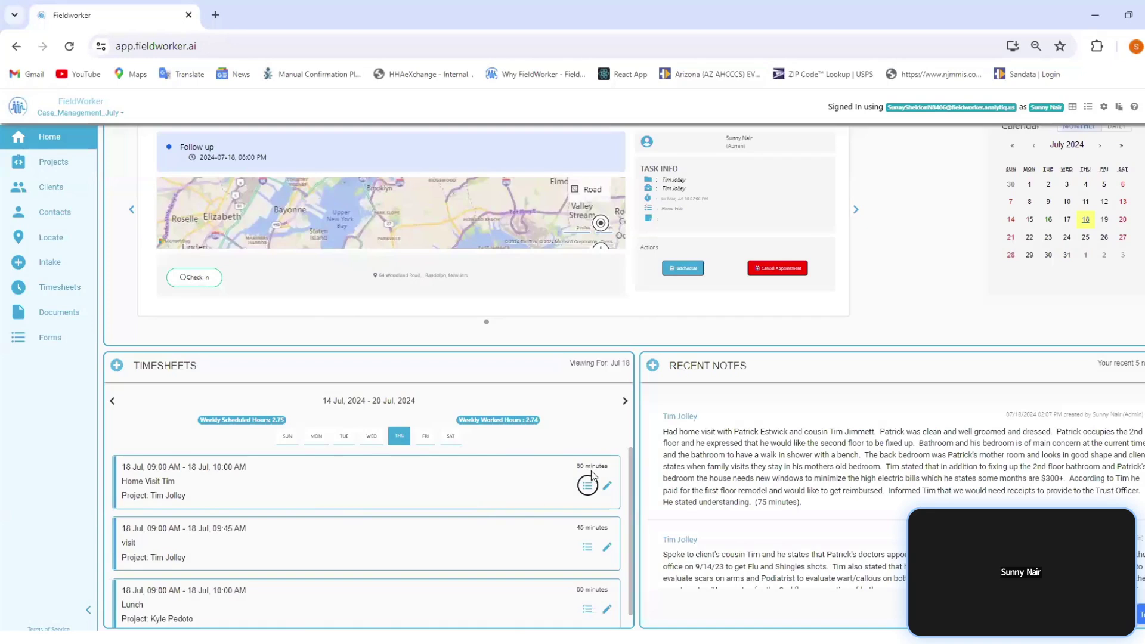
Start a new note for the follow-up client, choosing the client's project and the newly added 07/18/2024 home visit task.
click(655, 373)
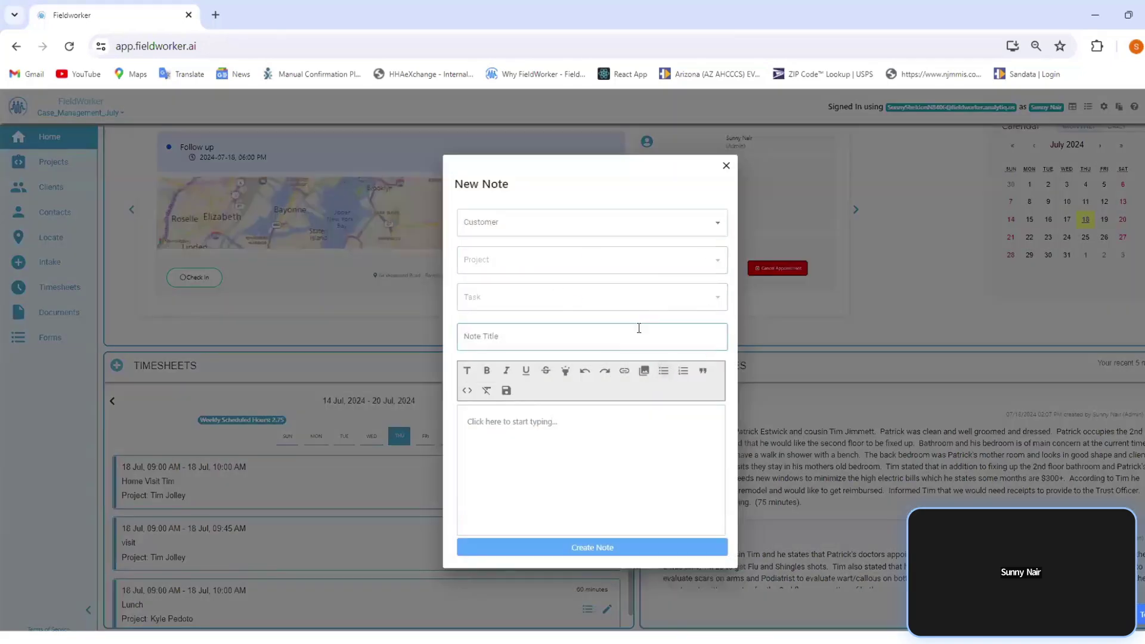
click(674, 223)
click(657, 249)
click(657, 249)
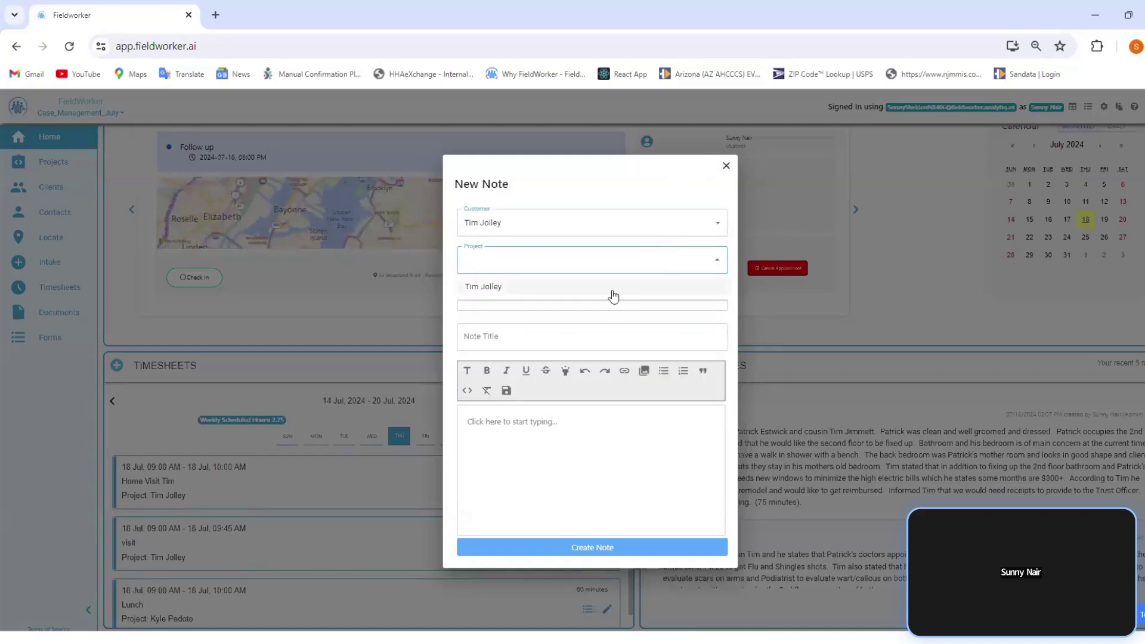
click(612, 289)
click(613, 302)
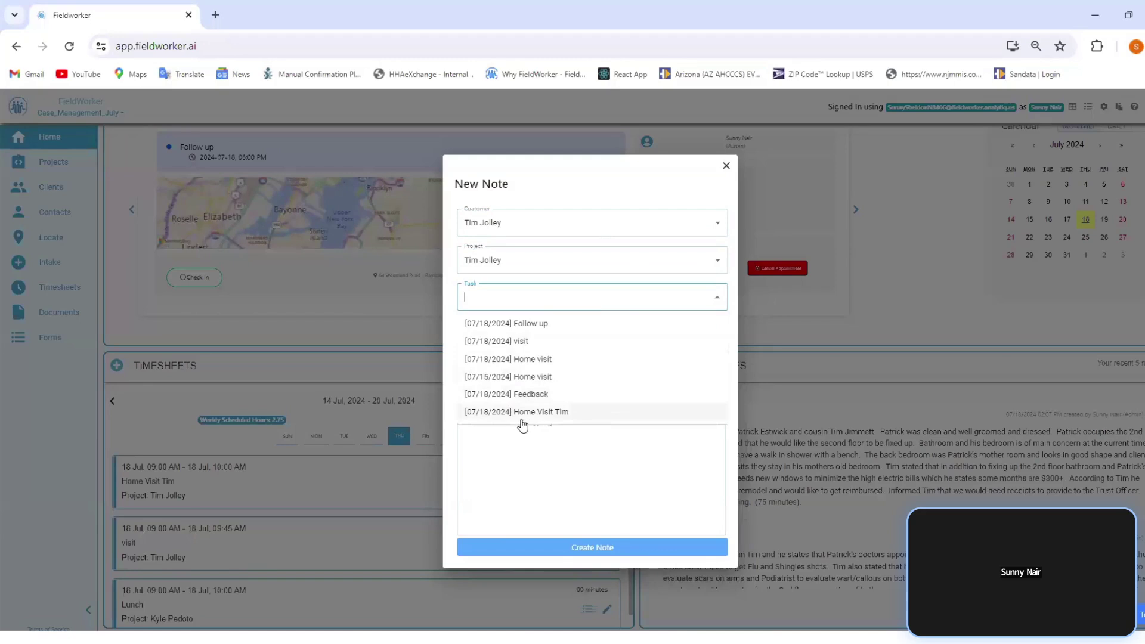
click(544, 414)
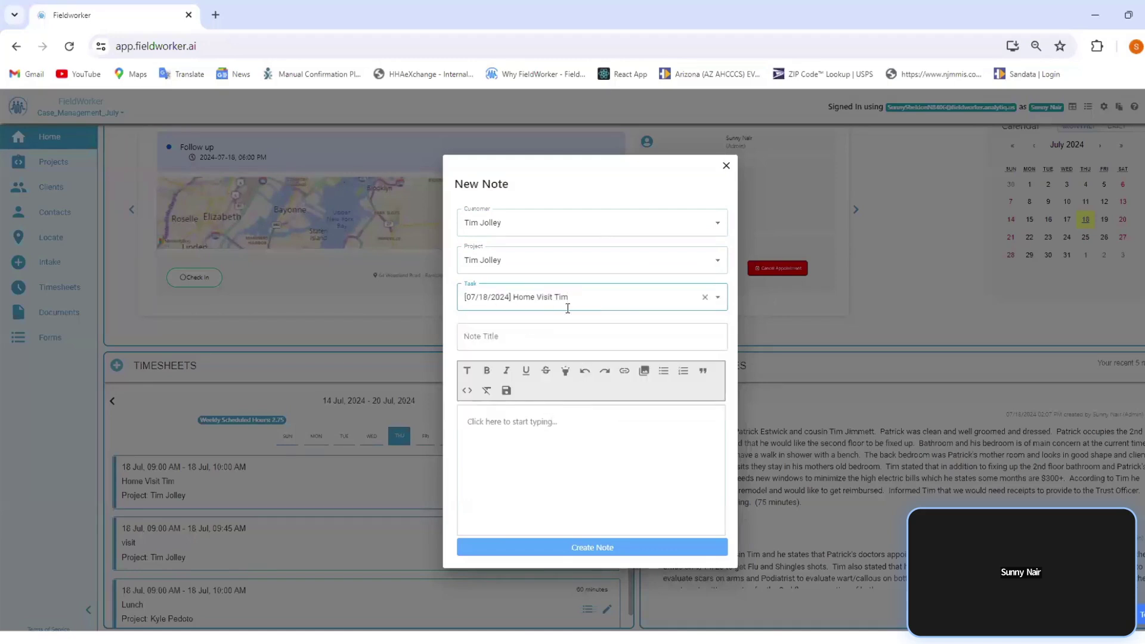
Title the note Home Visit, write that the client was met at home, spoke for a while, and will get a scheduled follow up, and create it.
click(547, 334)
text(Home Visit)
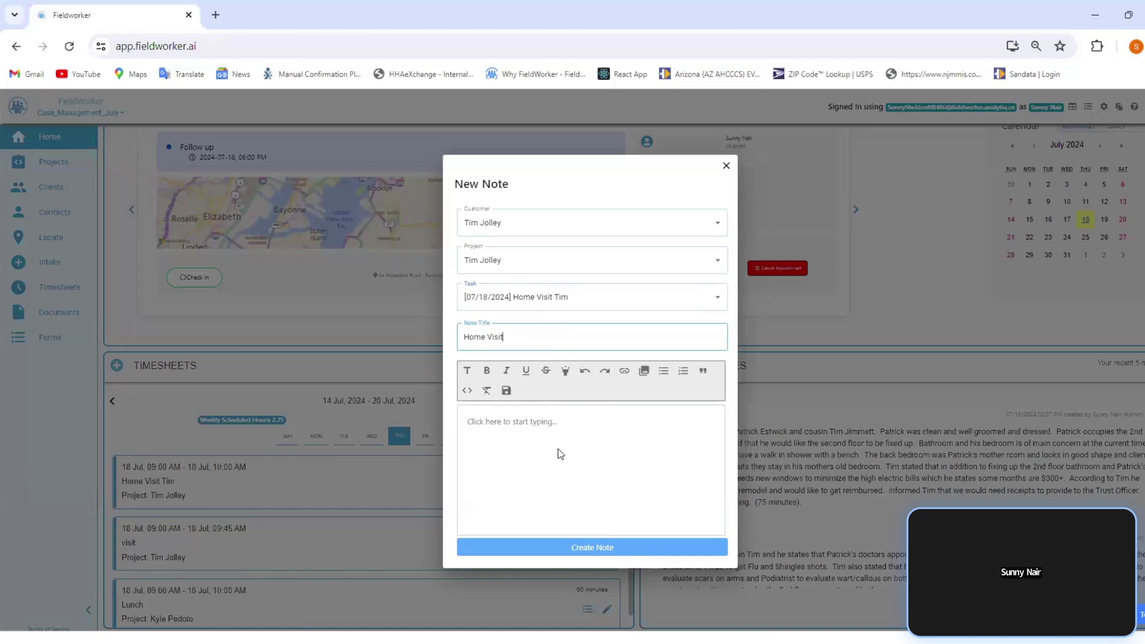
click(558, 431)
text(Met Time)
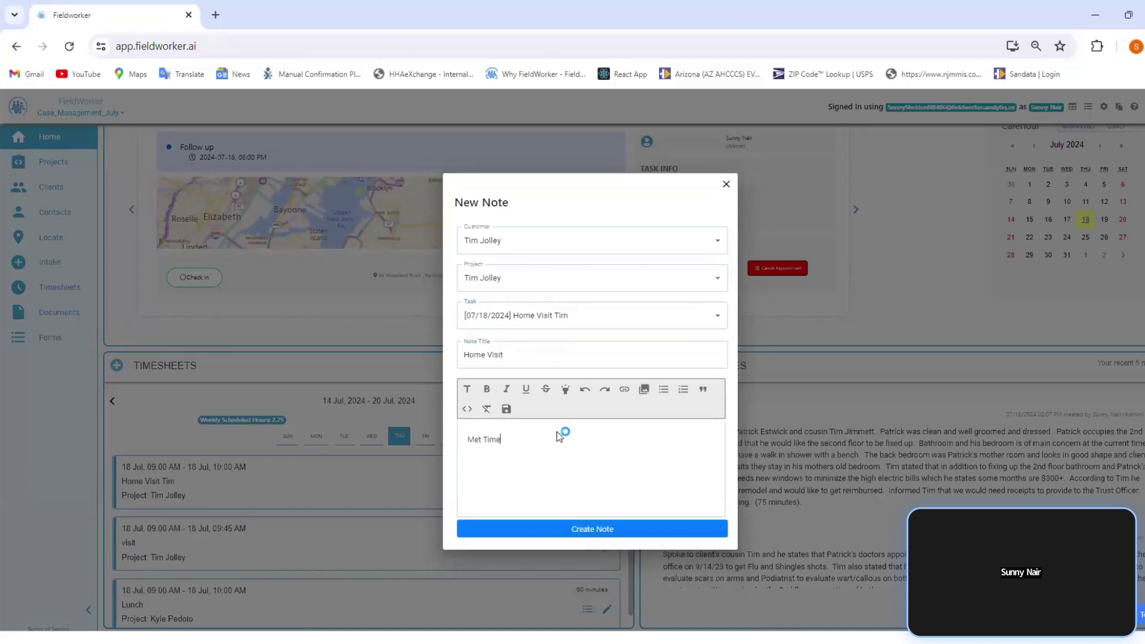
key(BackSpace)
text(at home, spoke for a while, will fs)
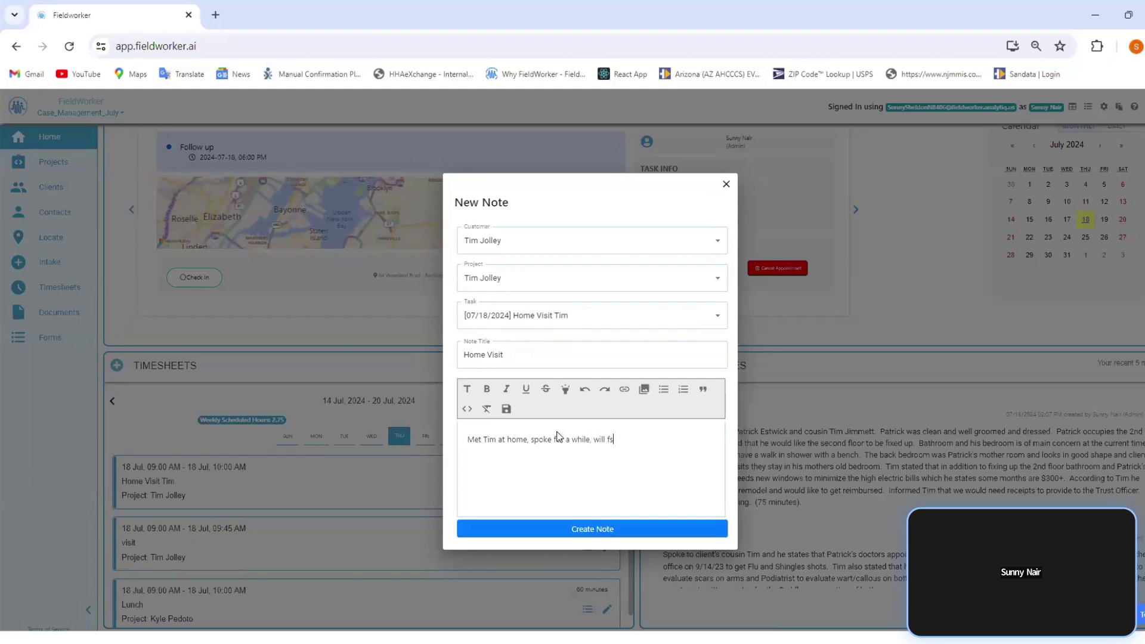
key(BackSpace)
text(schedule a follow upo)
key(BackSpace)
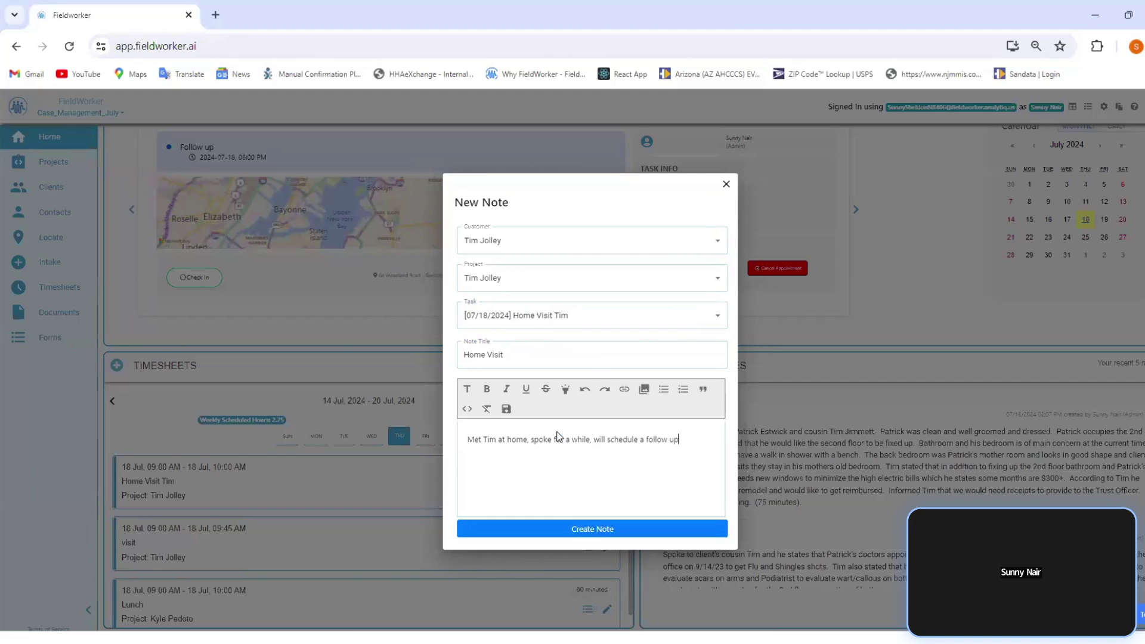
click(618, 530)
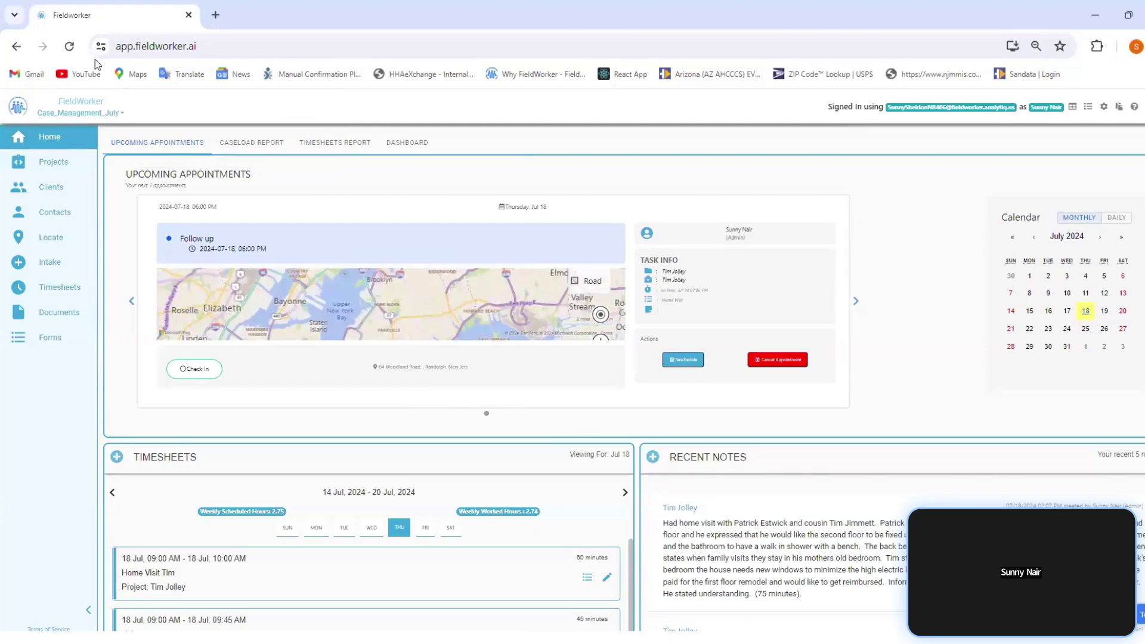
Reload the home page and check the text of the new note in Recent Notes.
click(76, 52)
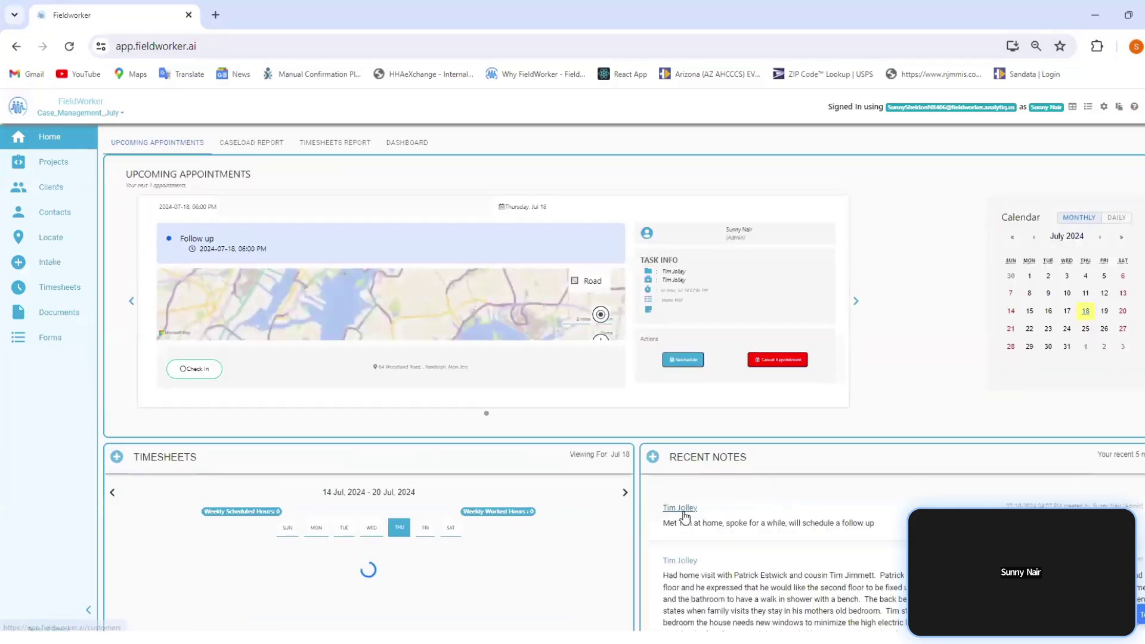
drag(664, 523, 870, 533)
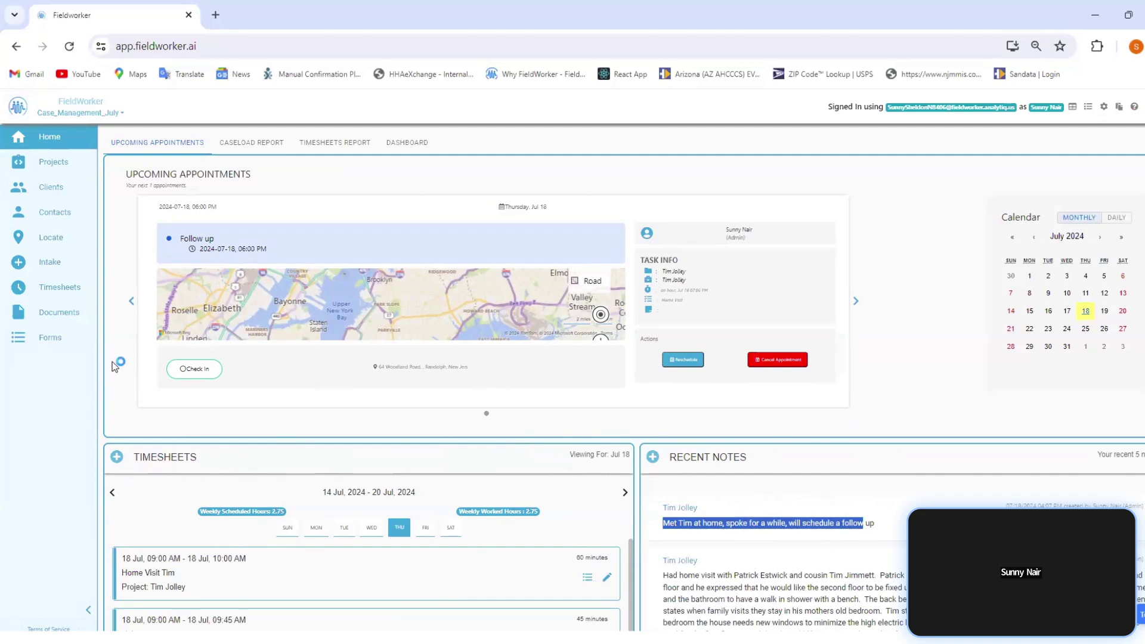
Go to Documents and examine the Create Folder form, leaving it without creating a folder.
click(76, 316)
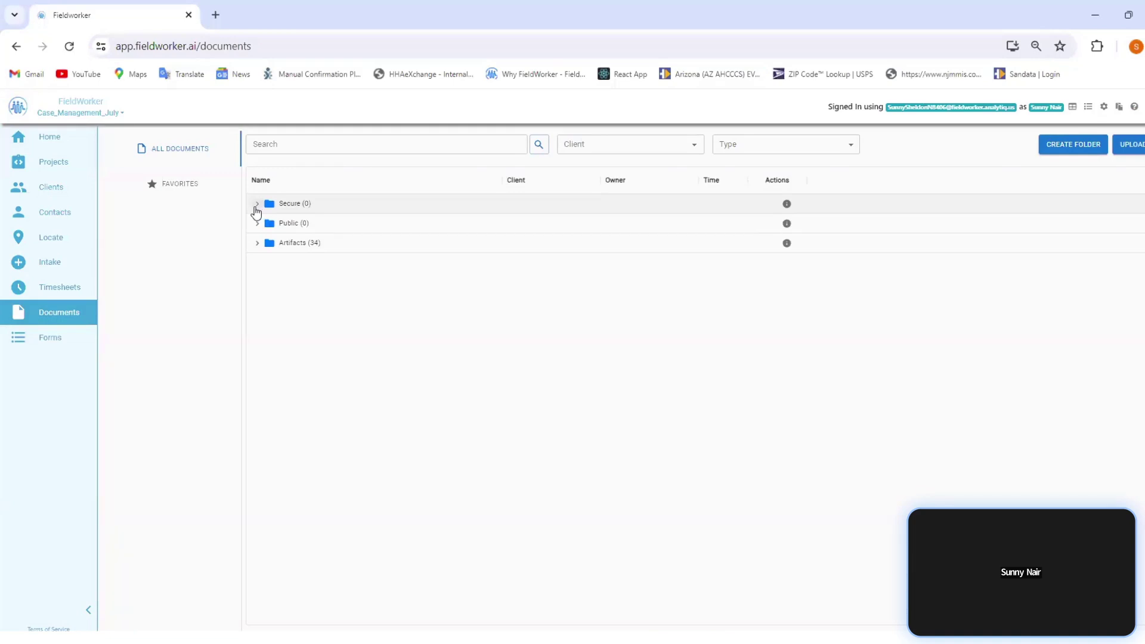
click(1057, 147)
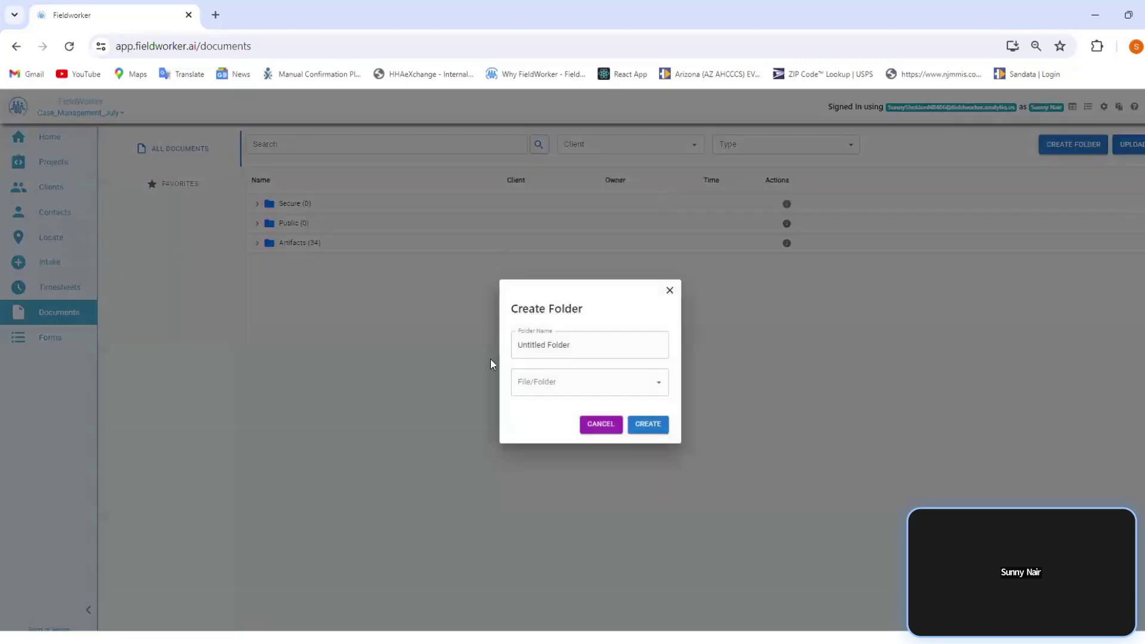
click(669, 290)
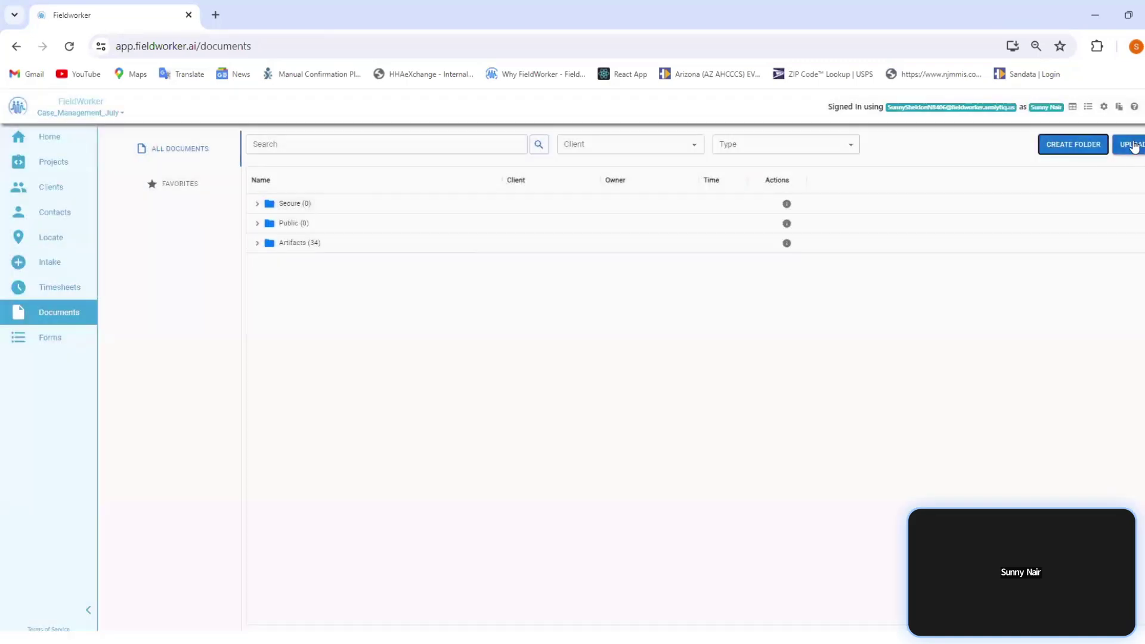
Examine the Upload File form's destination folder choices and file picker, closing both without uploading anything.
click(1129, 145)
click(558, 401)
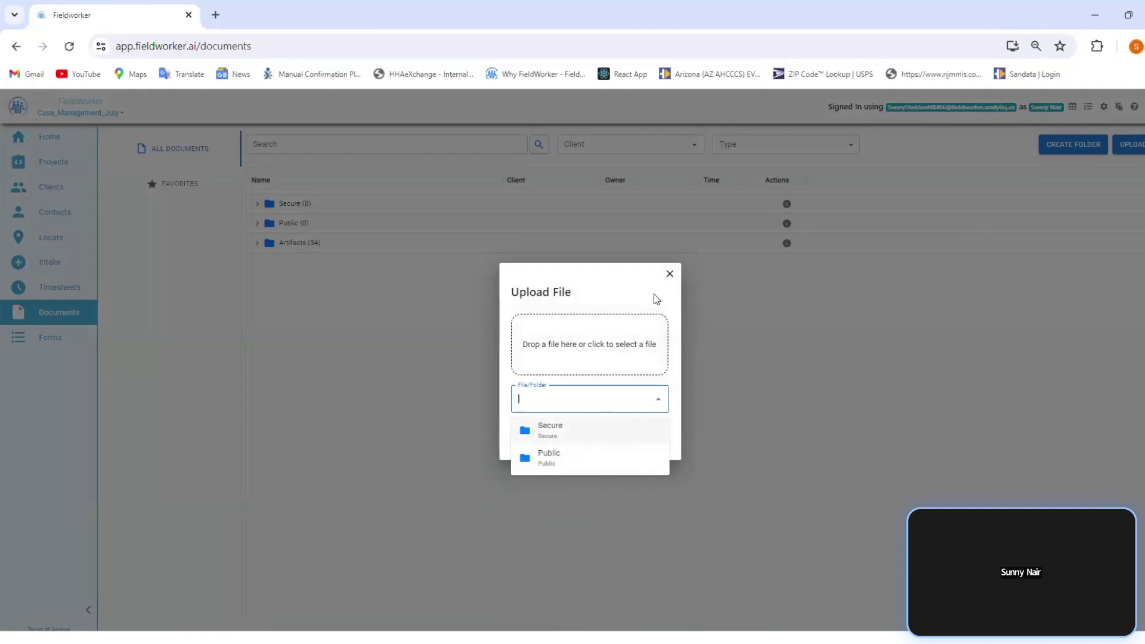
click(588, 356)
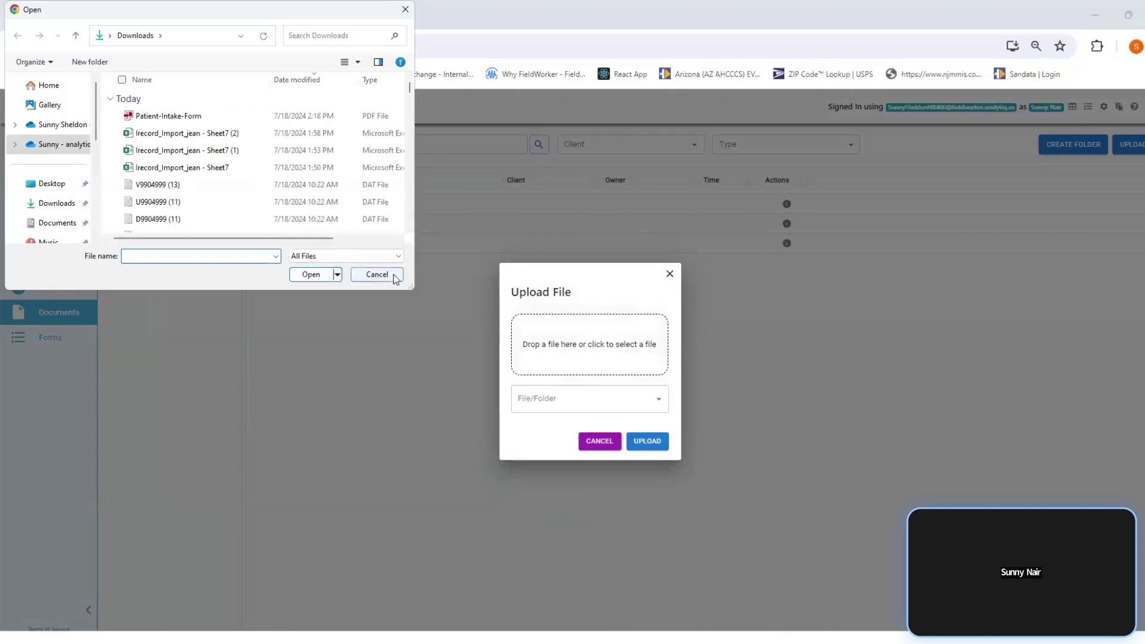
click(365, 276)
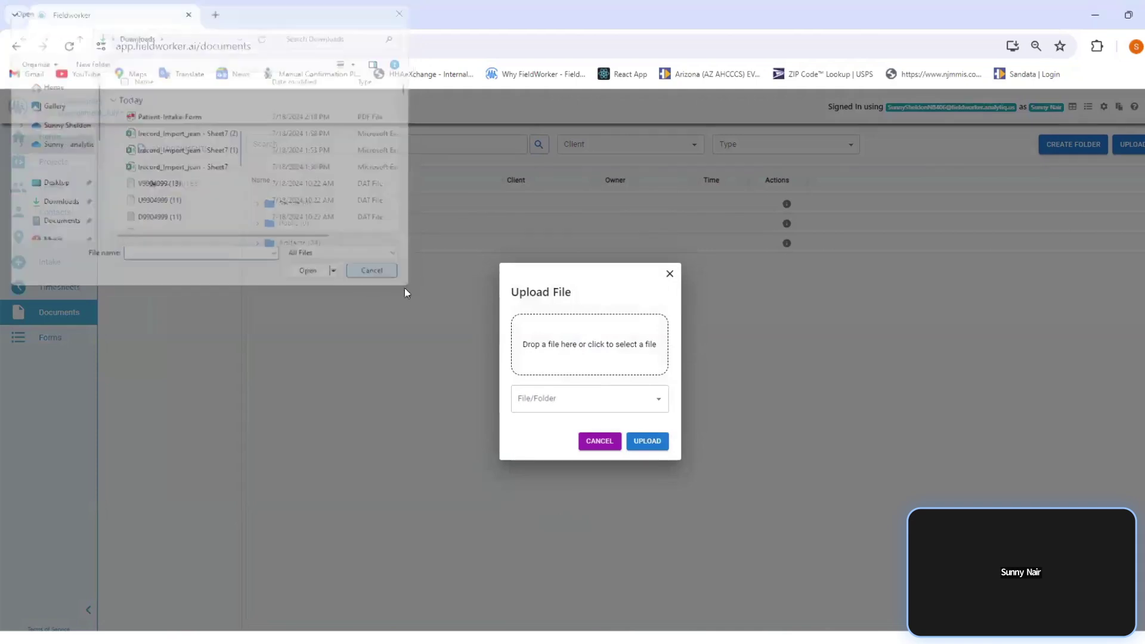
click(670, 275)
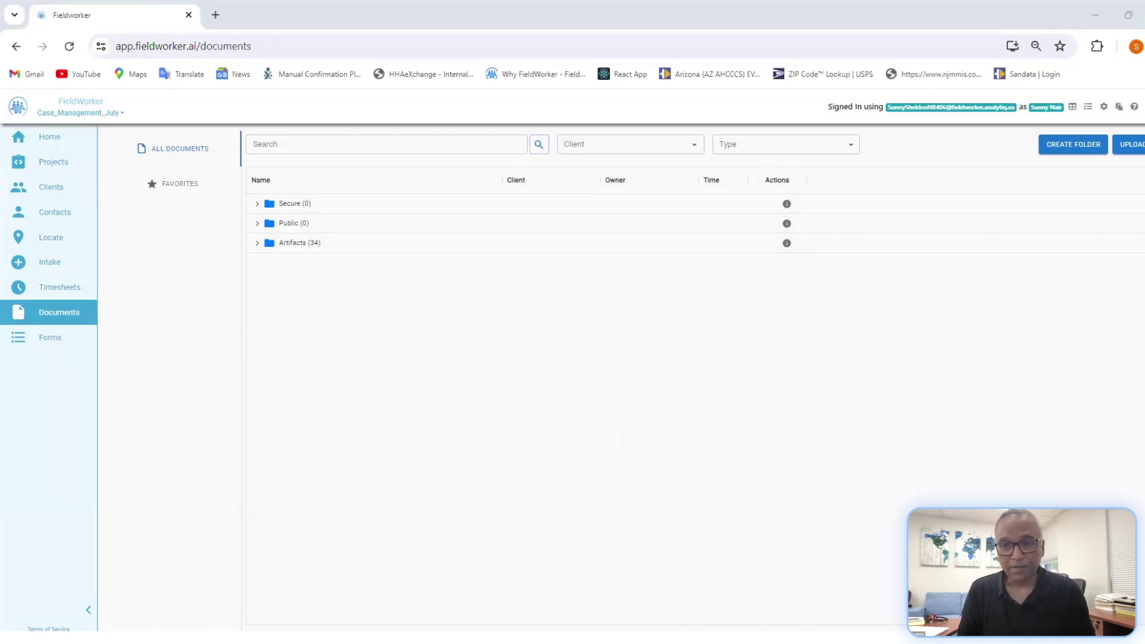
Return to the home page and look through its upcoming appointments, timesheets section, Caseload Report and Timesheets Report.
click(49, 138)
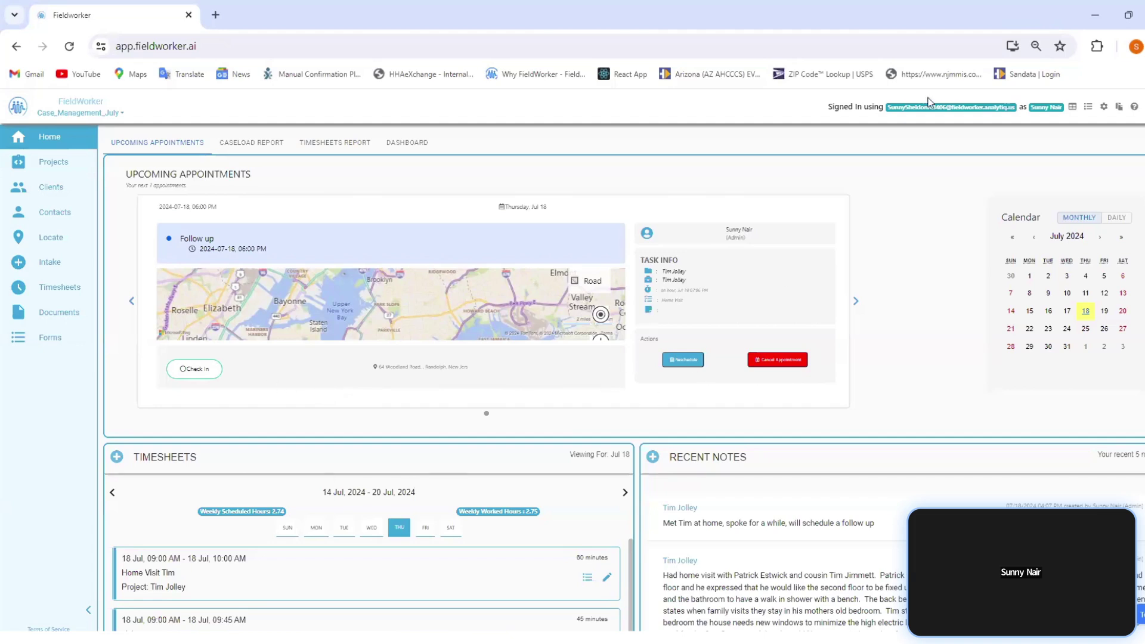
drag(1016, 108, 893, 107)
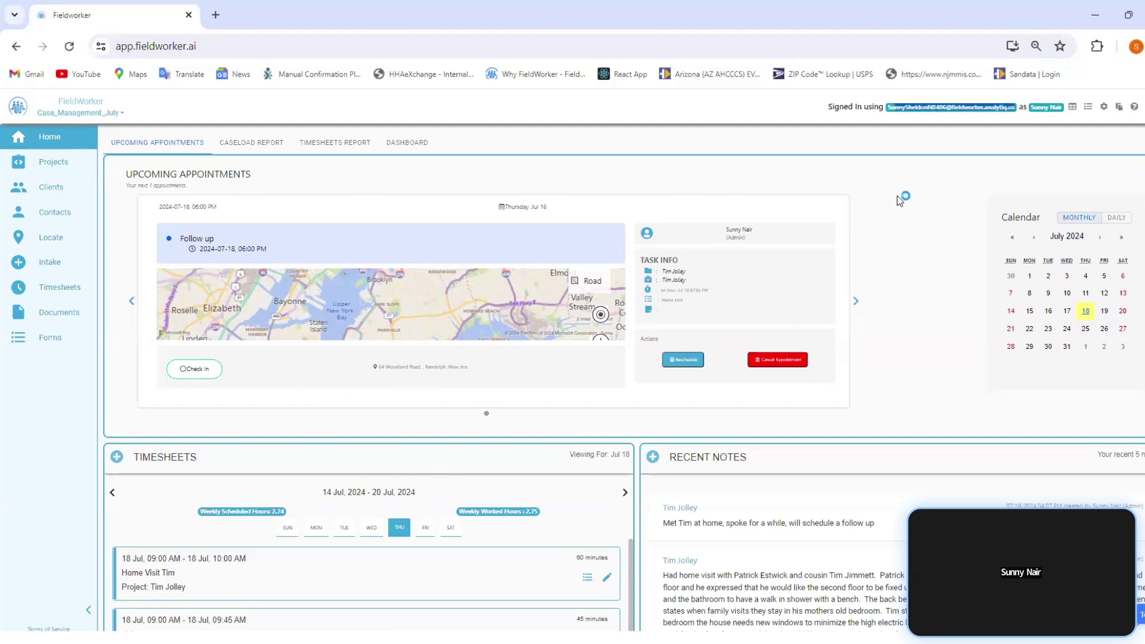
click(944, 278)
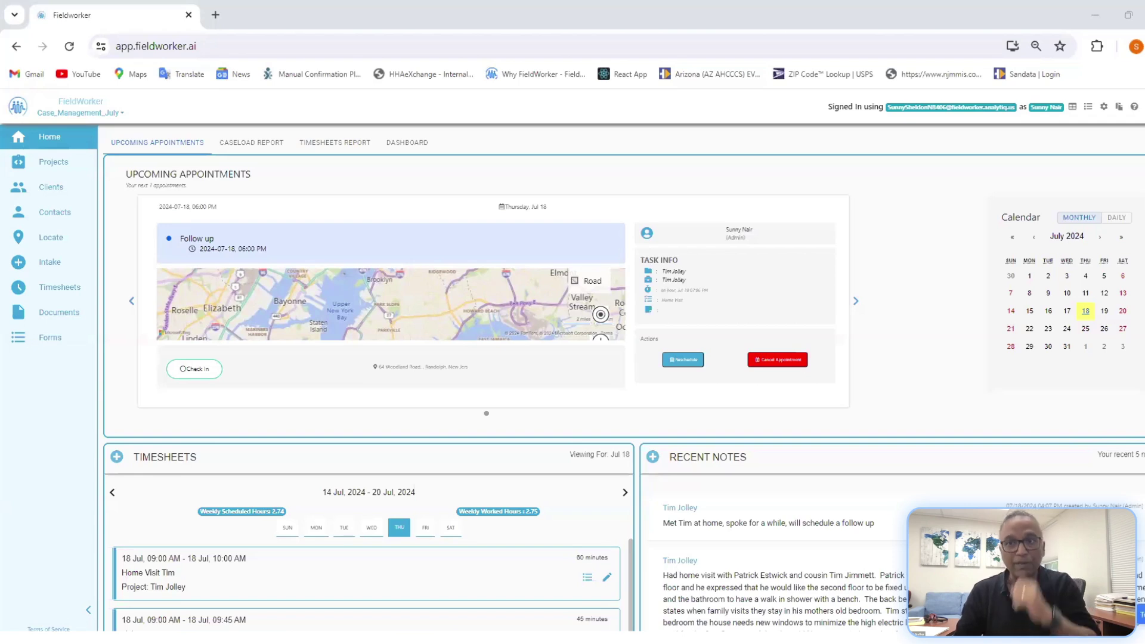
scroll(491, 515, down, 2)
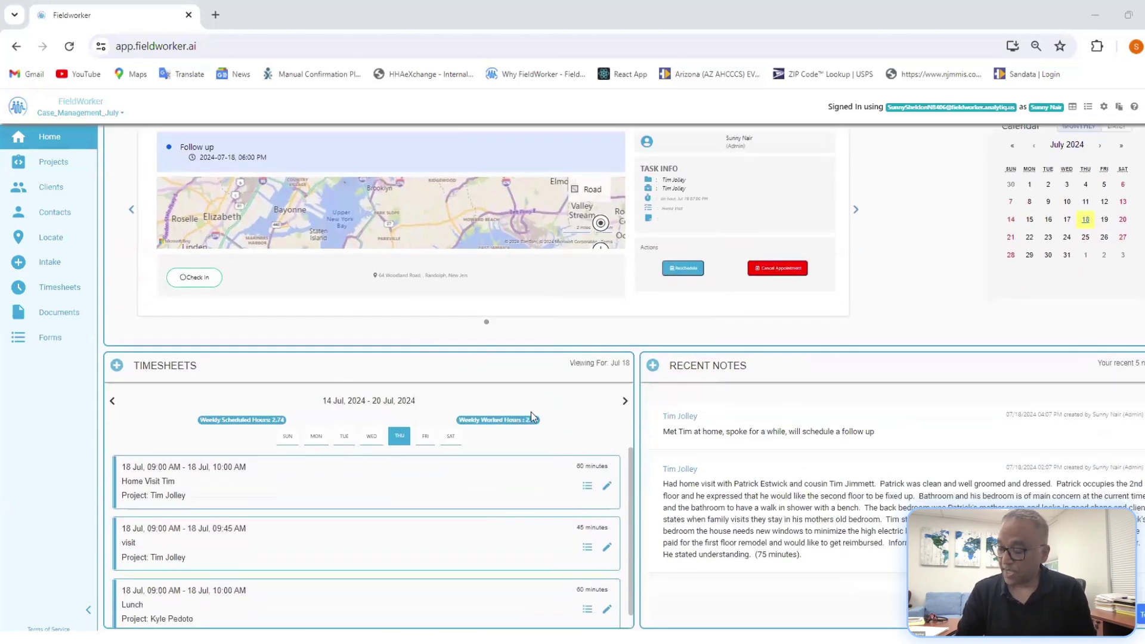
scroll(531, 412, up, 2)
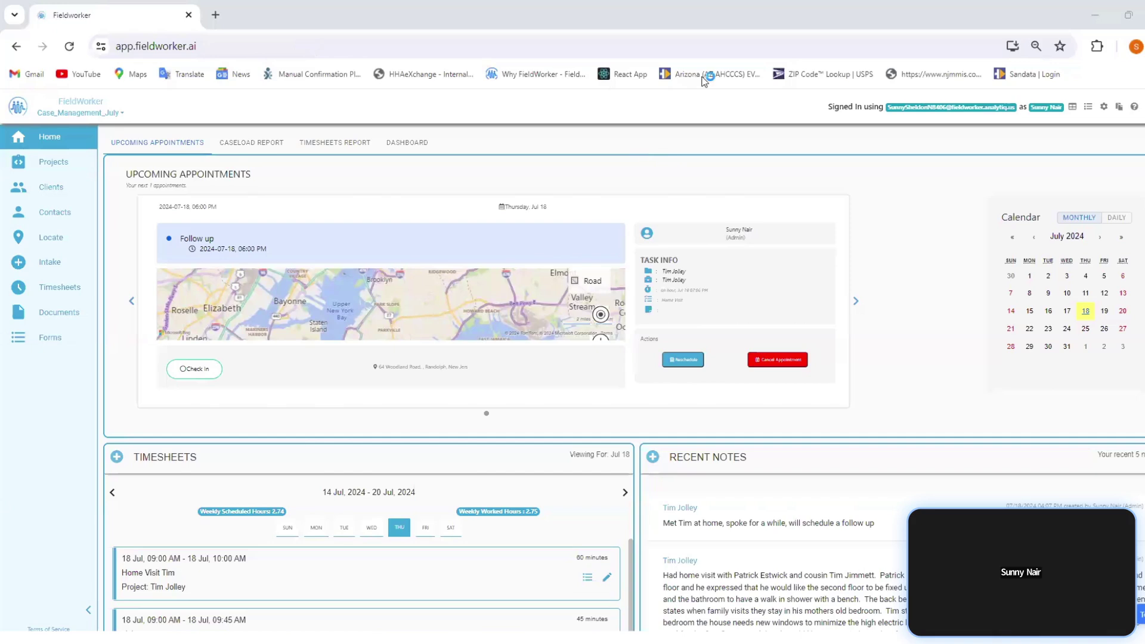
click(257, 143)
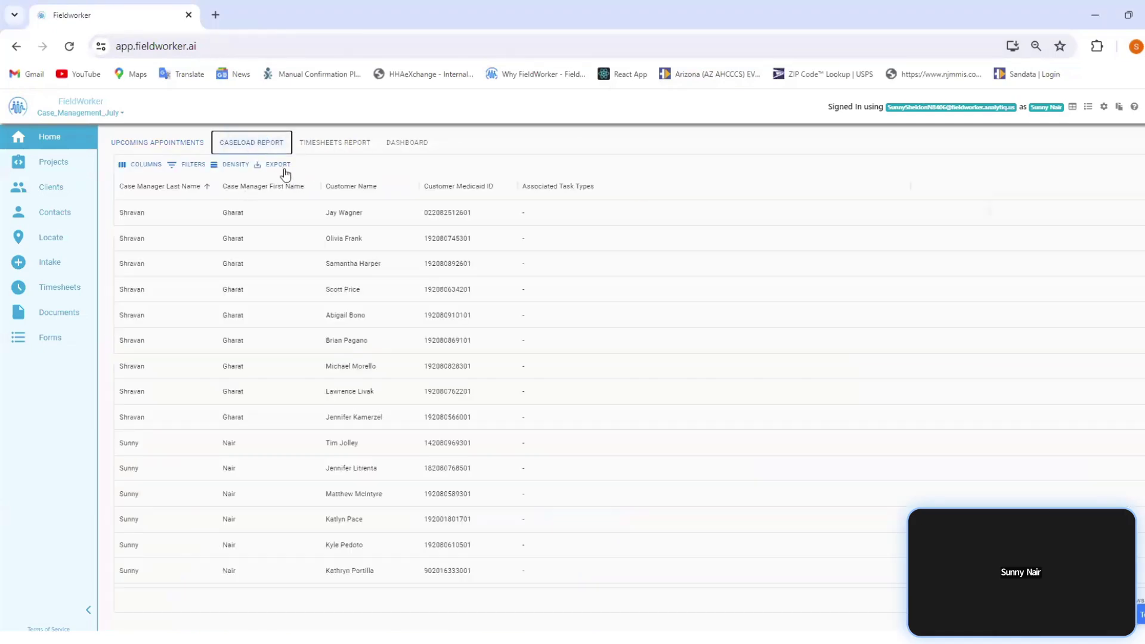
click(310, 149)
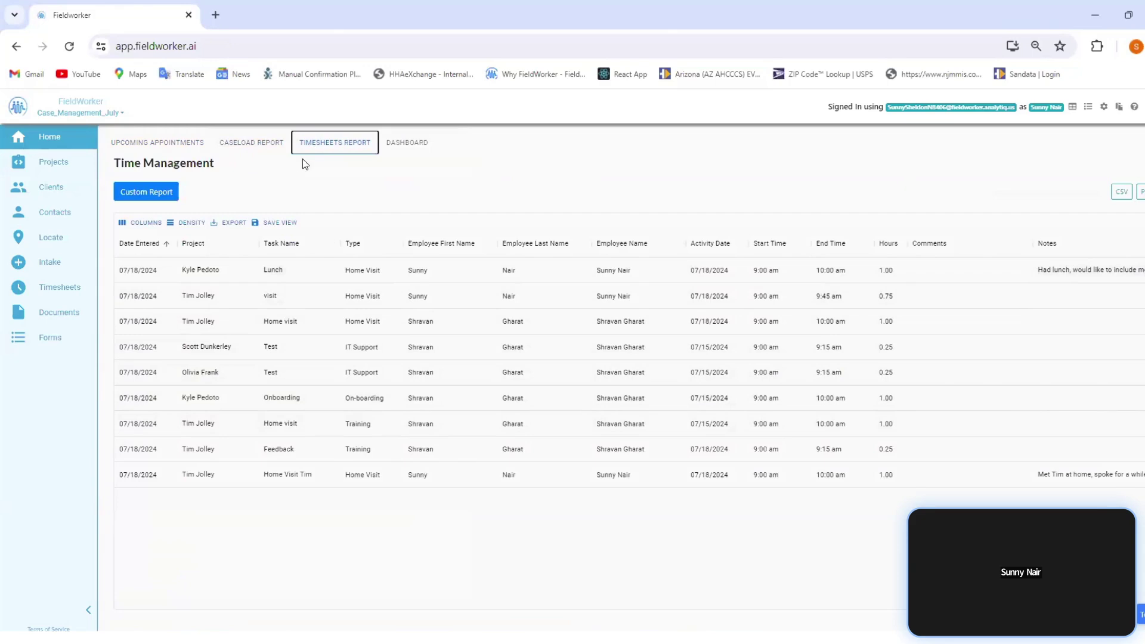
Go to the Administration reports and view the Plan Renewal Report and the Tasks Report.
click(1073, 107)
click(256, 202)
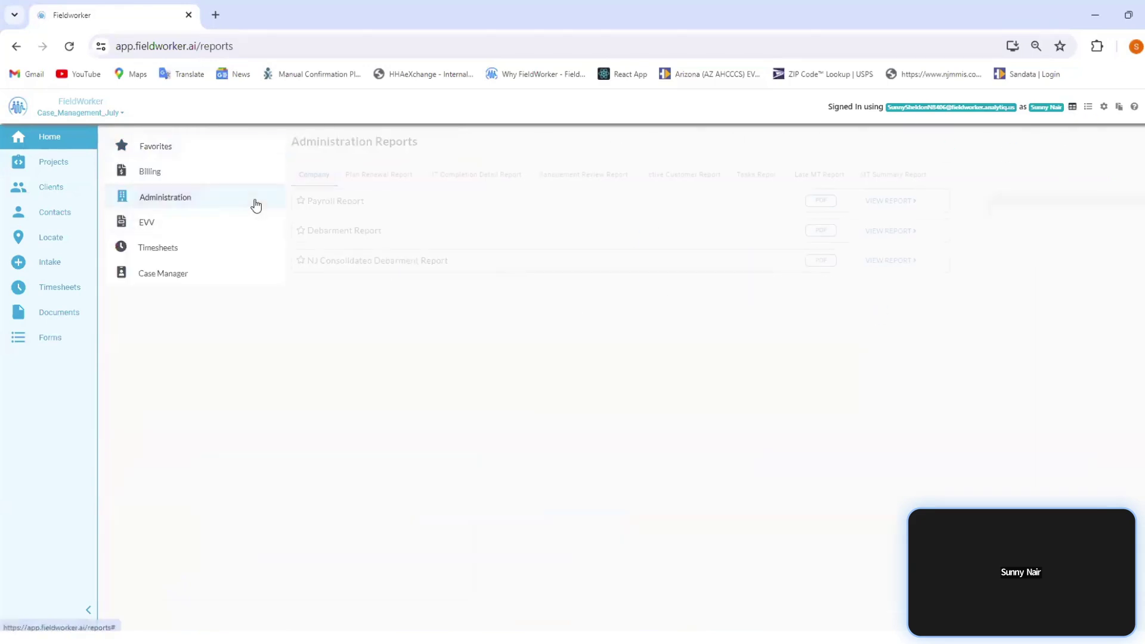
click(375, 179)
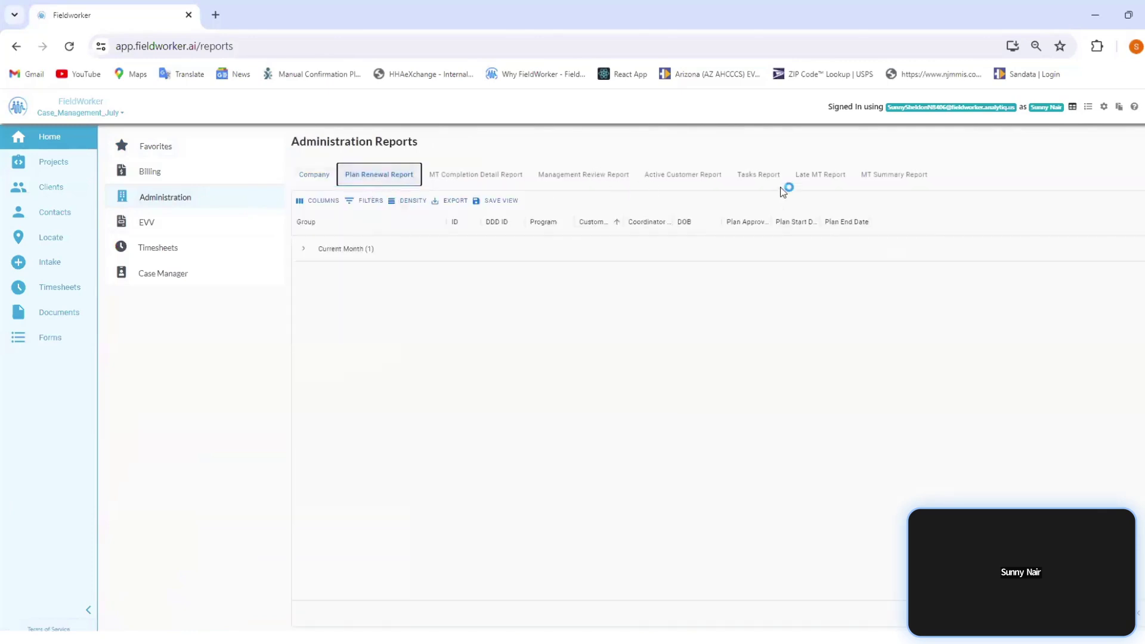
click(759, 177)
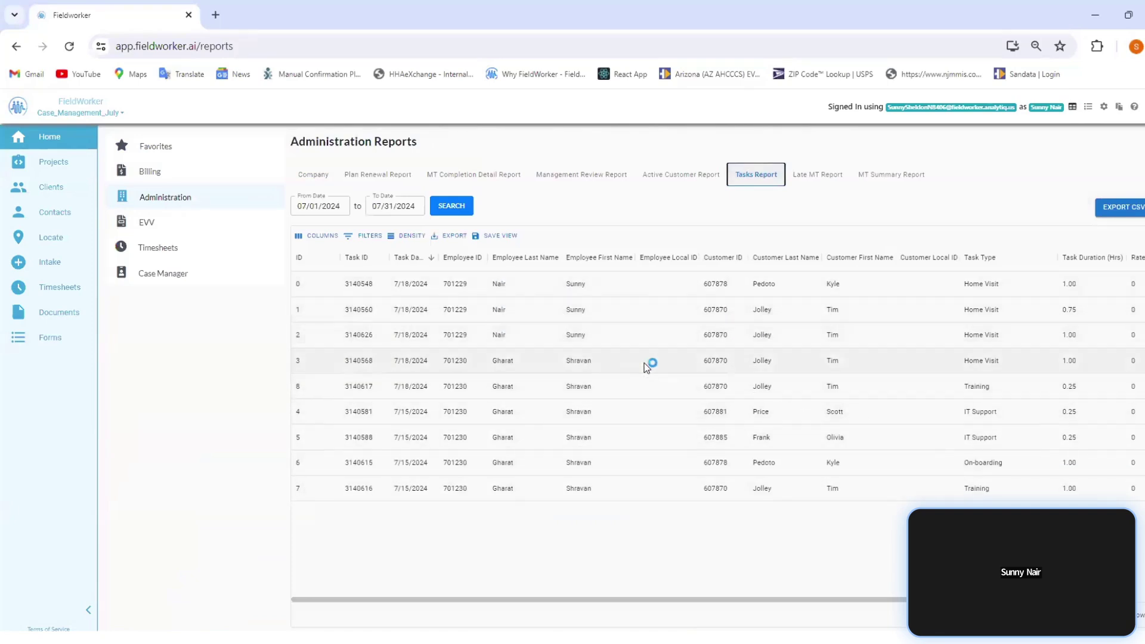
Search the Case Manager reports for the follow-up client and view the client's 17-Jul-2024 (Q3) invoice report.
click(248, 275)
click(422, 170)
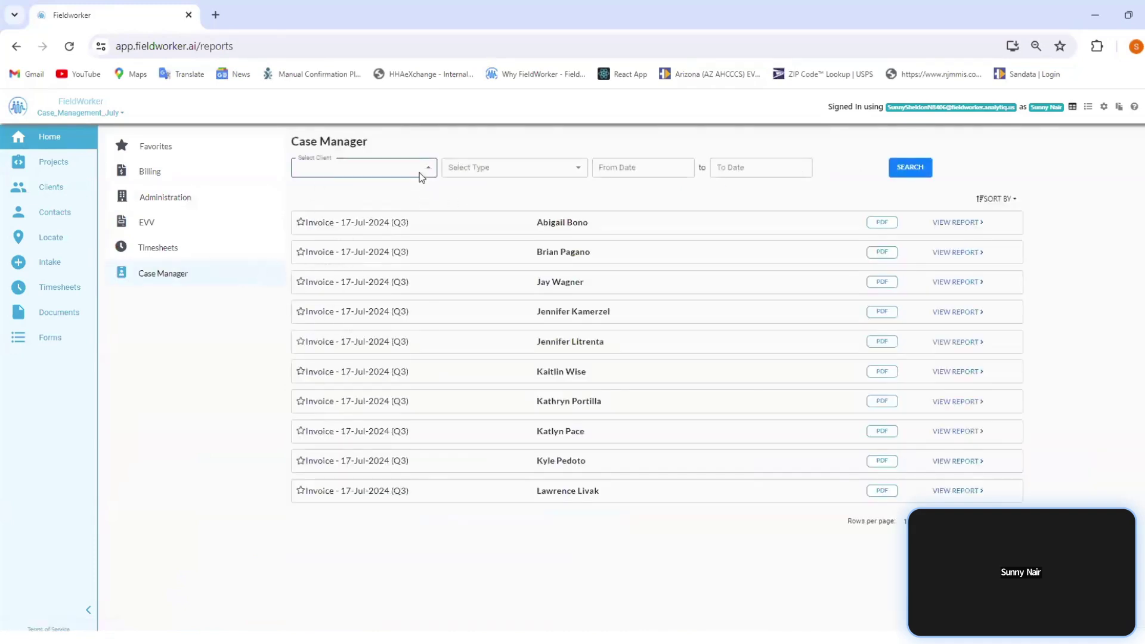
click(396, 208)
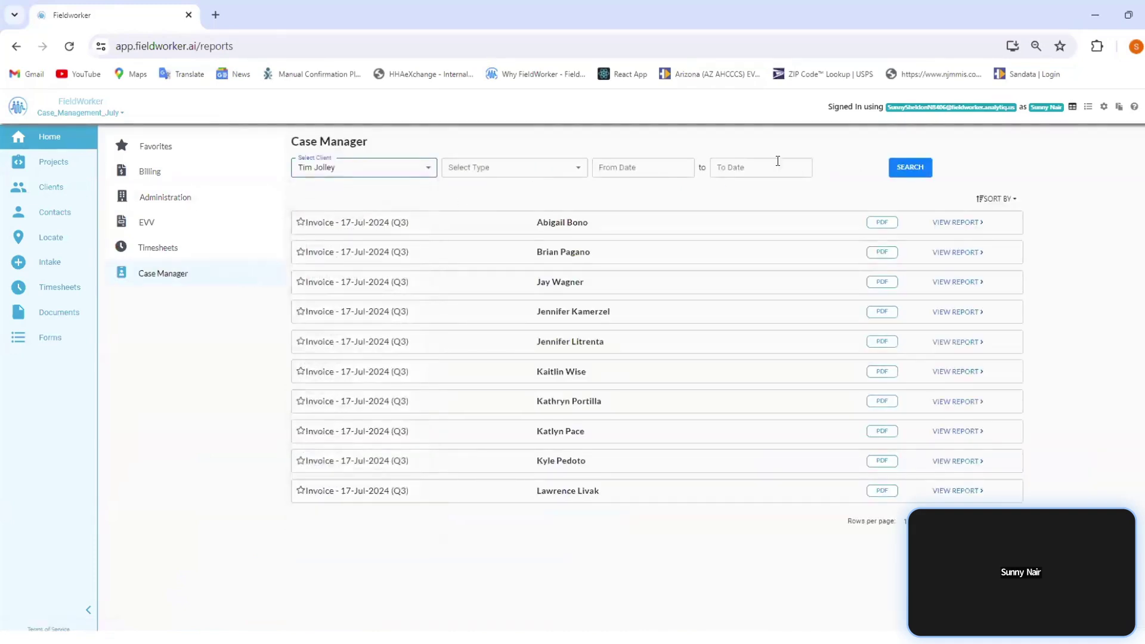
click(925, 168)
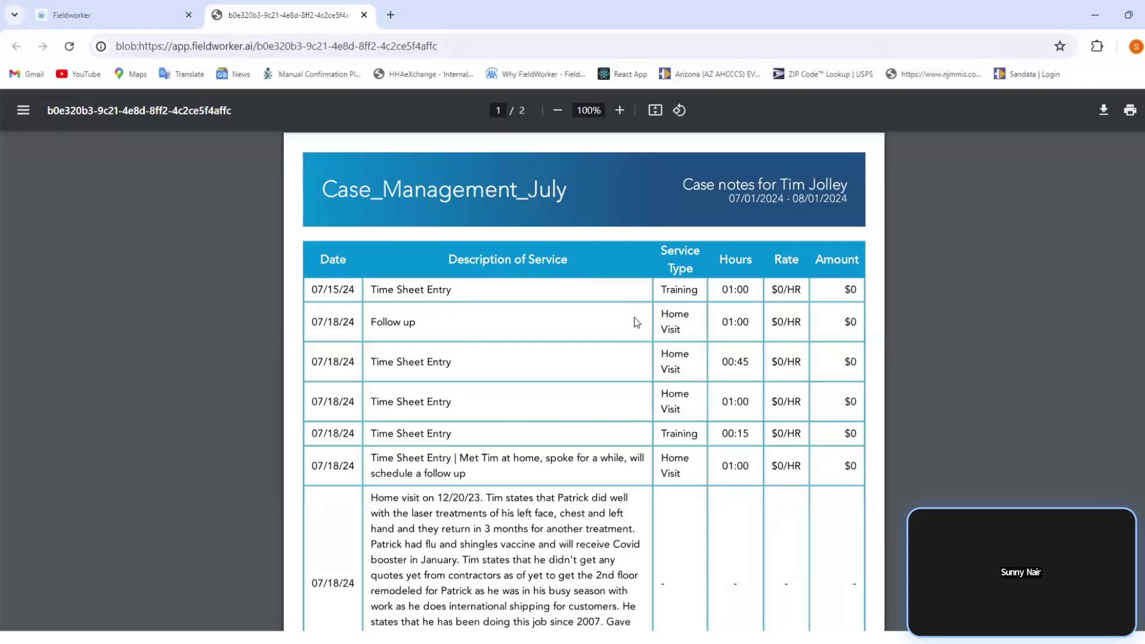
Read through both pages of the client's case notes report, from the service entries to the total.
scroll(489, 388, down, 4)
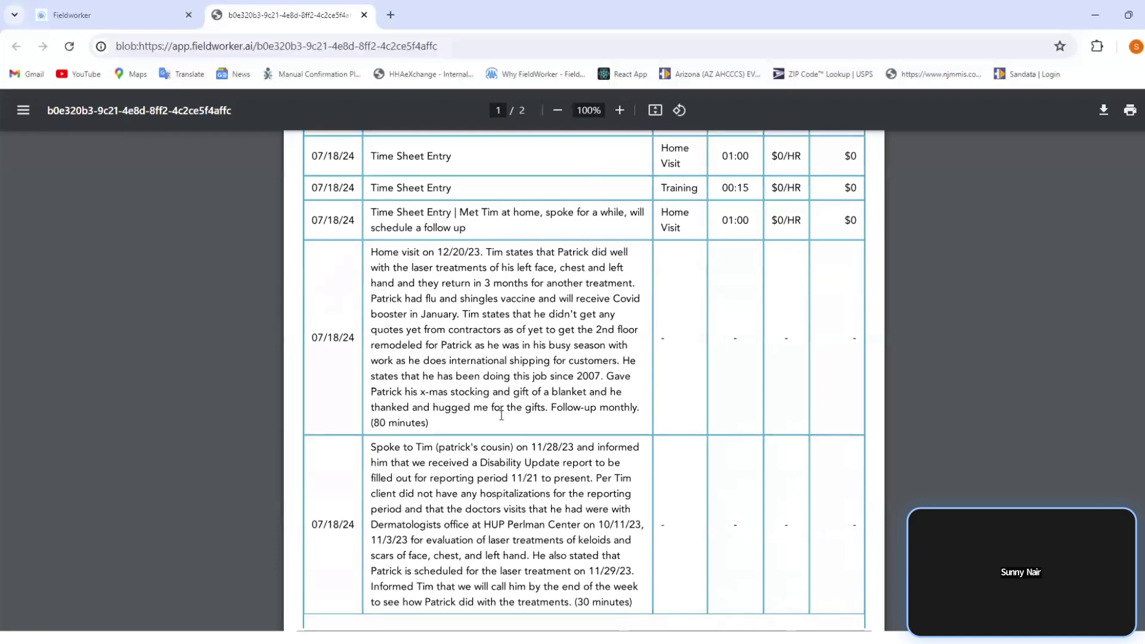
scroll(493, 349, down, 5)
scroll(506, 389, down, 4)
scroll(525, 444, down, 6)
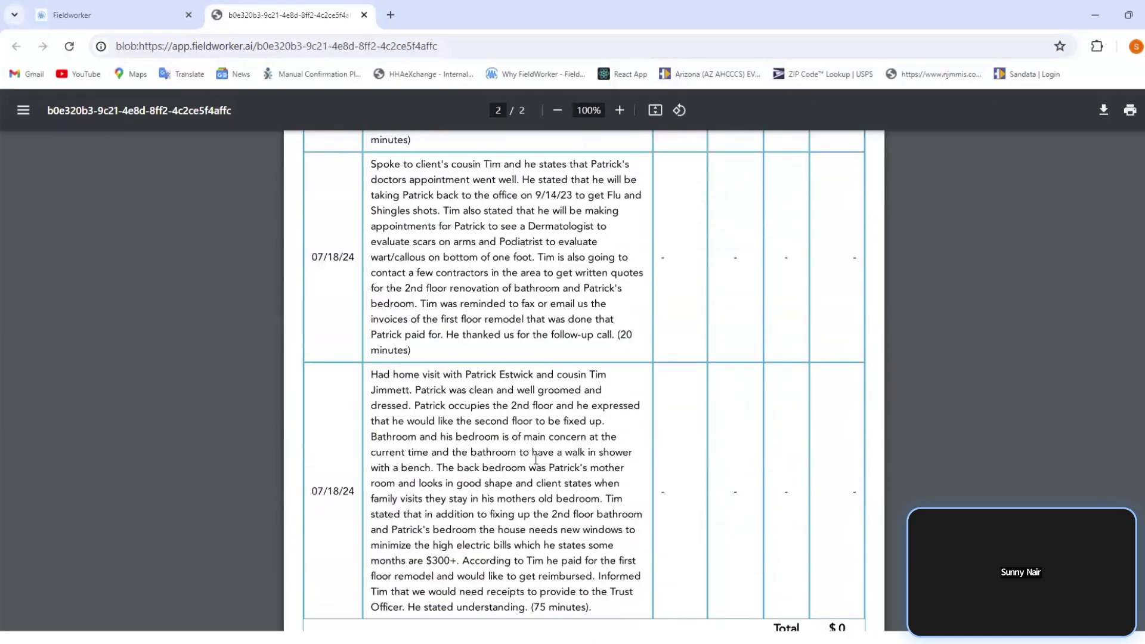
scroll(567, 406, up, 20)
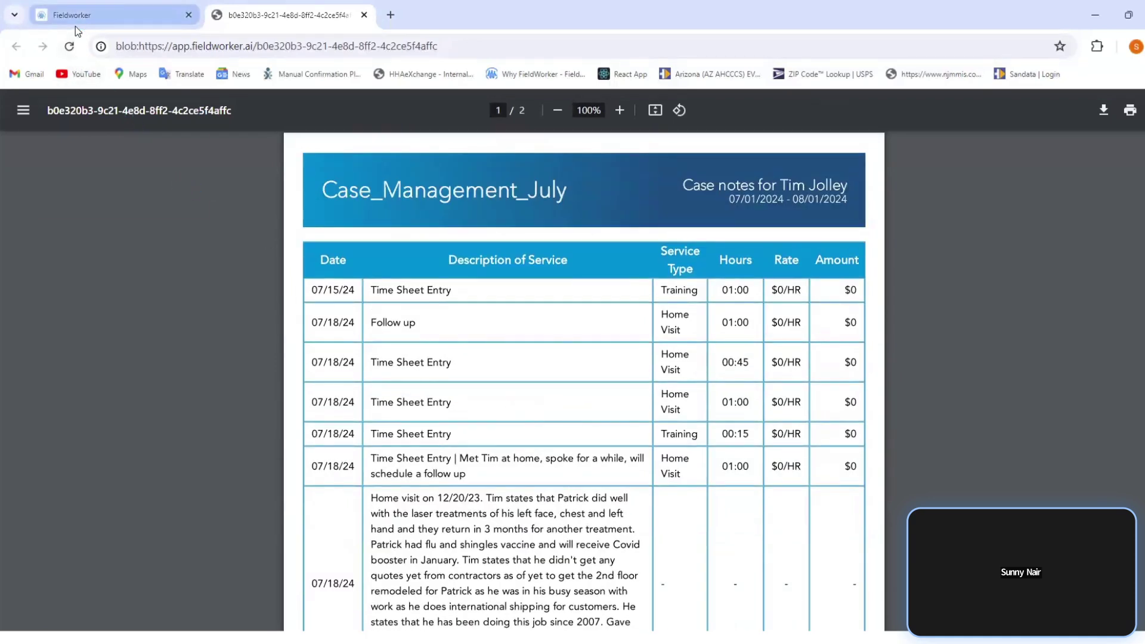
Go back to the FieldWorker reports and examine the Timesheets report's export options and custom report fields.
mouse_move(75, 27)
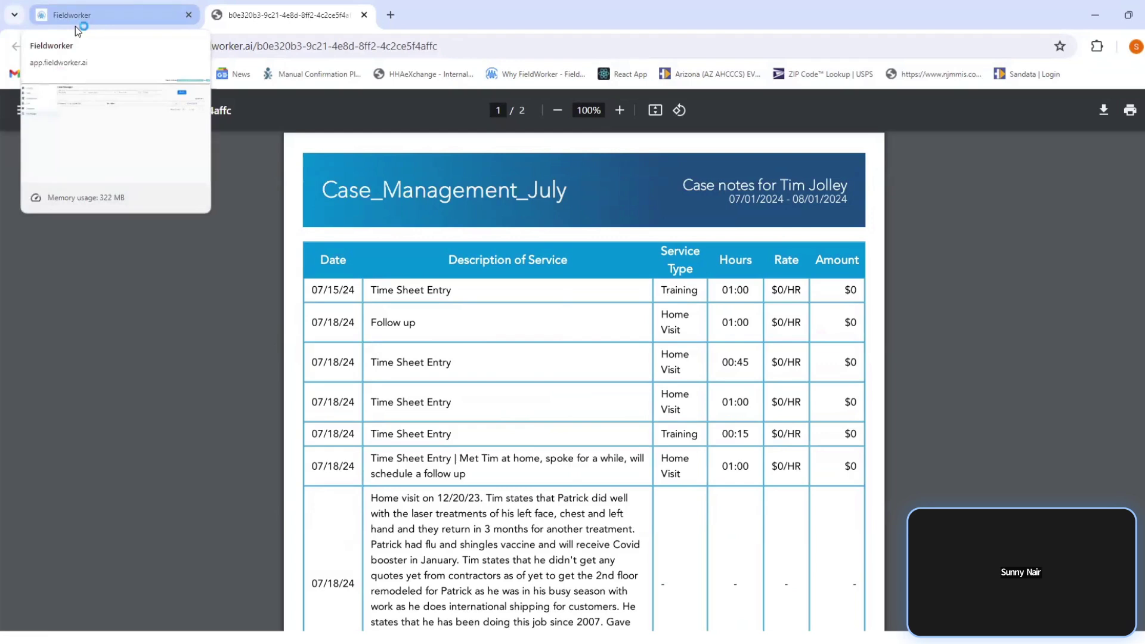
click(75, 15)
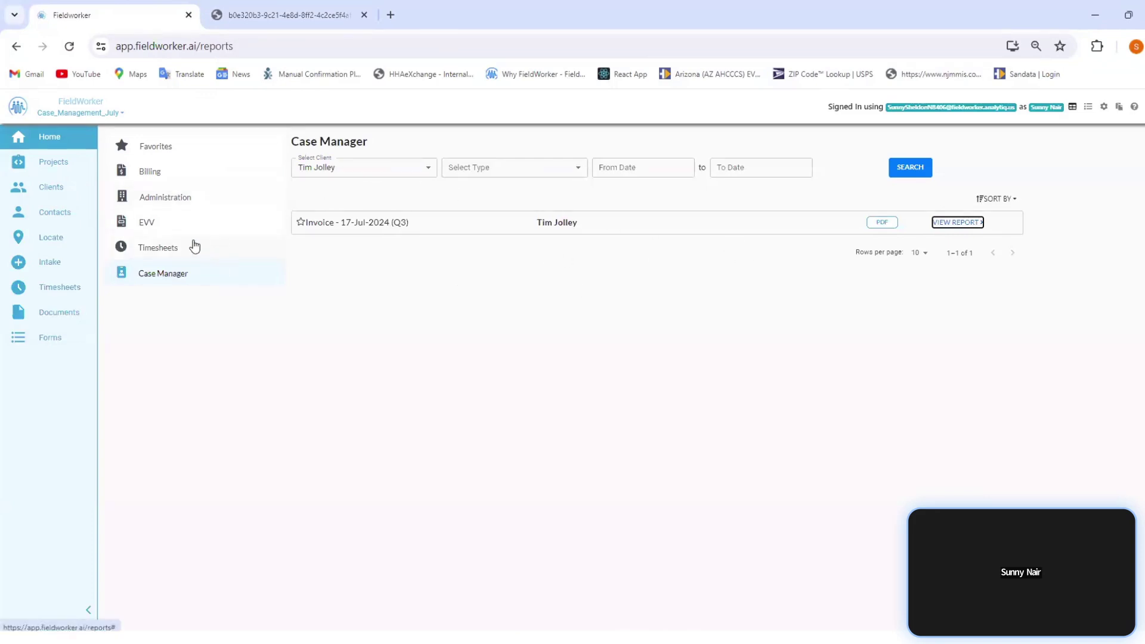
click(173, 248)
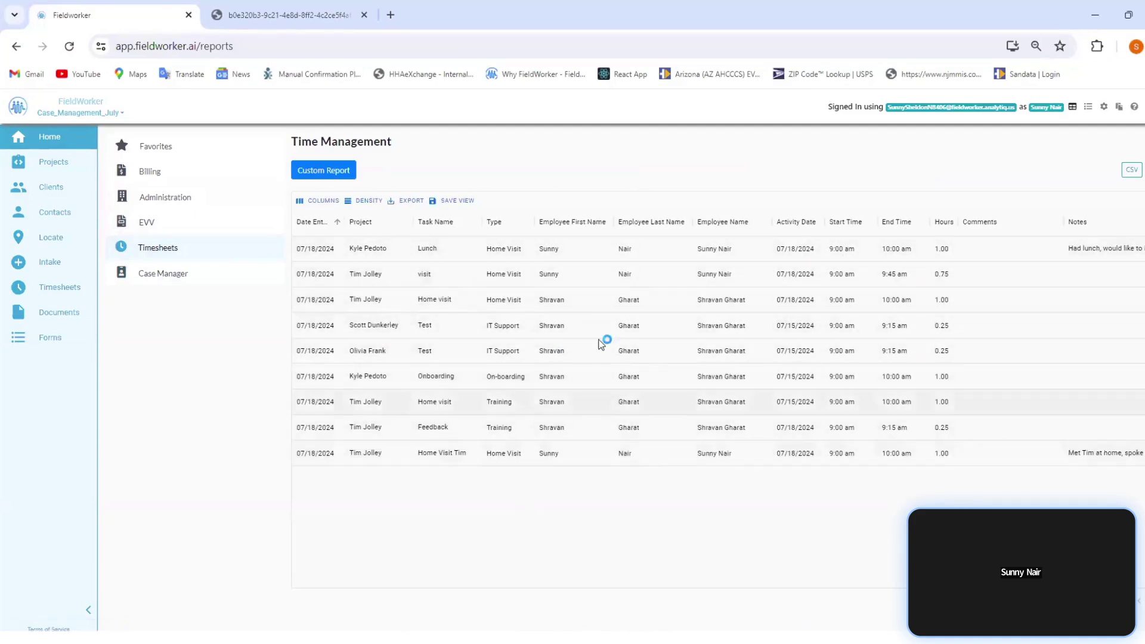
click(409, 201)
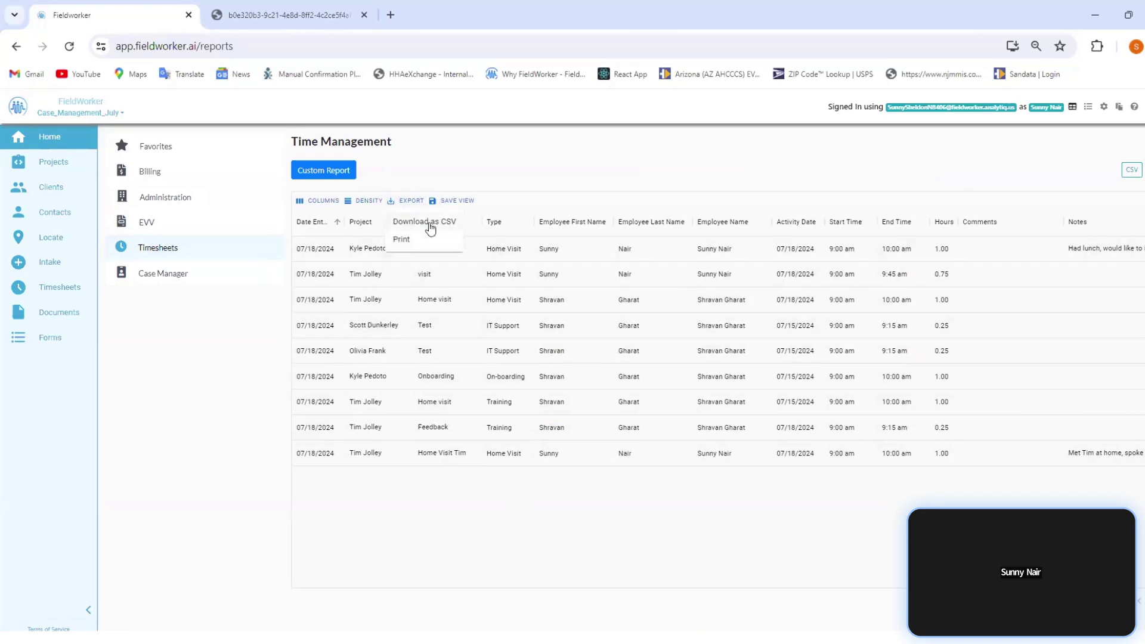
click(338, 173)
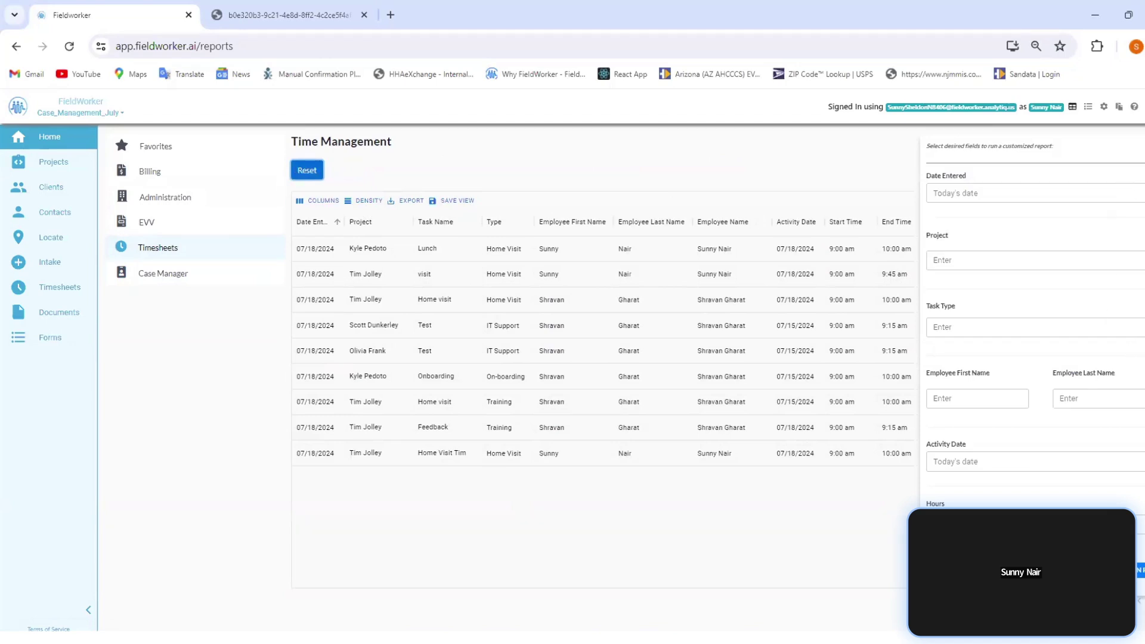
click(1091, 149)
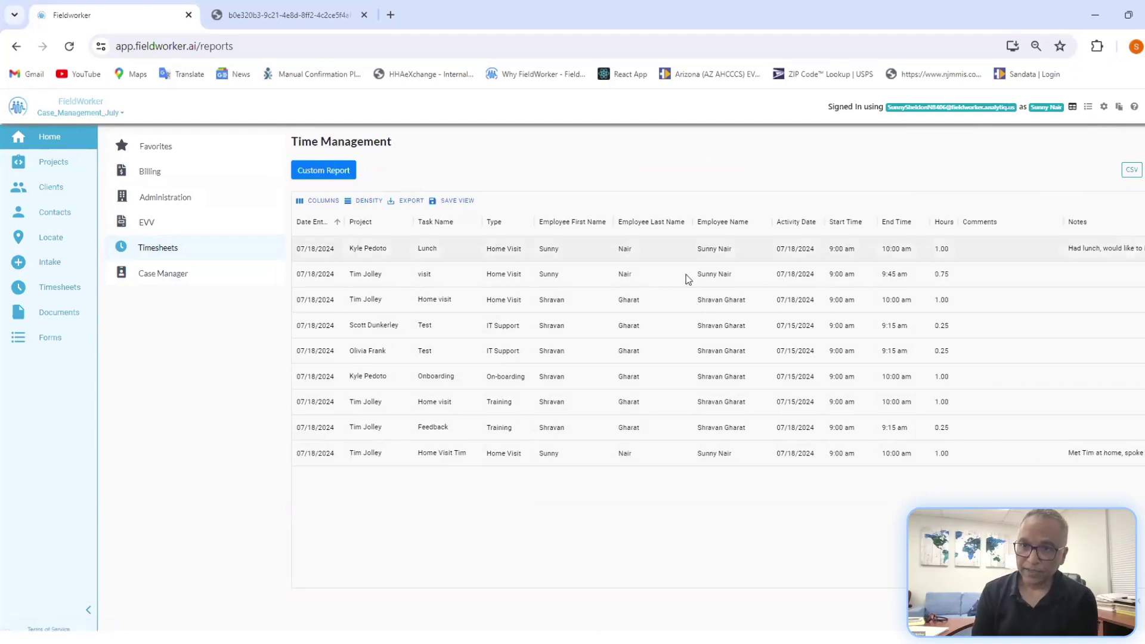
Return to the home page, check My Drive in the Google Drive window, and switch back to FieldWorker's home page.
click(20, 140)
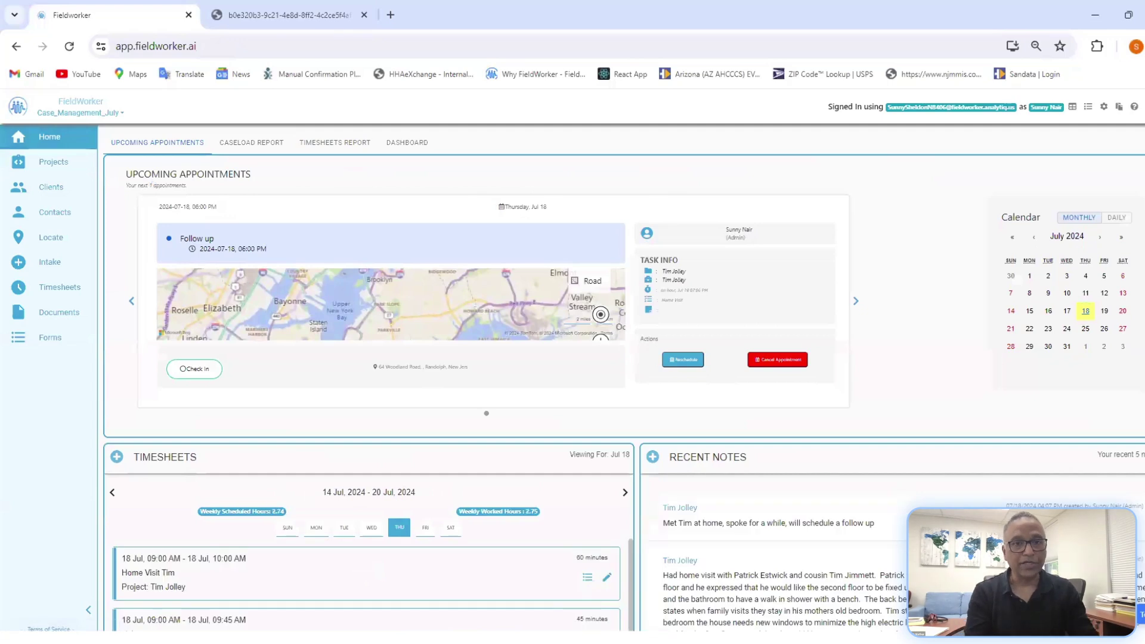
mouse_move(698, 637)
click(666, 610)
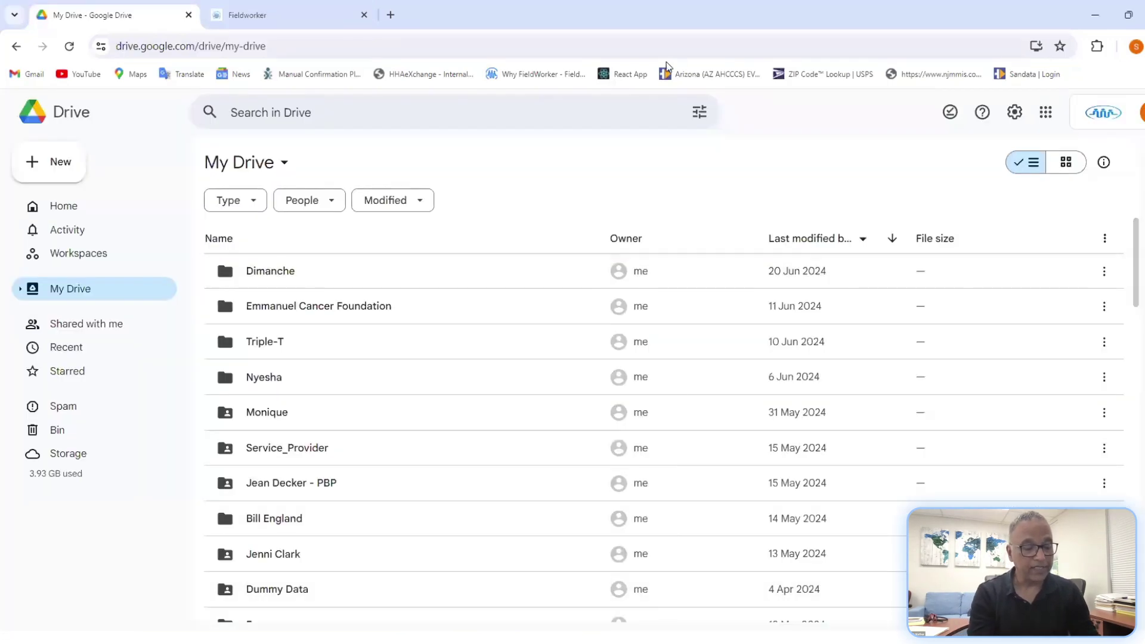
click(767, 575)
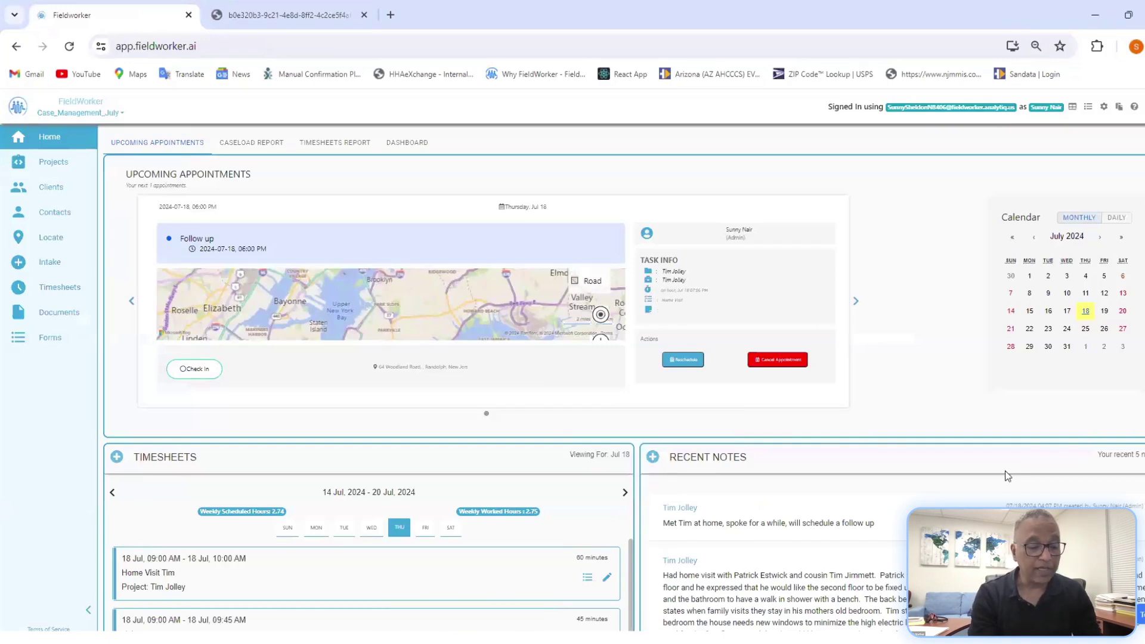
scroll(783, 508, down, 3)
scroll(783, 504, up, 3)
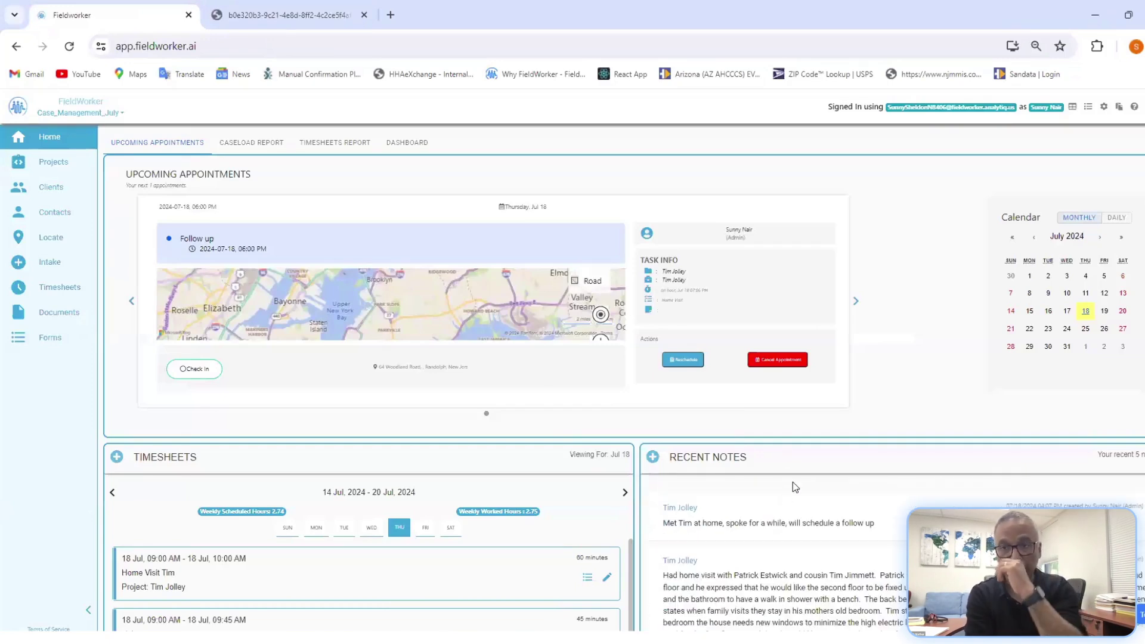